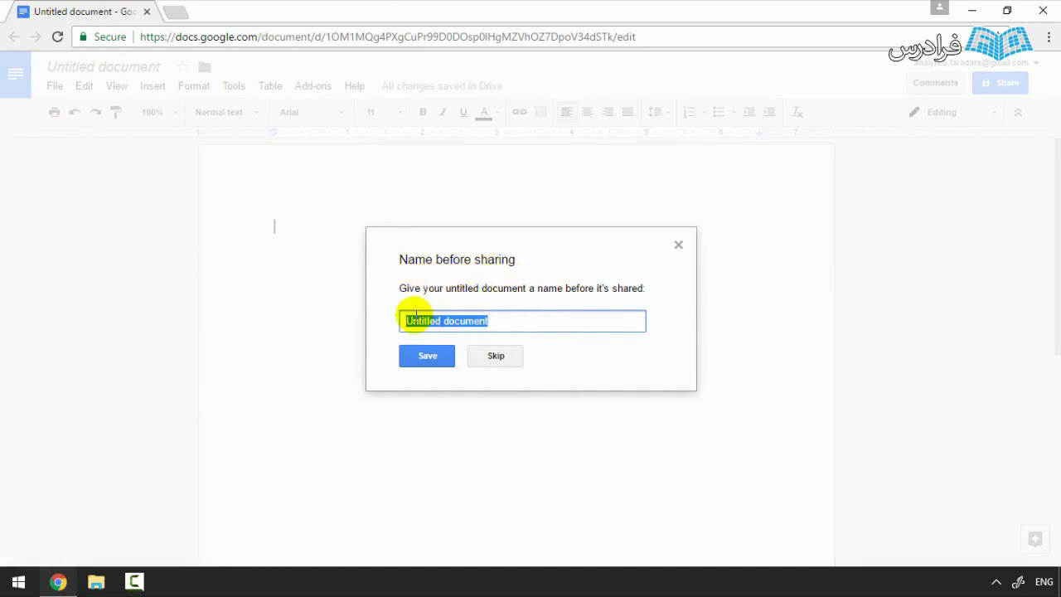
Dismiss the naming and sharing dialogs, and rename the untitled document as "فایل تست برای آموزش گوگل داک".
click(679, 246)
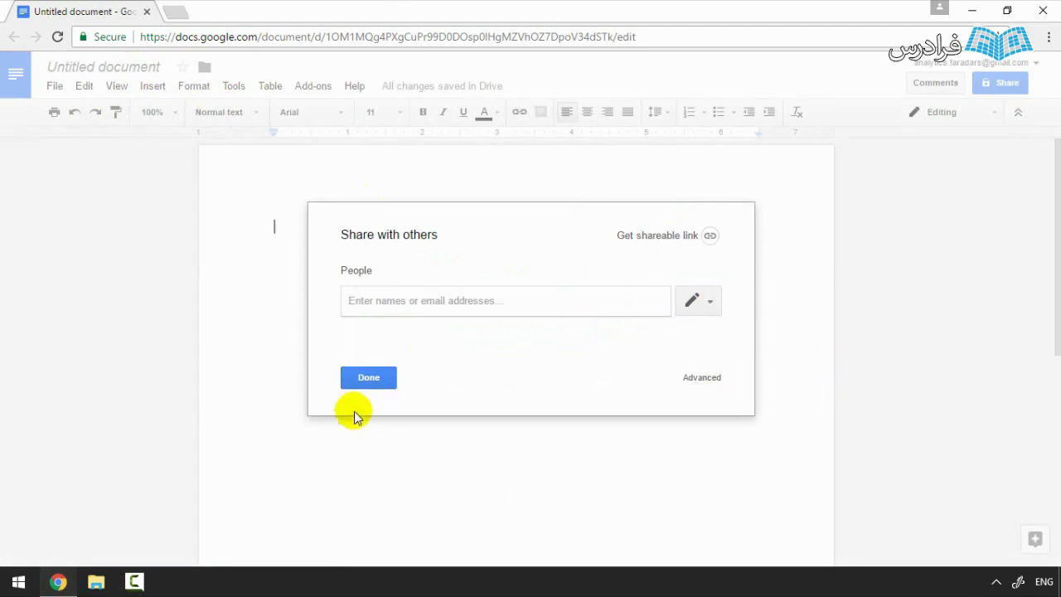
click(370, 379)
click(91, 69)
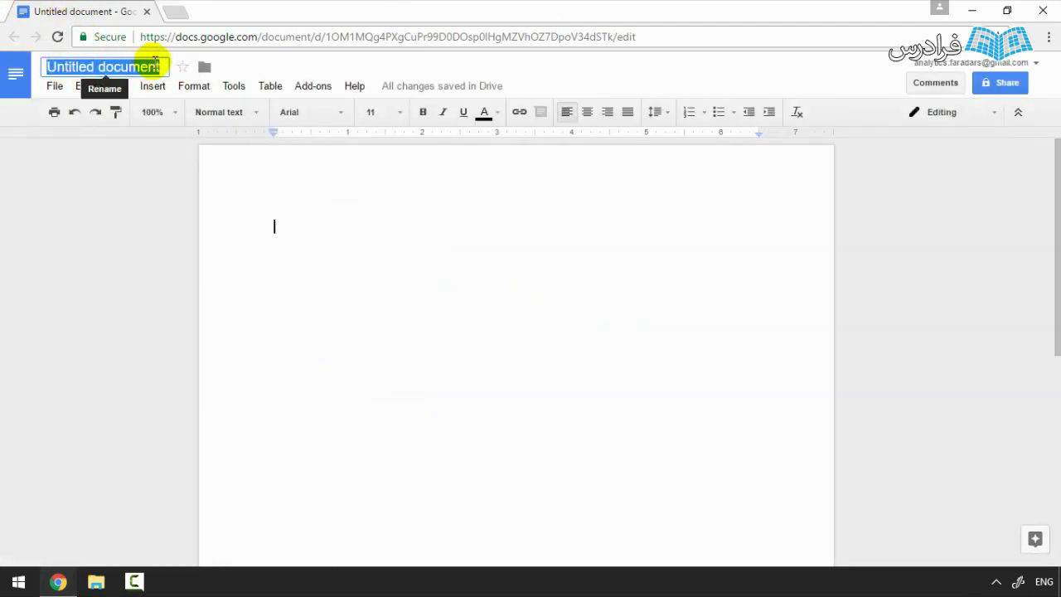
click(237, 229)
click(129, 74)
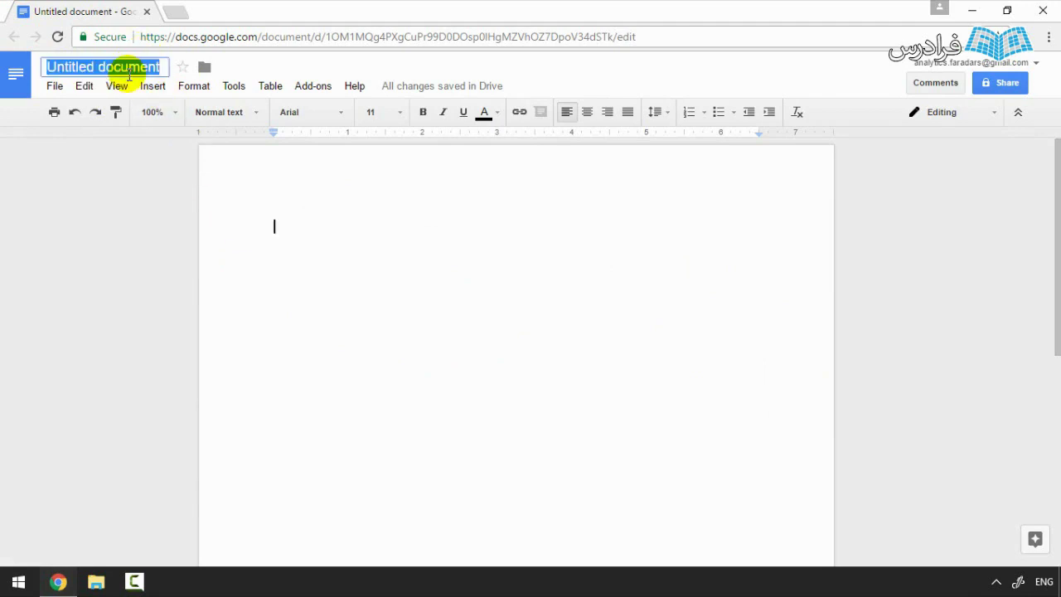
key(BackSpace)
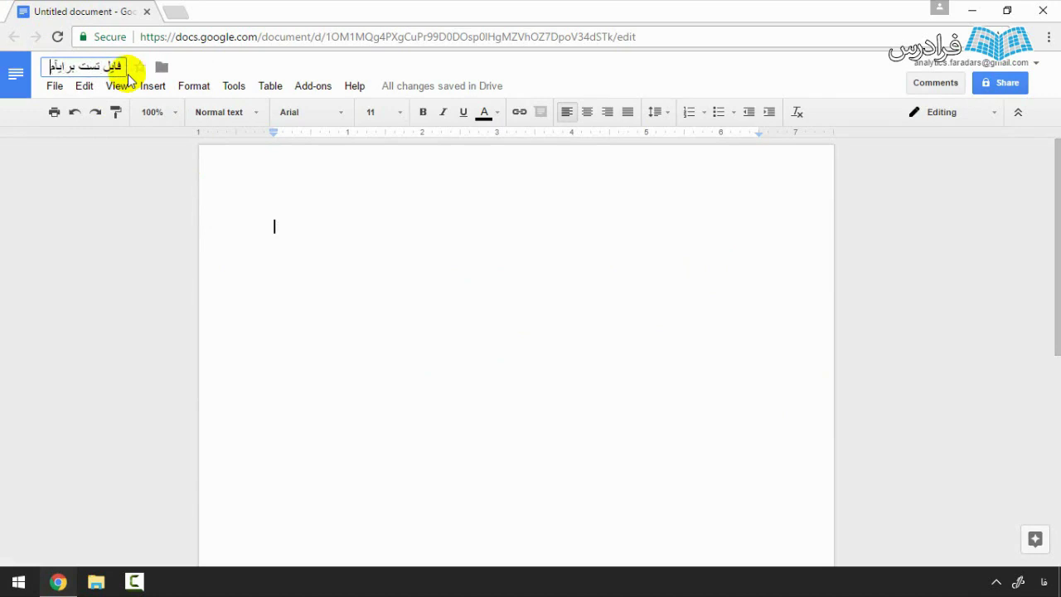
text(فایل تست برای آمو)
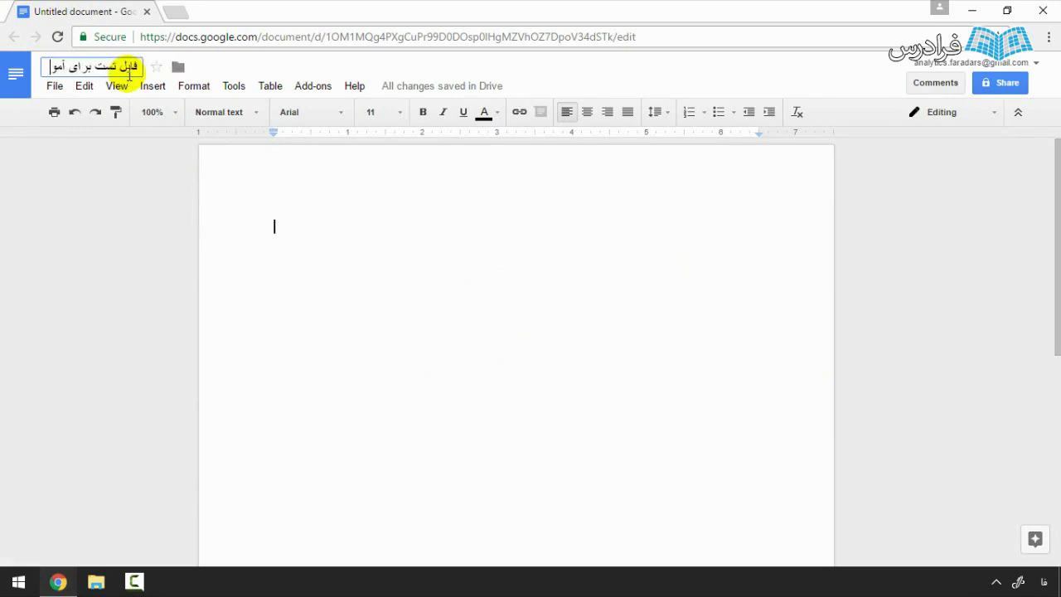
text(زش گوگل دام)
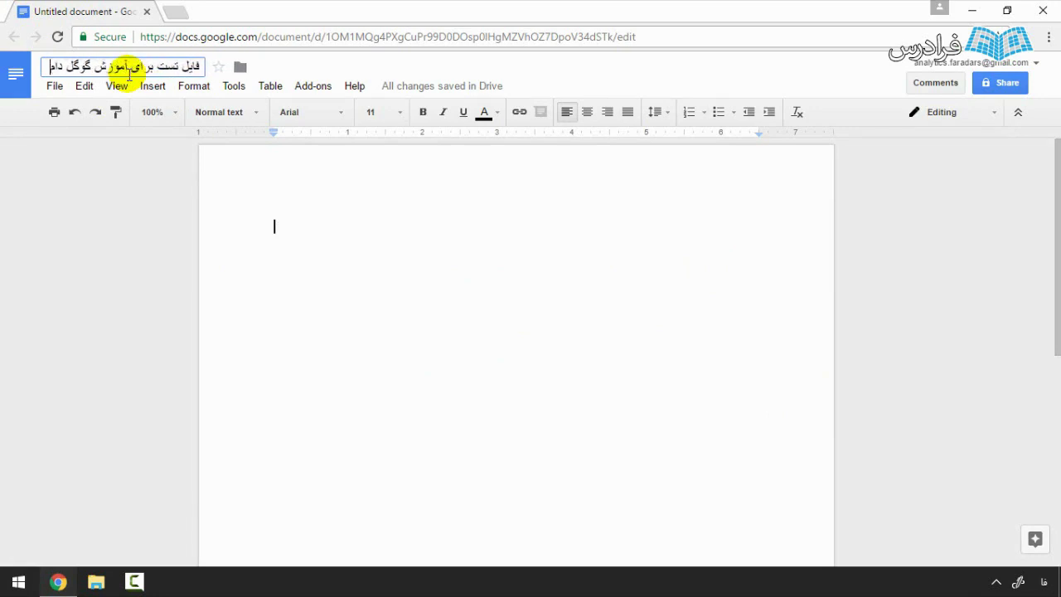
key(BackSpace)
text(ک)
key(Return)
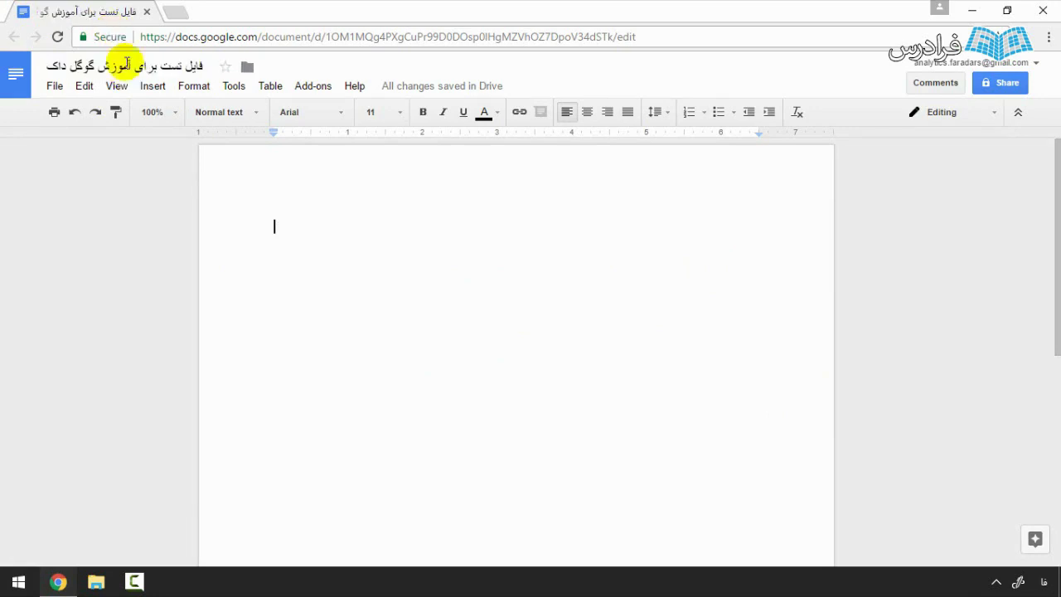
Open the document's sharing dialog and examine the permission levels available for invited people.
click(53, 87)
click(63, 116)
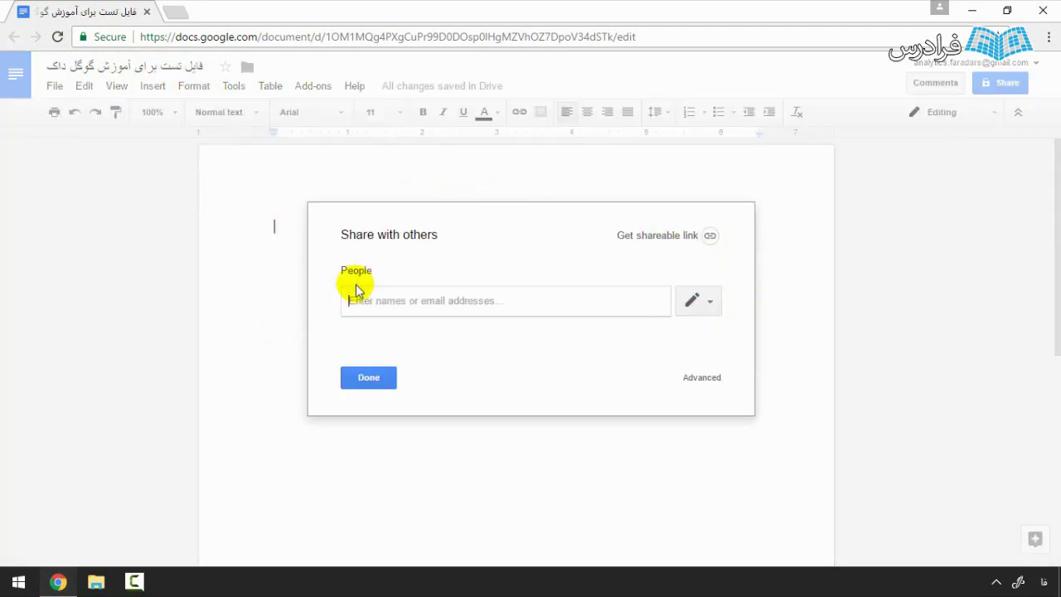
click(610, 300)
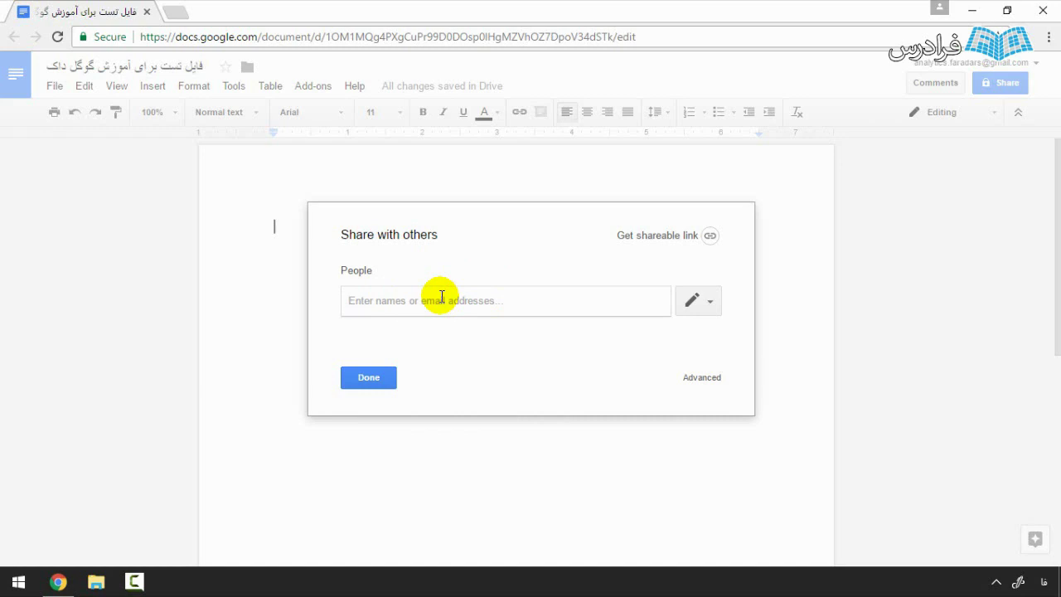
click(701, 309)
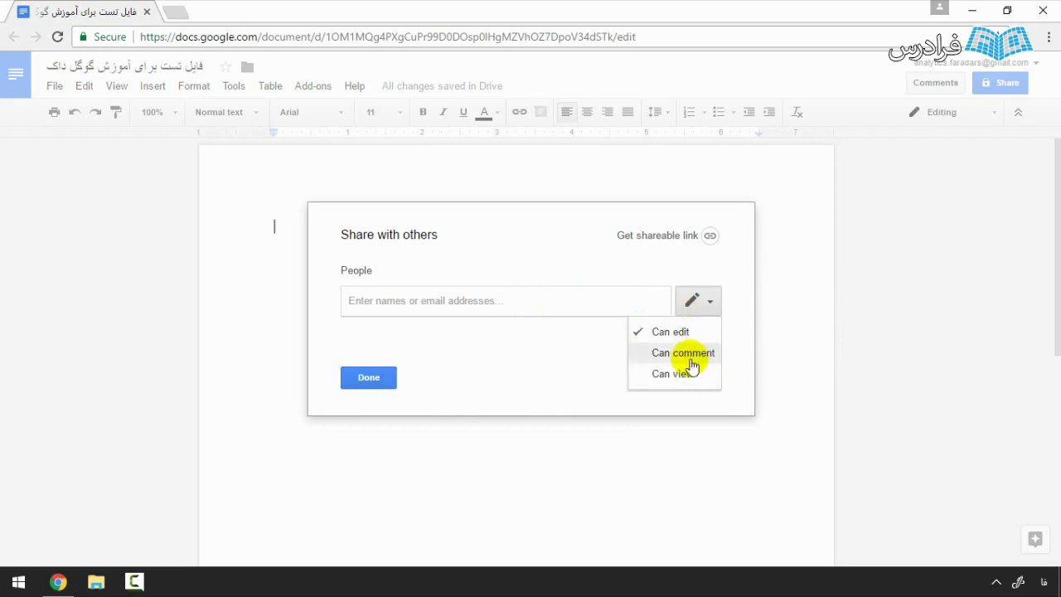
click(486, 301)
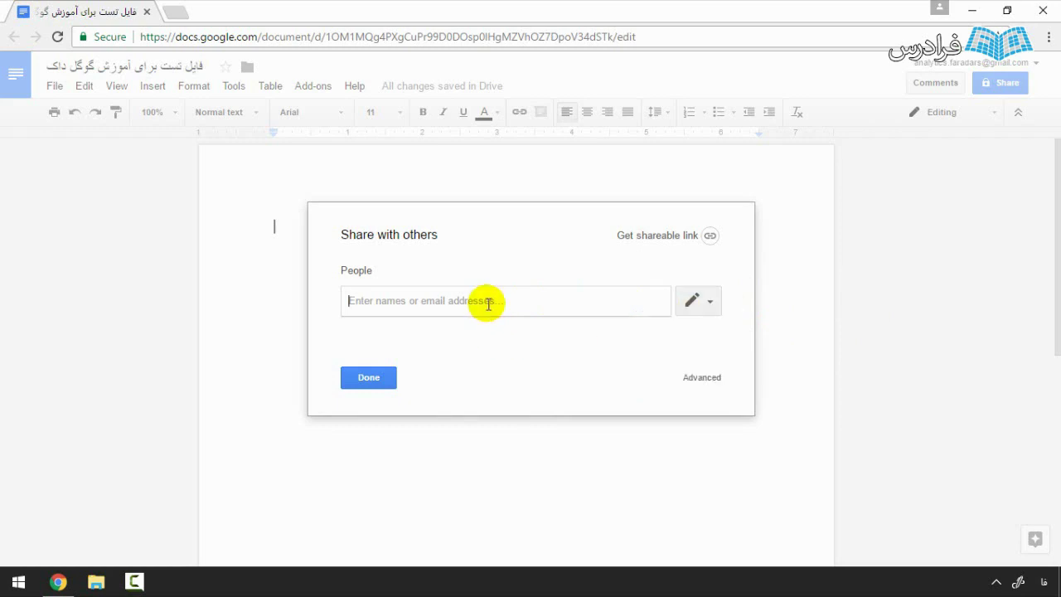
In the advanced sharing settings, set link sharing to "On - Anyone with the link" with "Can edit" access and save it.
click(701, 378)
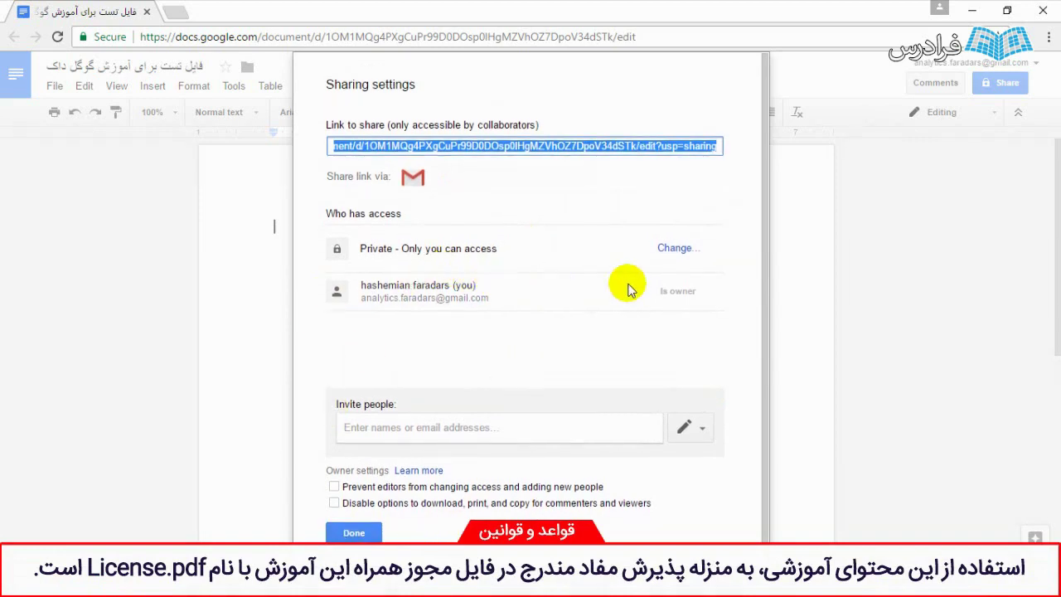
double_click(366, 249)
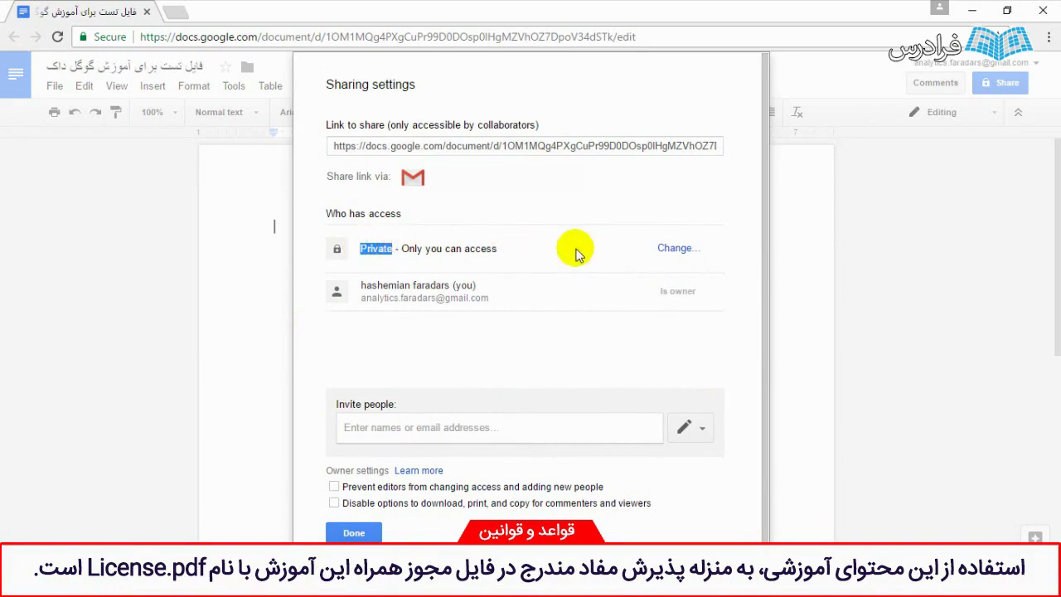
click(673, 248)
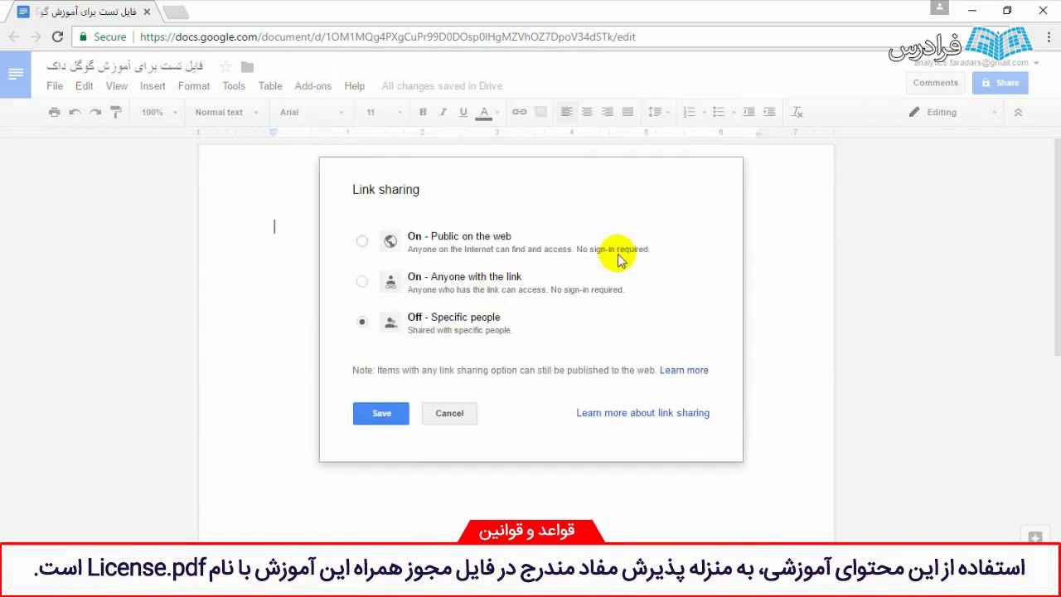
click(429, 279)
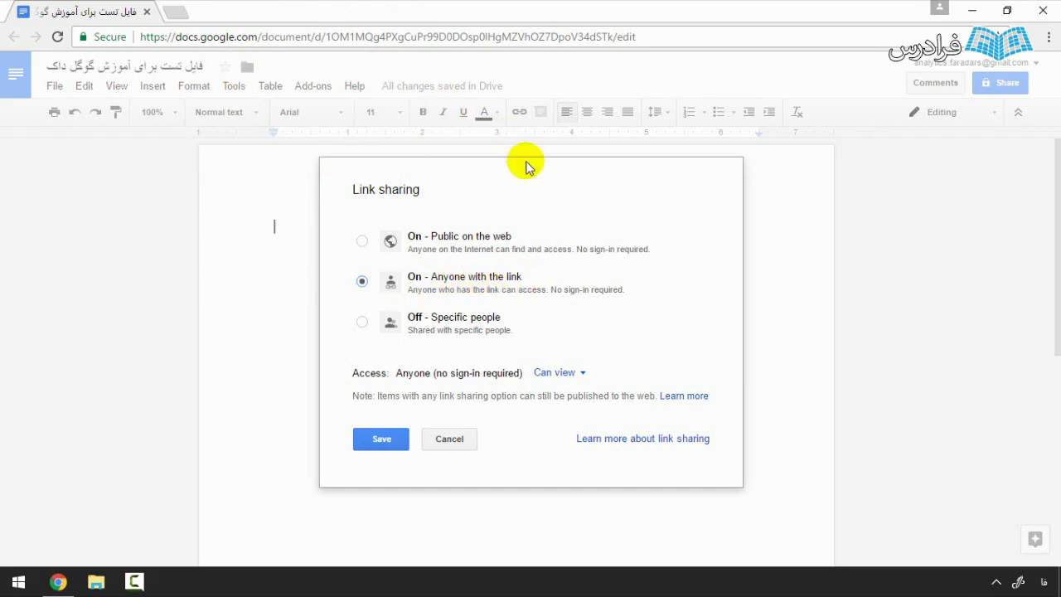
click(576, 375)
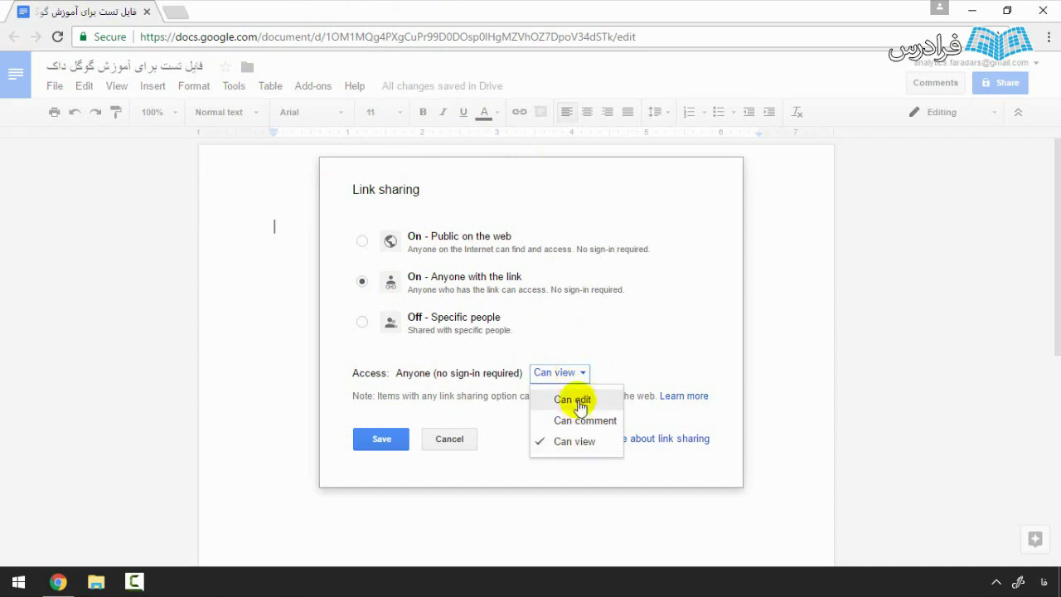
click(559, 399)
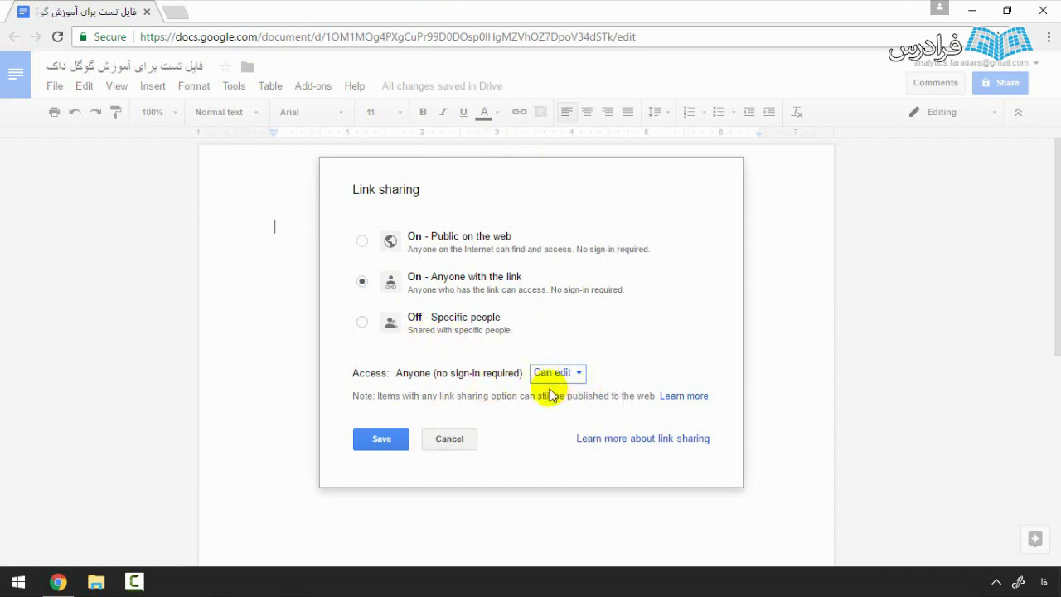
click(394, 449)
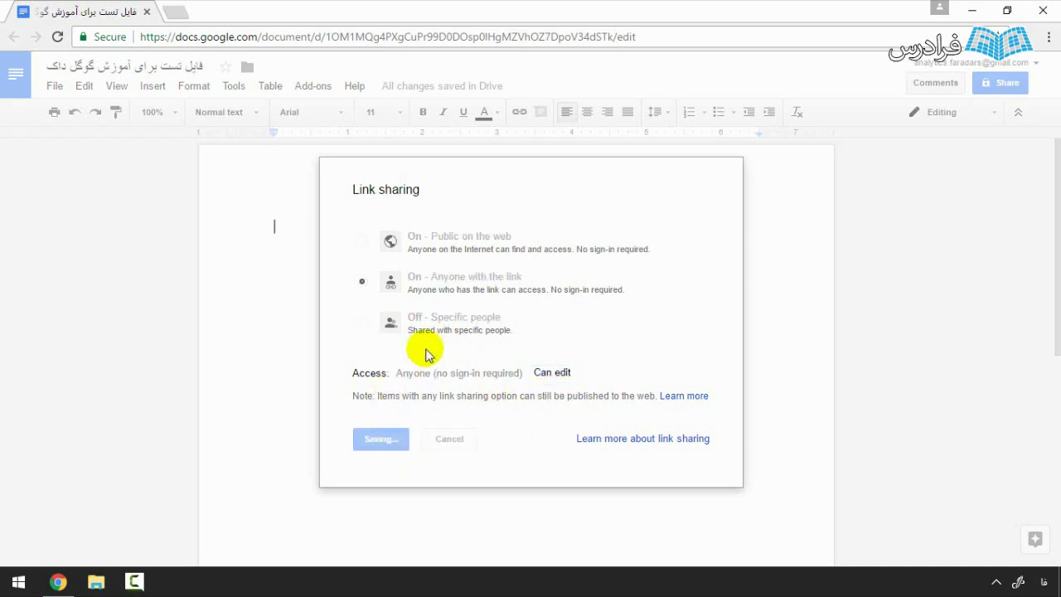
Copy the document's sharing link and finish the sharing settings.
right_click(486, 145)
click(501, 147)
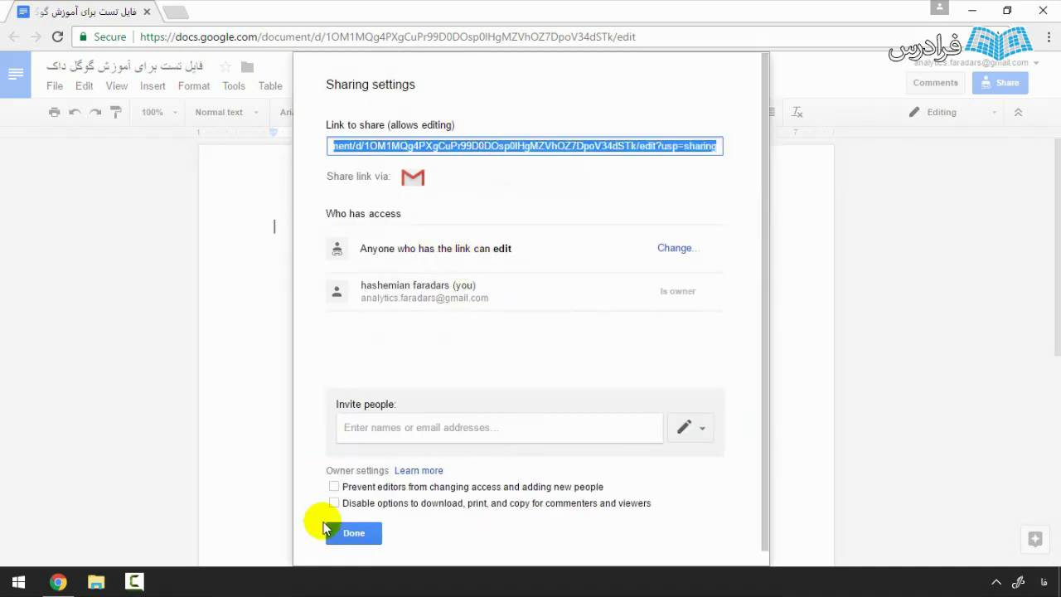
click(353, 533)
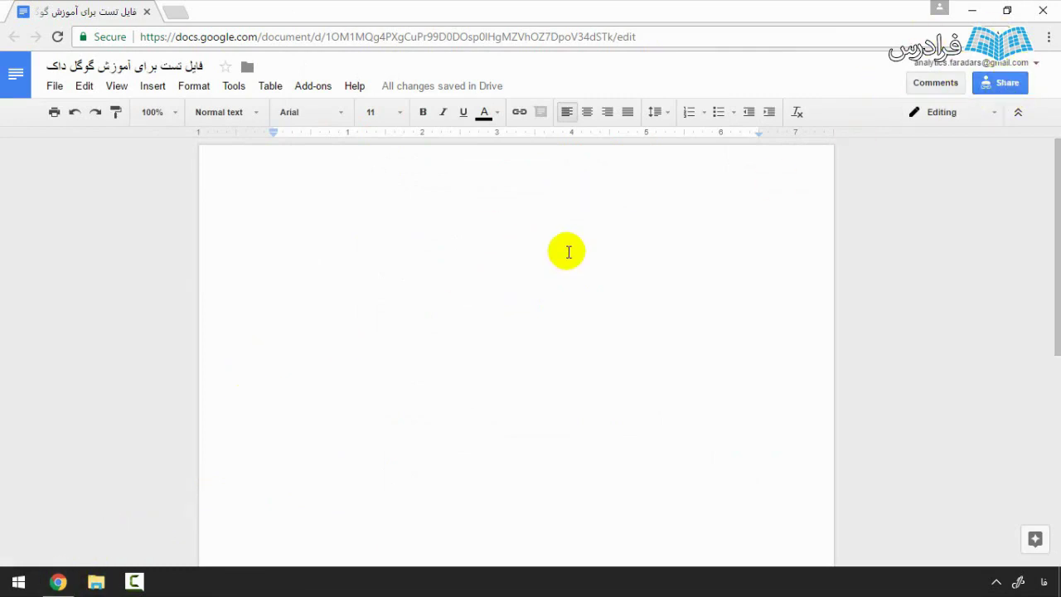
Open the copied sharing link in a new incognito window.
key(ctrl+shift+p)
click(263, 316)
key(ctrl+shift+n)
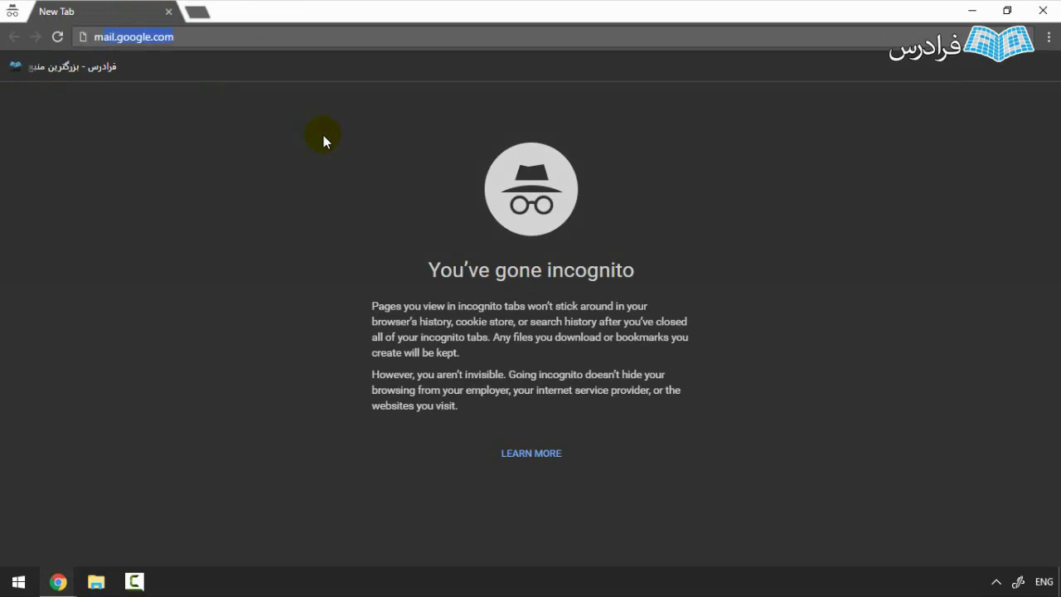
key(Return)
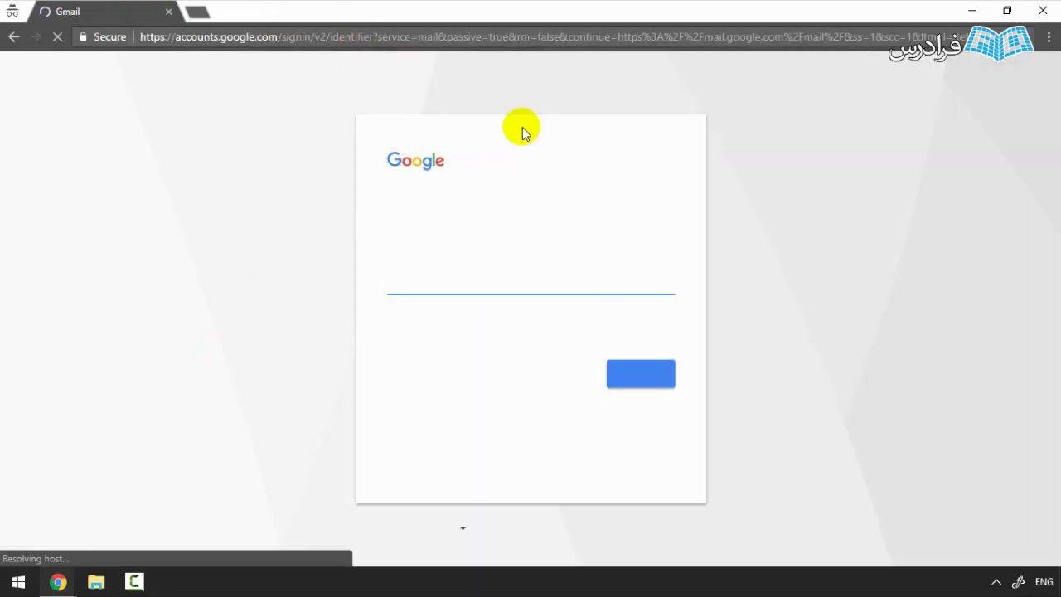
click(288, 40)
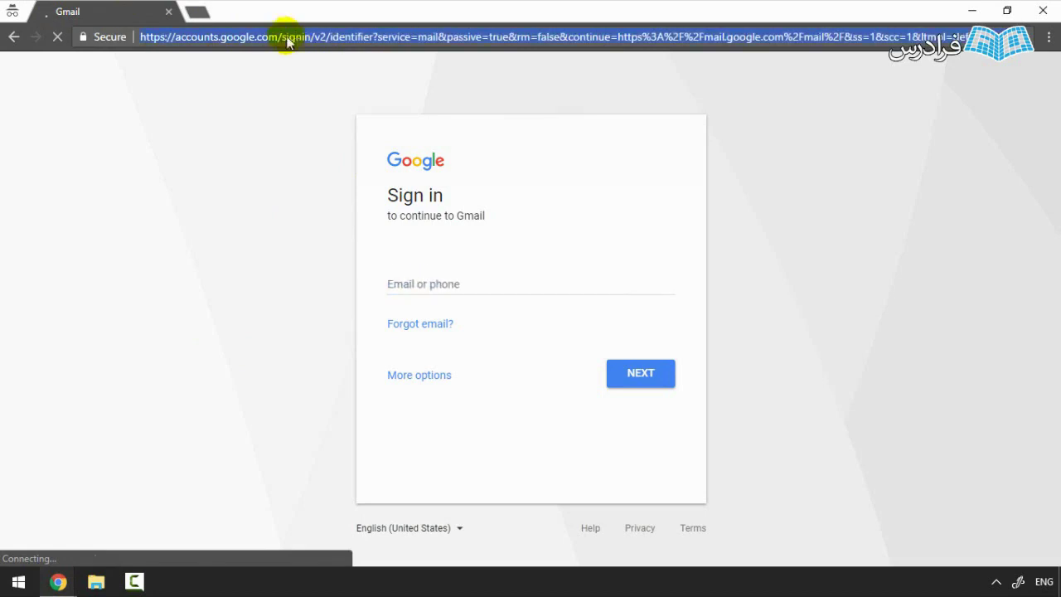
key(ctrl+v)
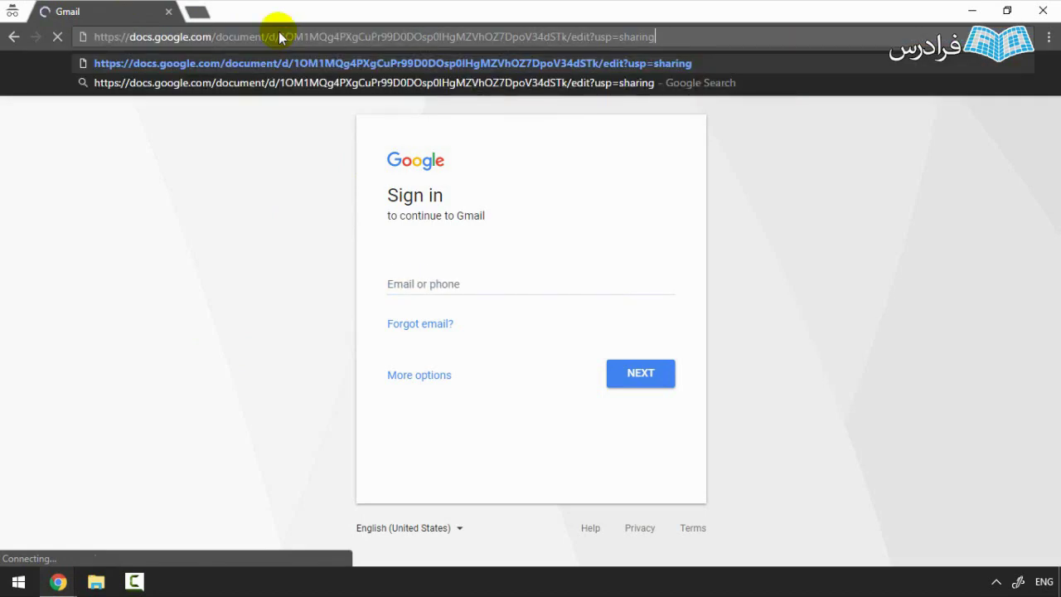
key(Return)
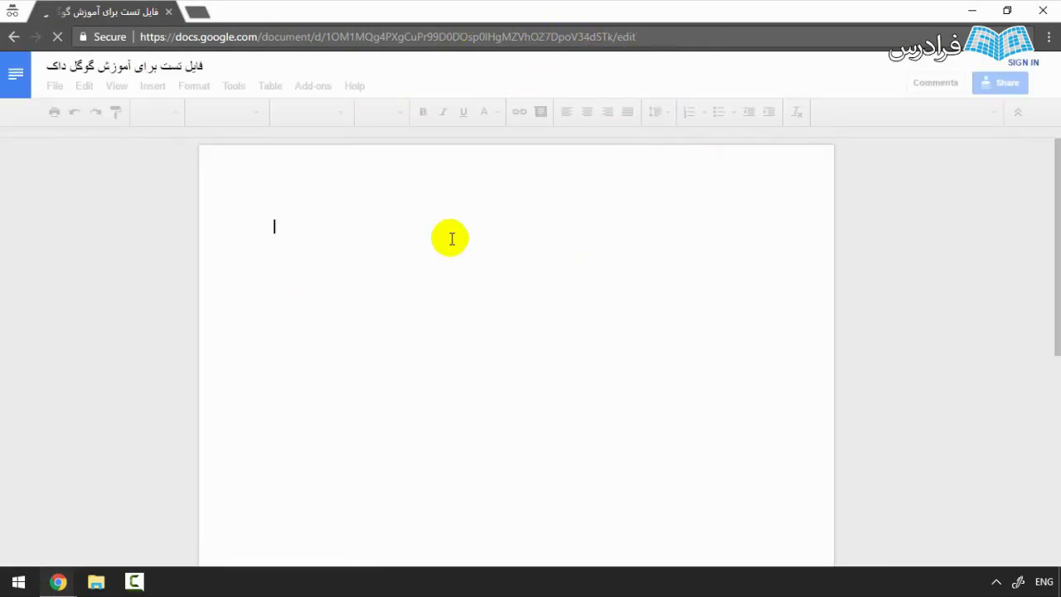
Enter "سلام" as the only text of the shared document, using the Persian keyboard layout.
text(salam)
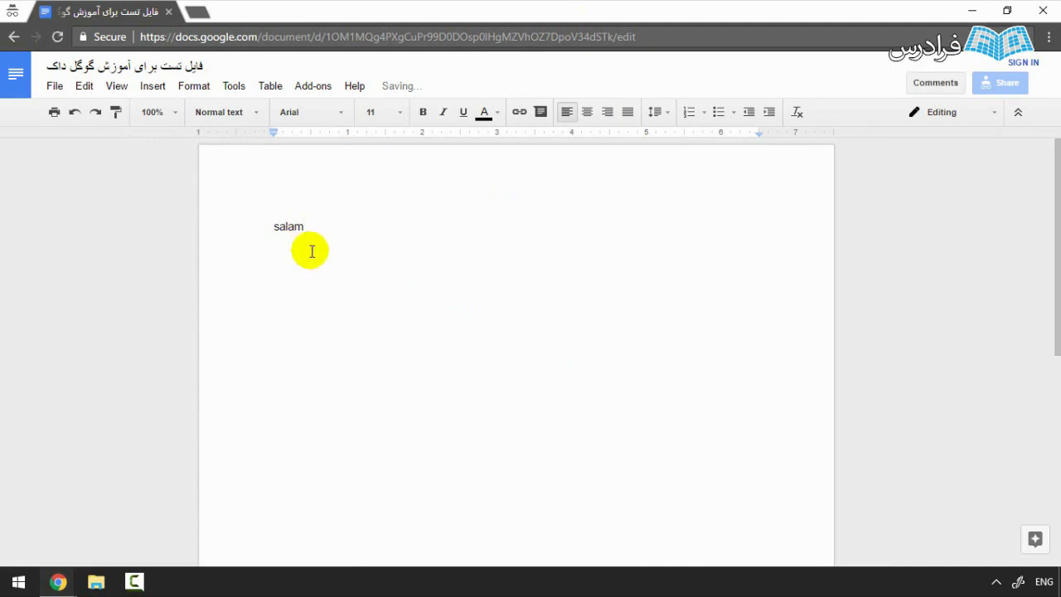
key(alt+shift)
text(lamس)
key(ctrl+a)
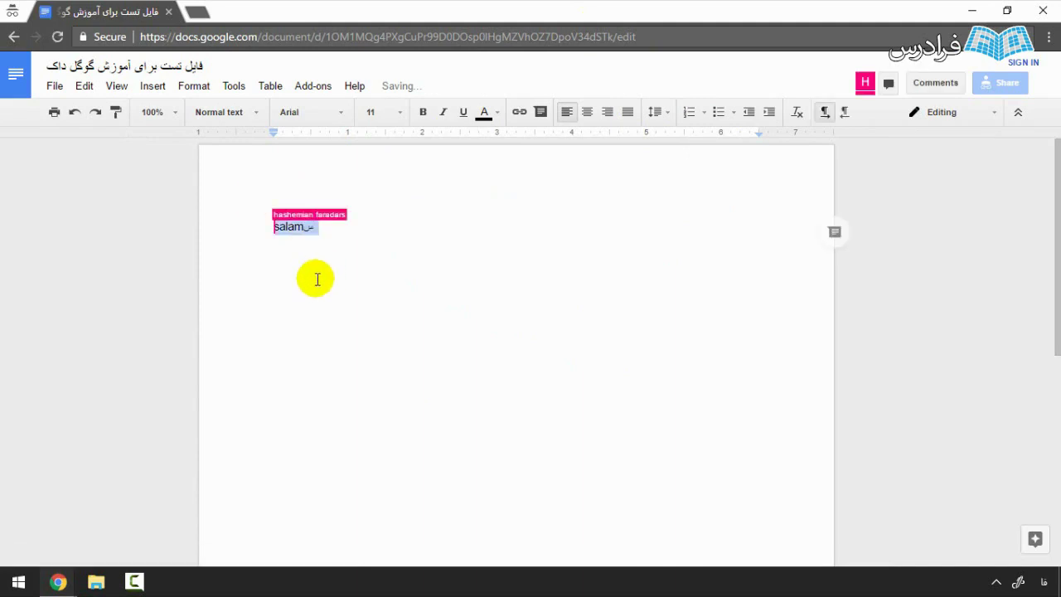
text(سلام)
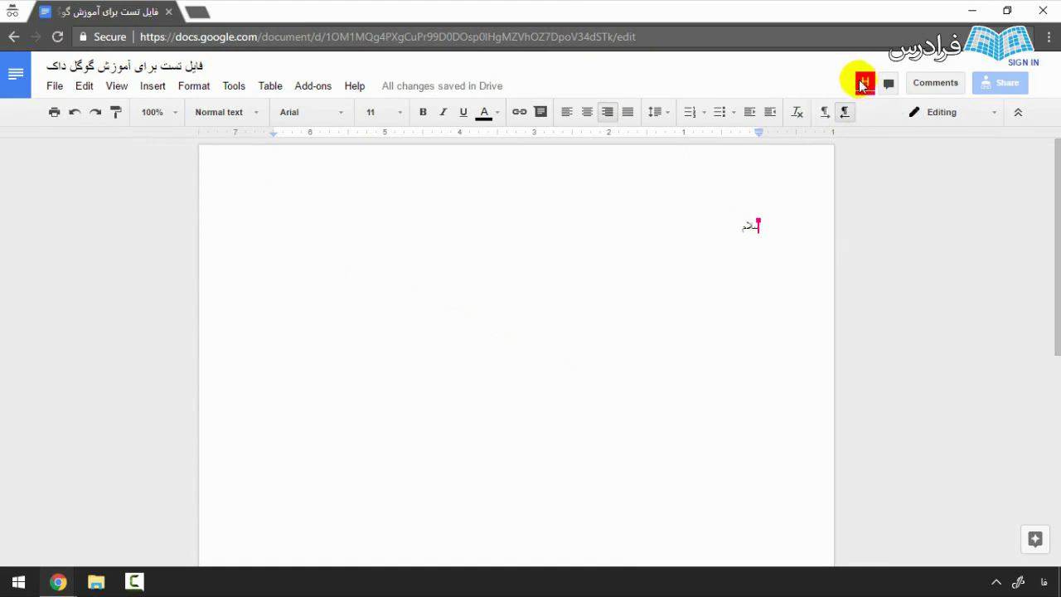
Compare the collaborator indicators and the shared text in the owner's window and the incognito window.
key(alt+Tab)
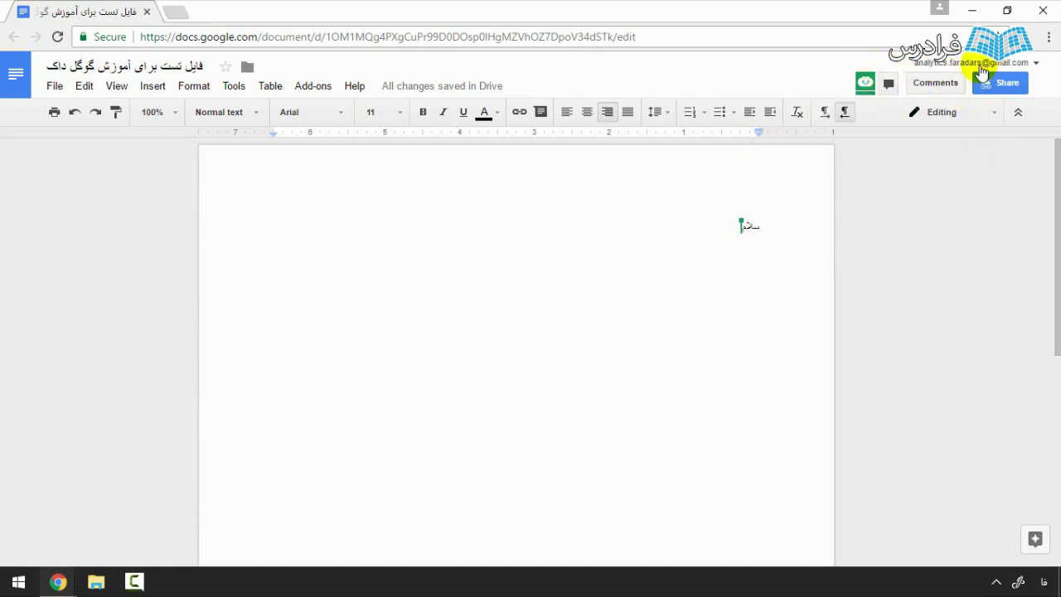
key(alt+Tab)
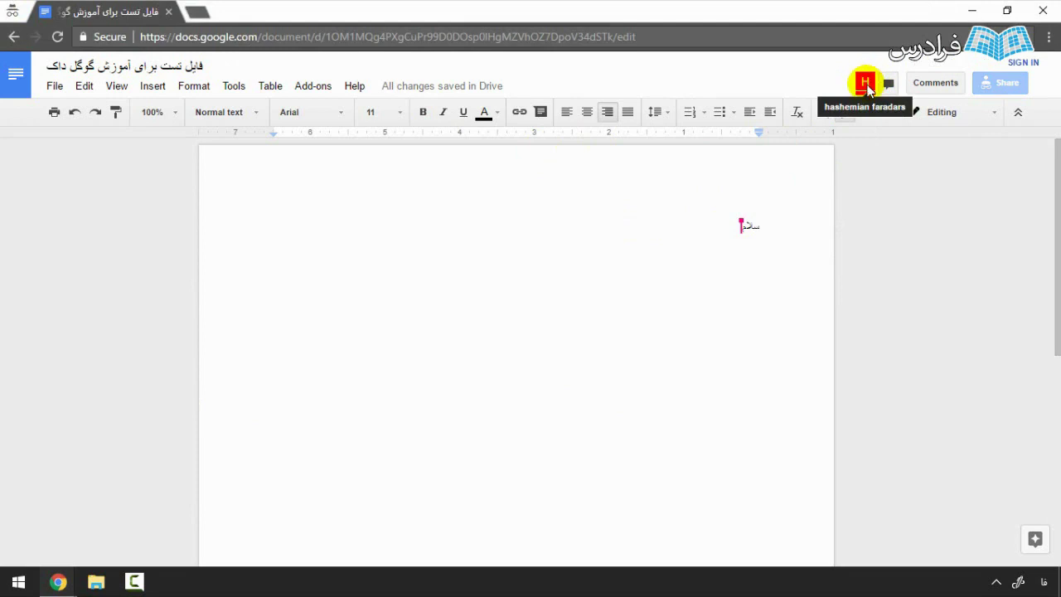
key(alt+Tab)
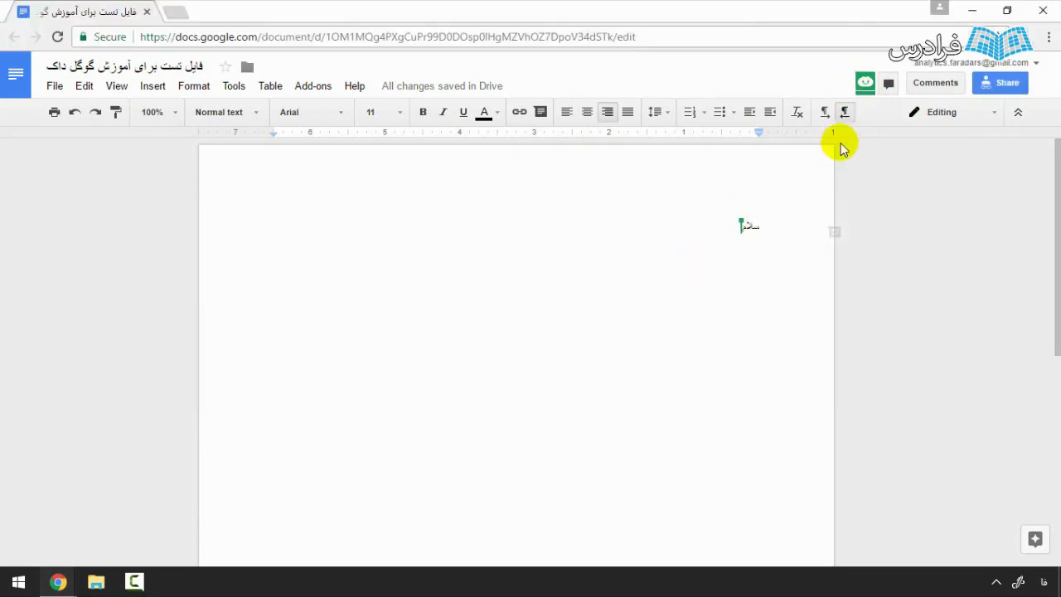
mouse_move(867, 87)
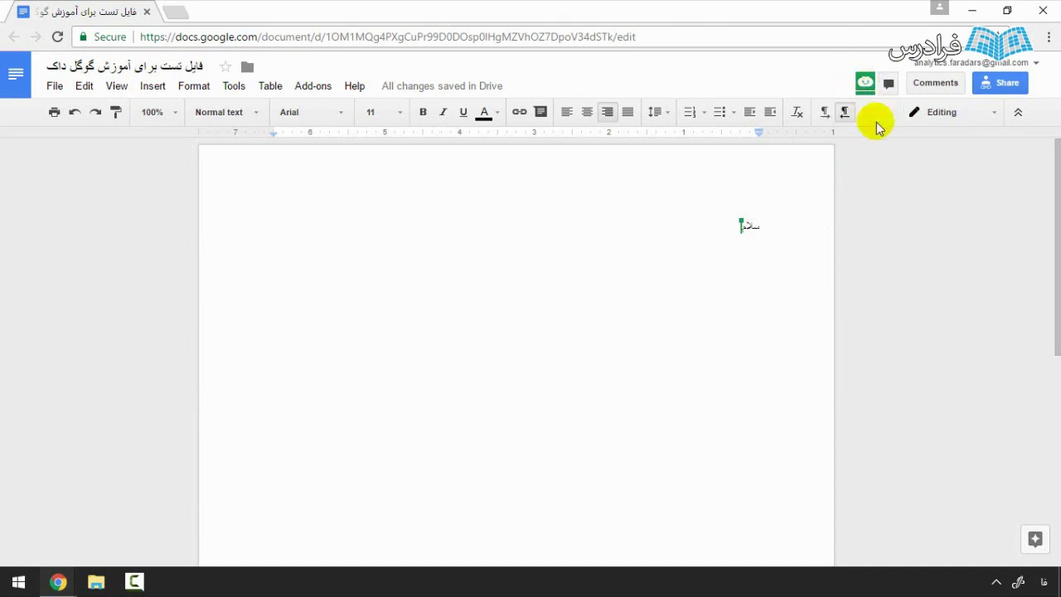
Add a new line below "سلام" and set link sharing to "Anyone with the link can view".
key(Return)
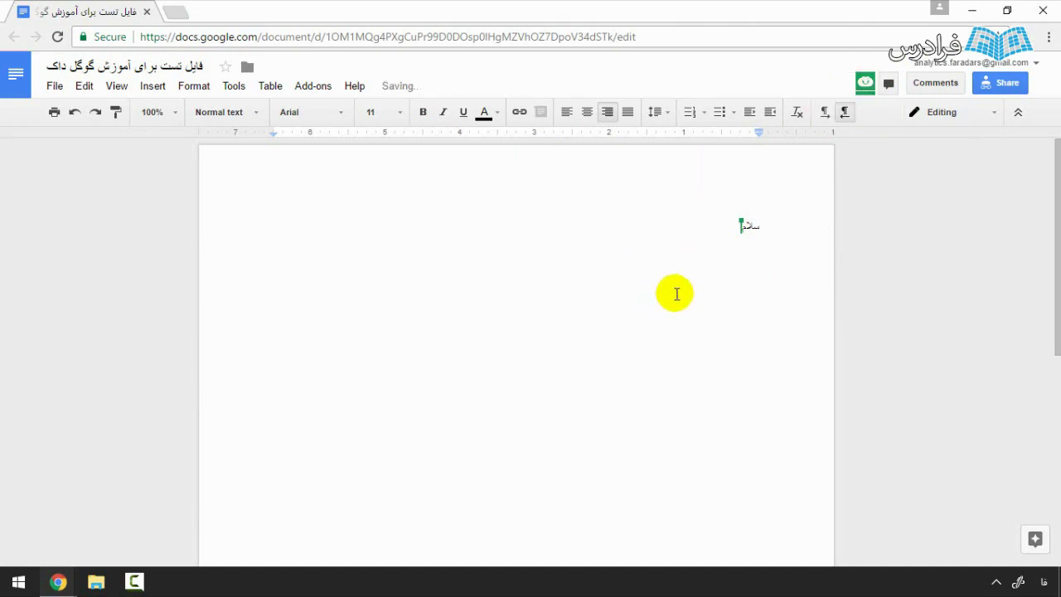
click(55, 85)
key(Escape)
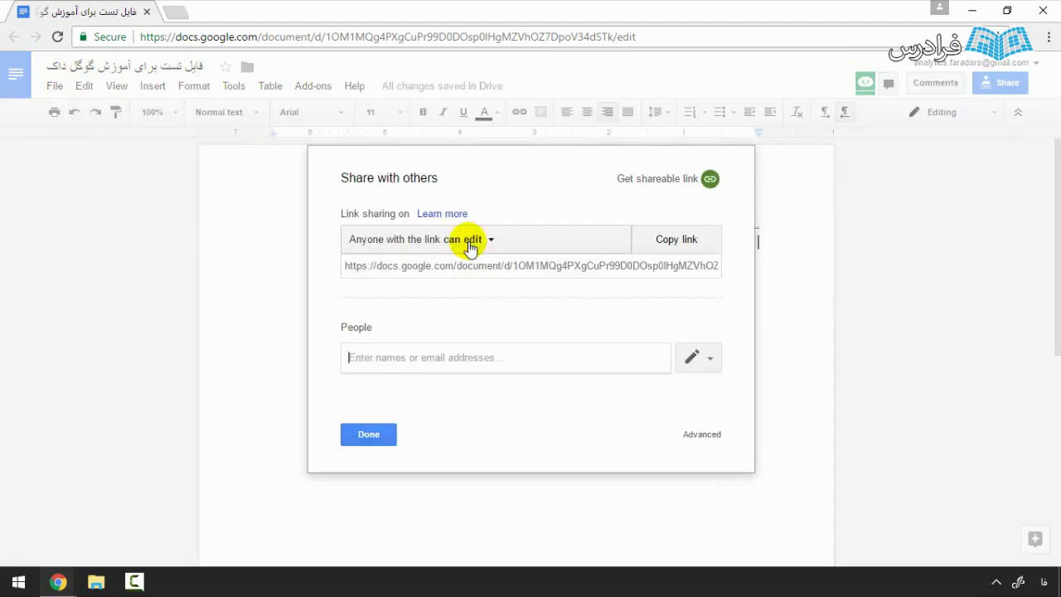
click(491, 242)
click(492, 242)
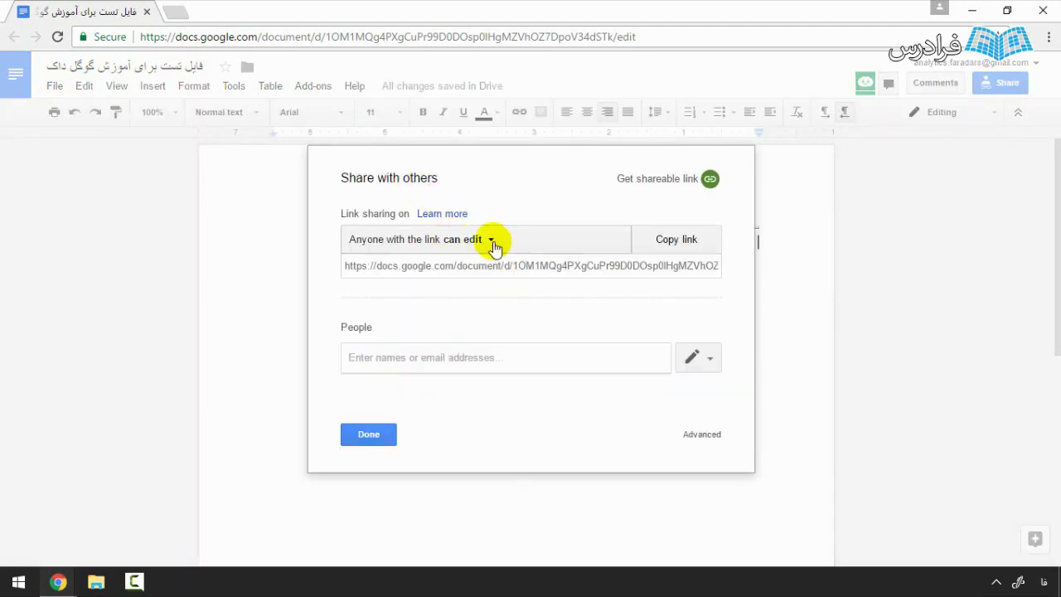
click(492, 242)
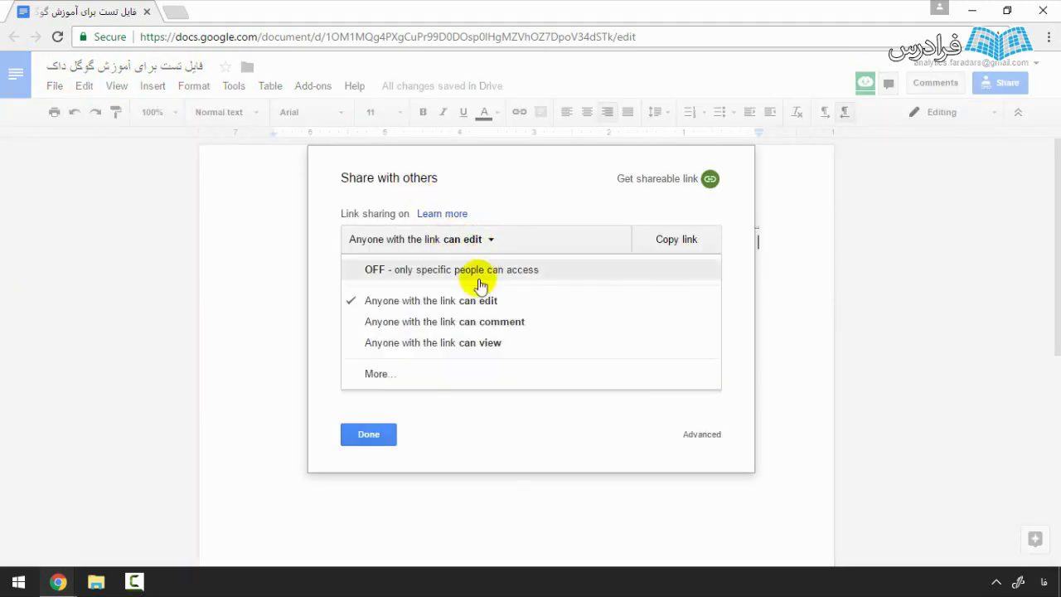
click(476, 347)
click(368, 434)
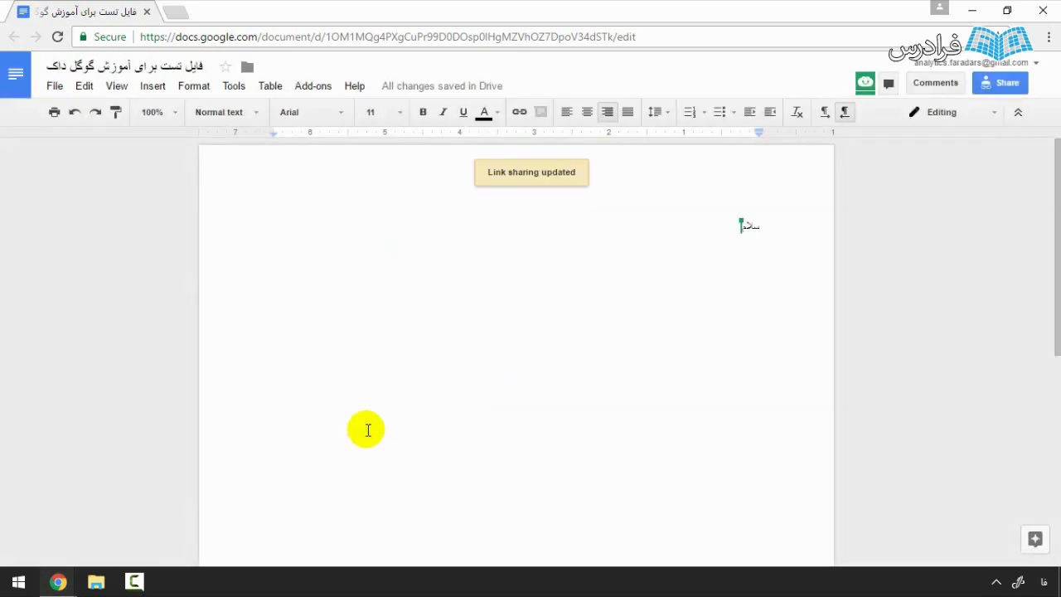
Check the document's access mode in the incognito window, and return to the owner's window.
key(alt+Tab)
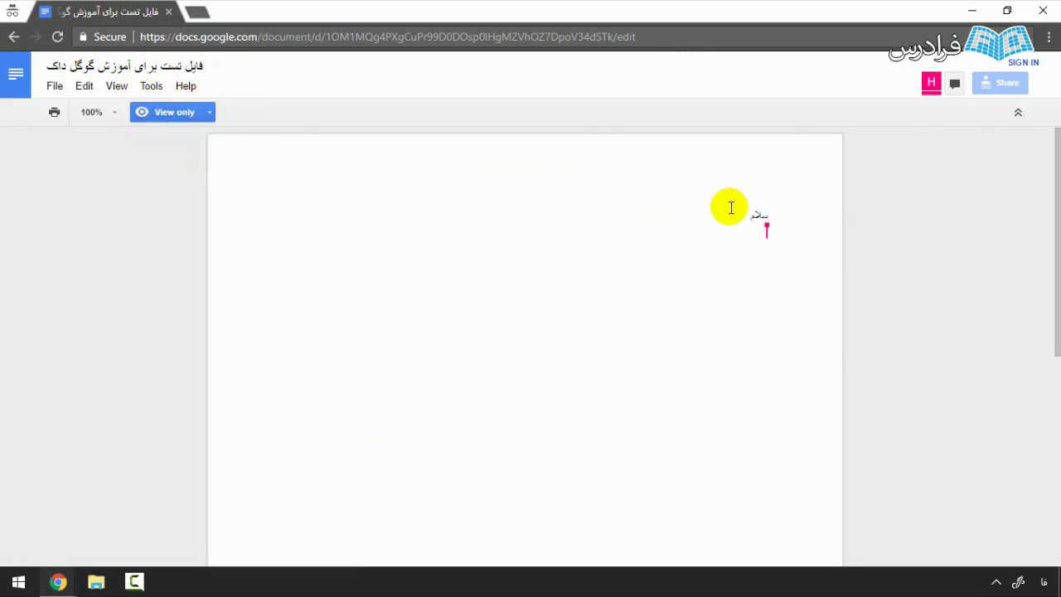
key(alt+Tab)
Turn link sharing off so that only specific people can access the document.
click(54, 86)
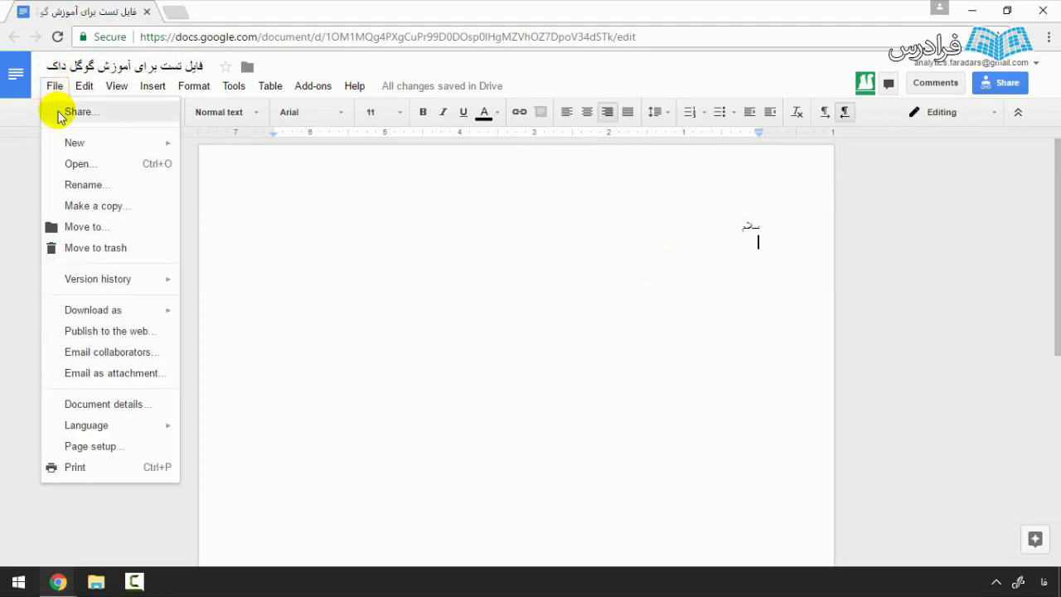
click(60, 116)
click(492, 244)
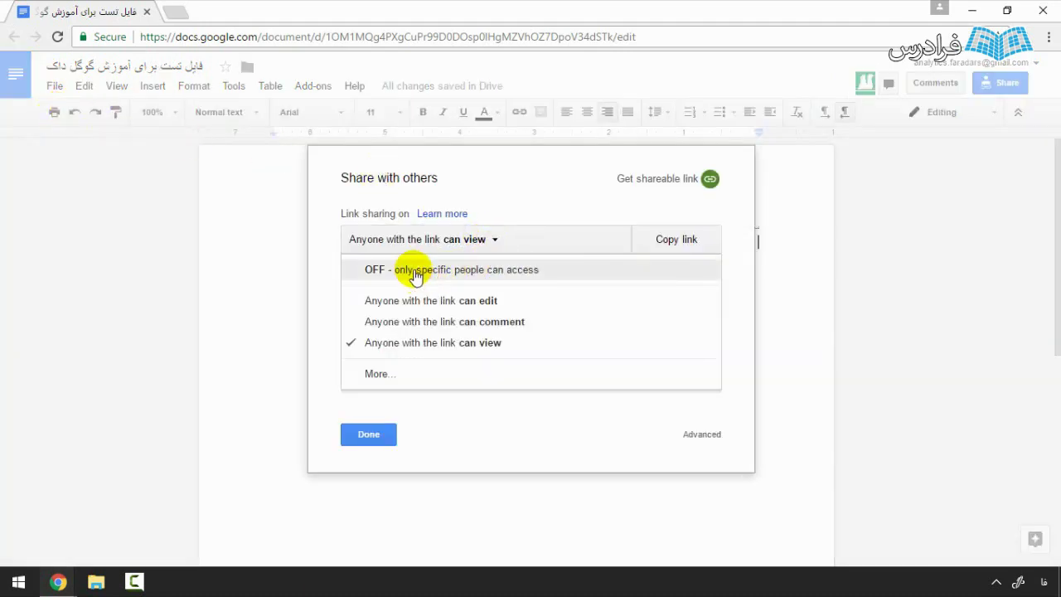
click(414, 275)
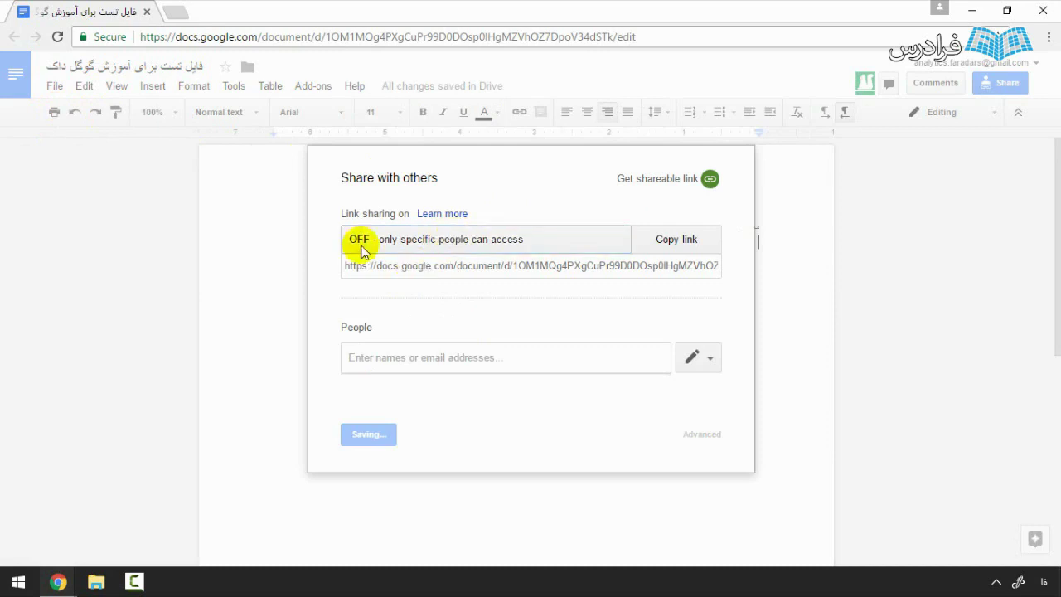
click(368, 439)
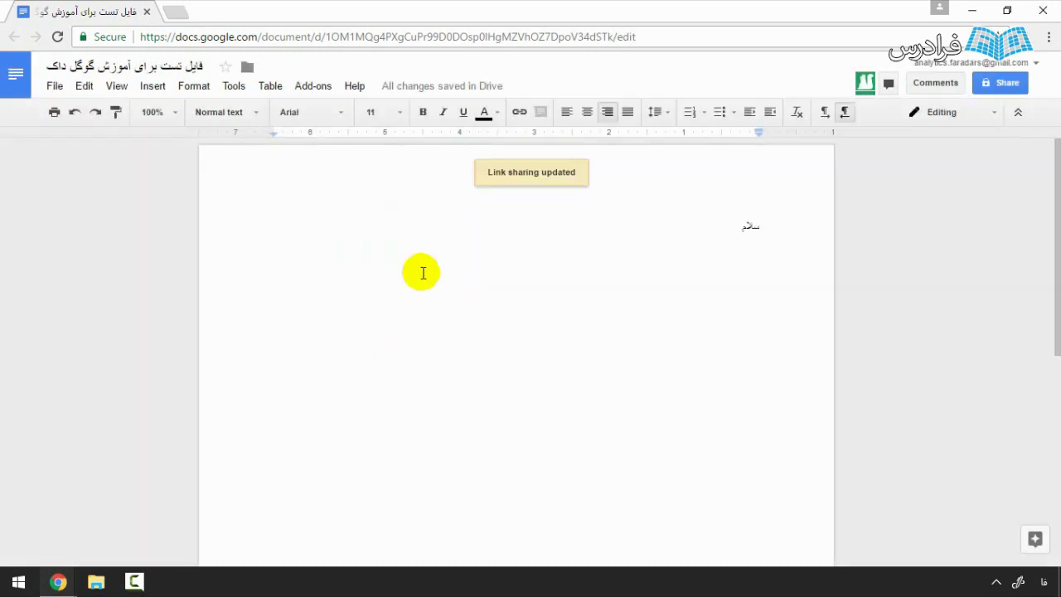
Reload the shared document in the incognito window to test its access, and return to the owner's window.
key(alt+Tab)
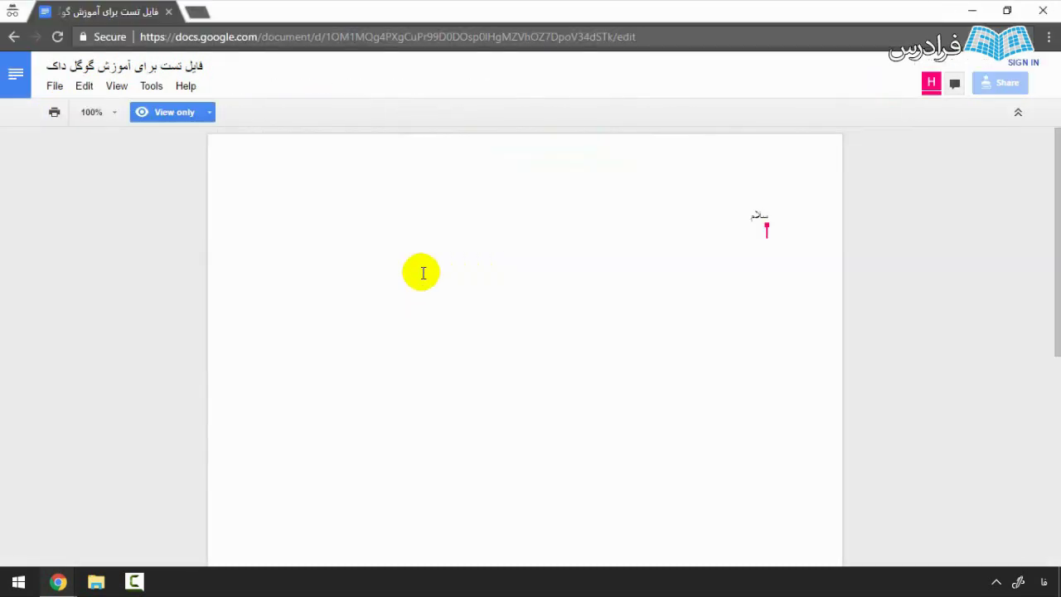
key(F5)
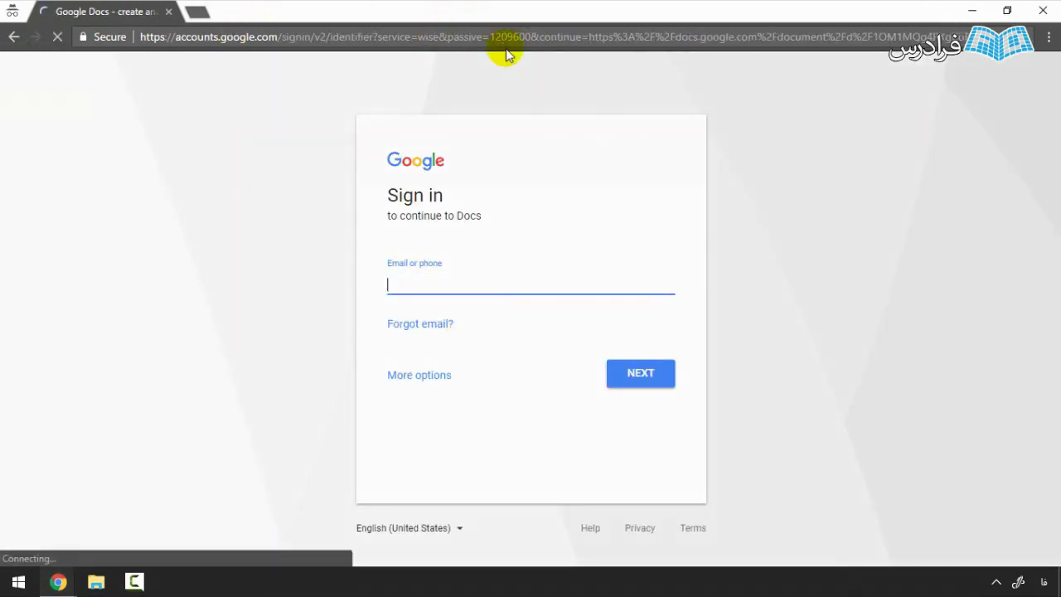
key(alt+Tab)
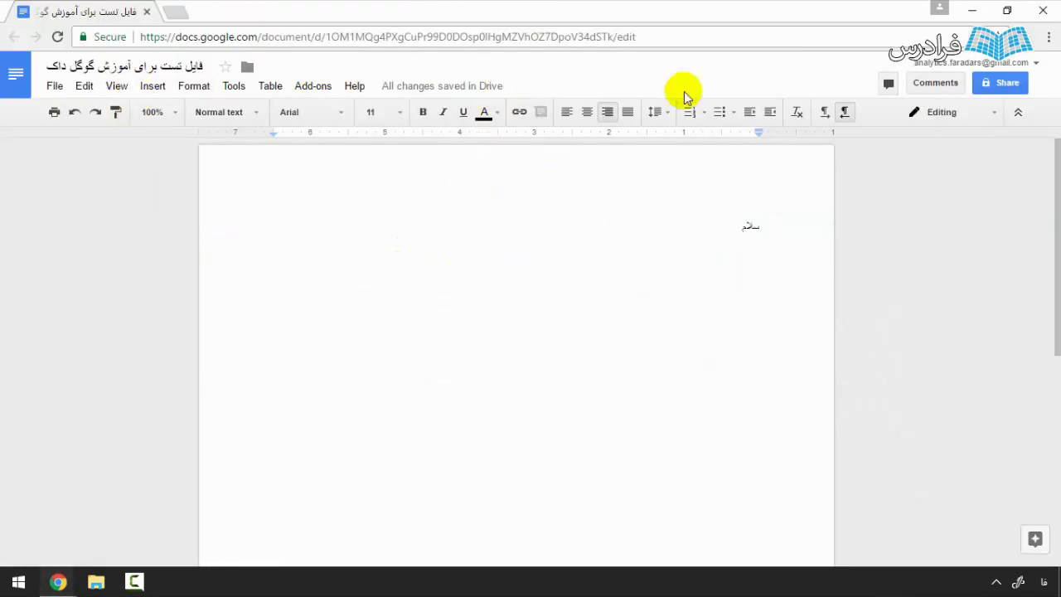
Open the advanced sharing settings, try the "Public on the web" option, and save link sharing as "Off - Specific people".
click(54, 87)
click(60, 111)
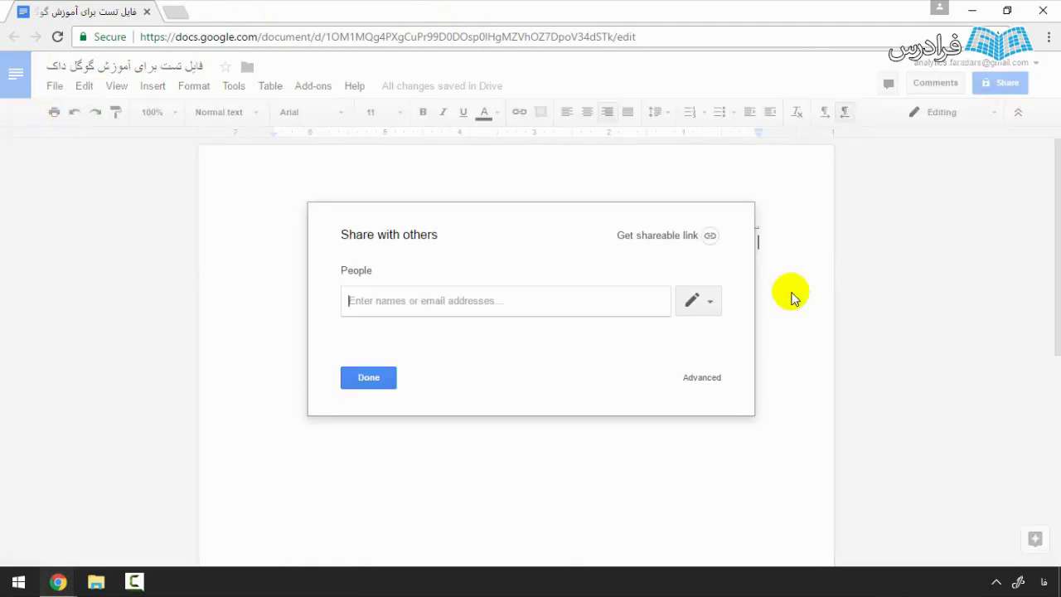
click(701, 377)
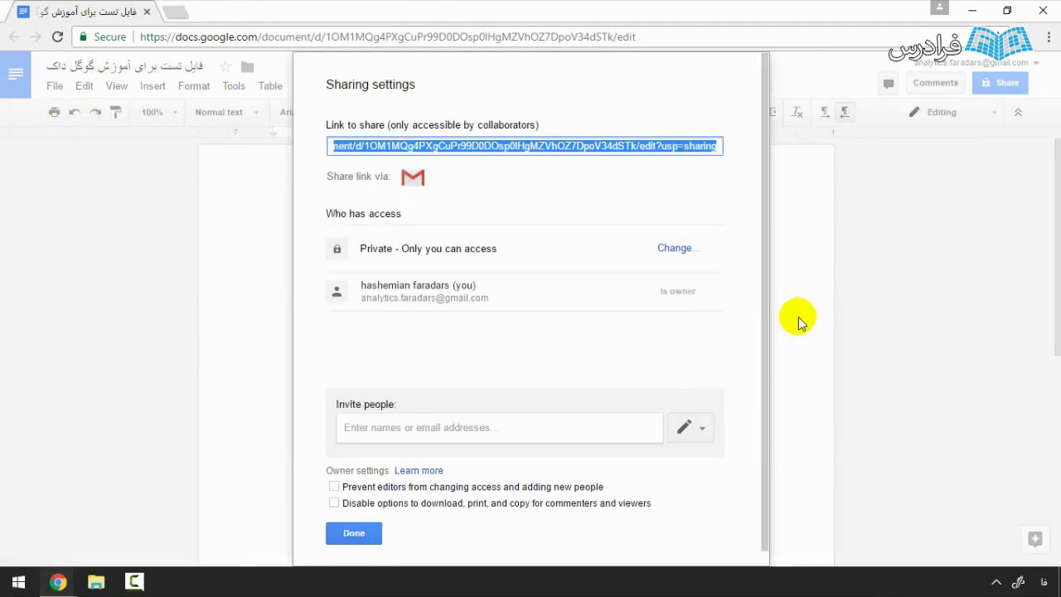
click(671, 249)
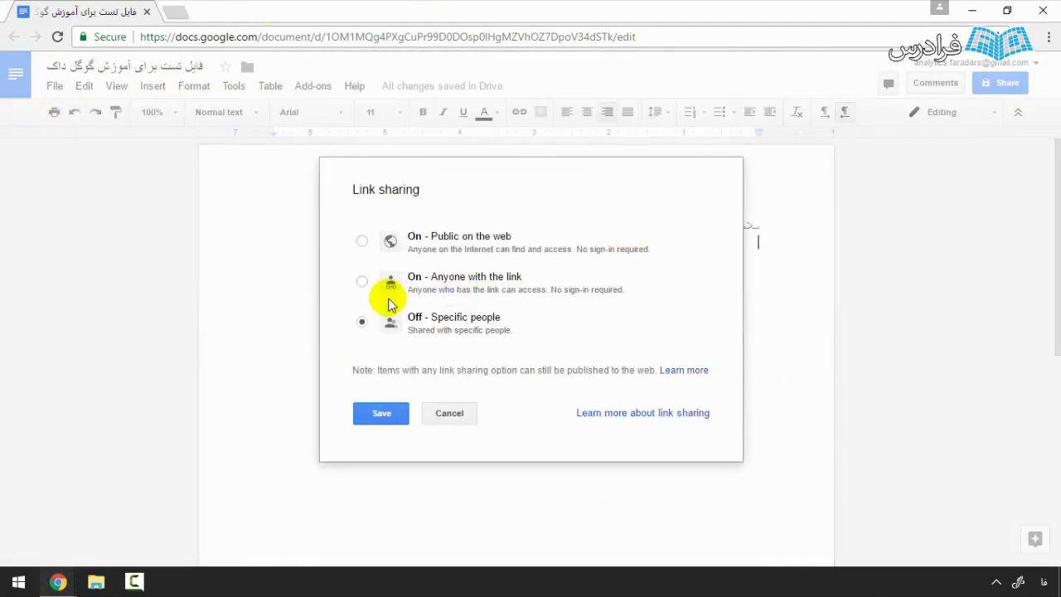
click(462, 250)
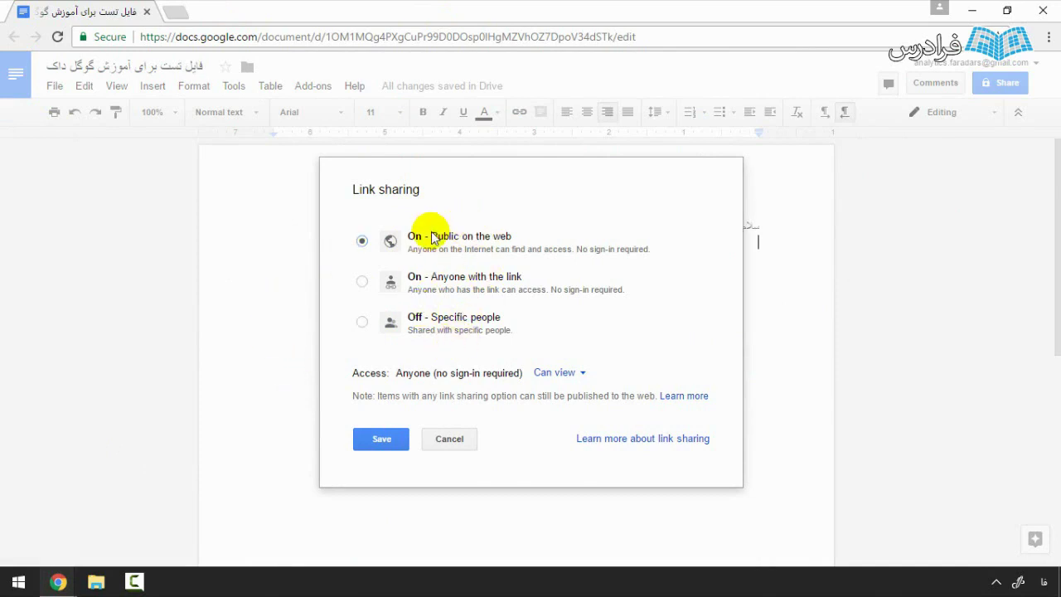
click(437, 319)
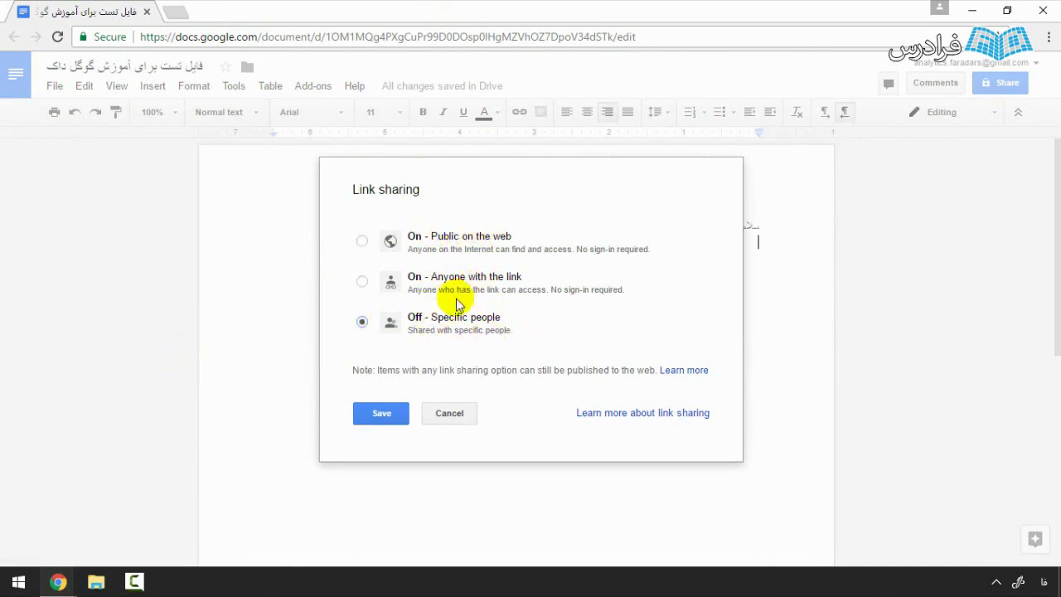
click(383, 416)
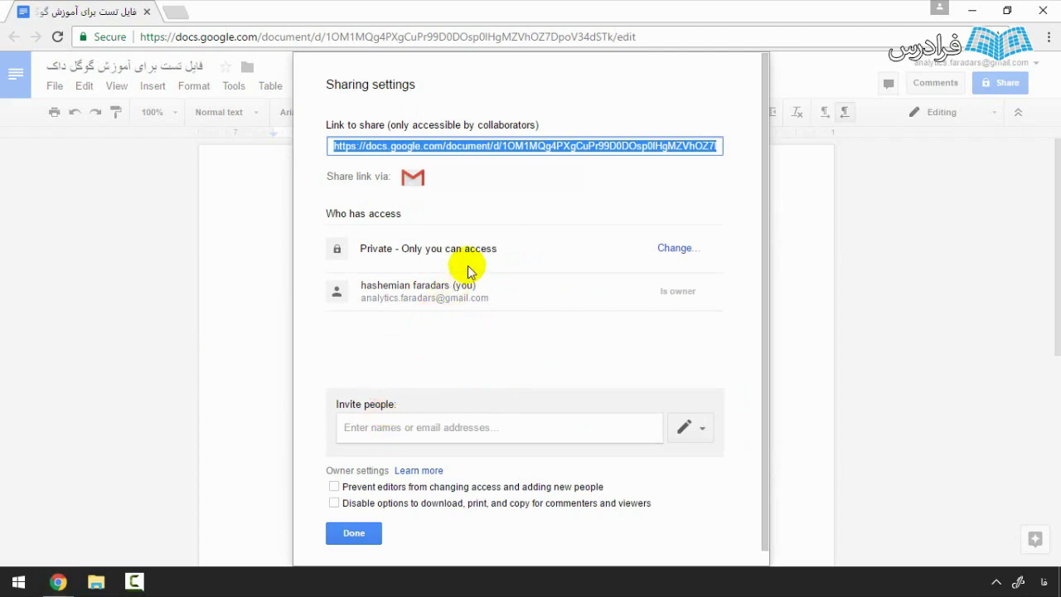
Switch to the English keyboard layout and enter the collaborator's e-mail address as a person to invite with edit access.
scroll(425, 406, down, 1)
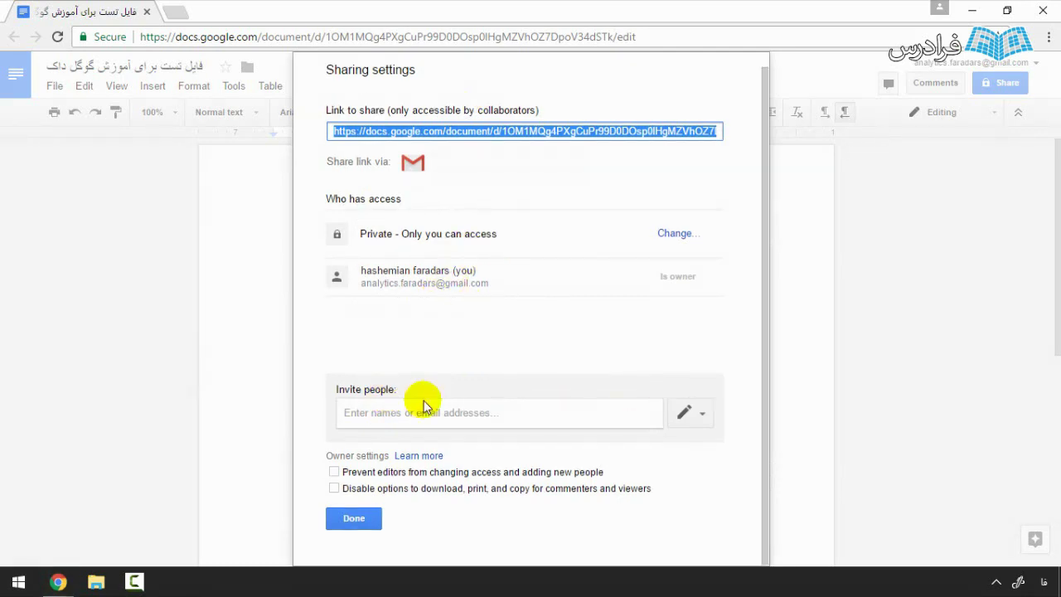
click(412, 409)
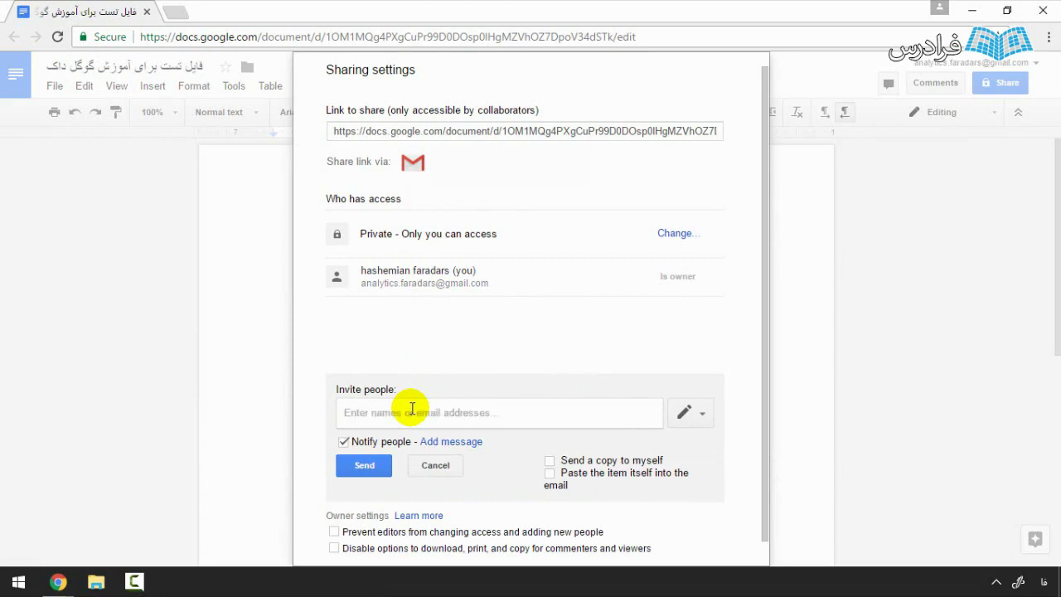
key(super)
key(alt+shift)
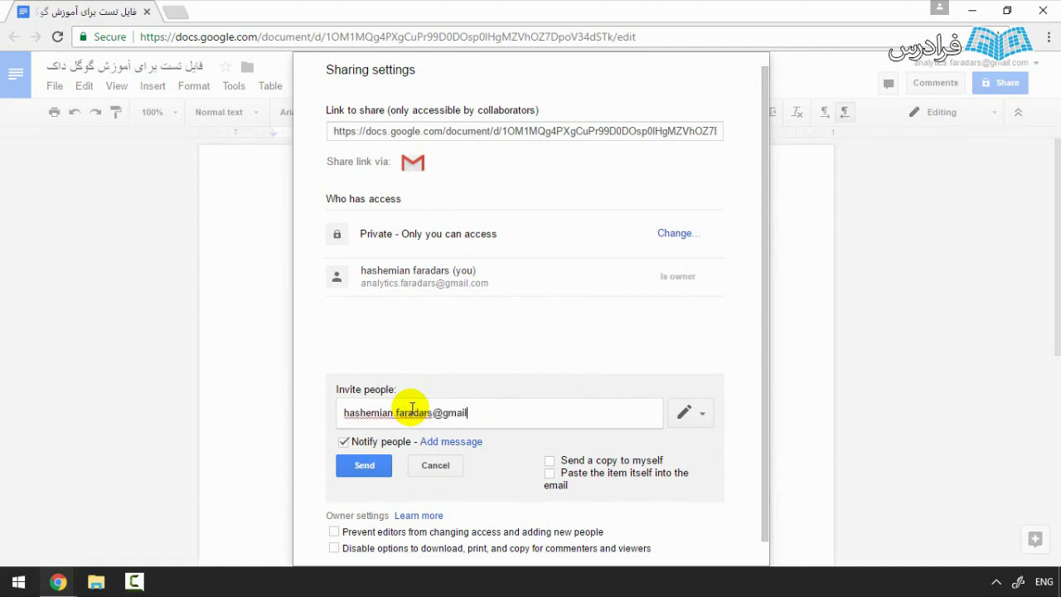
text(com)
key(Return)
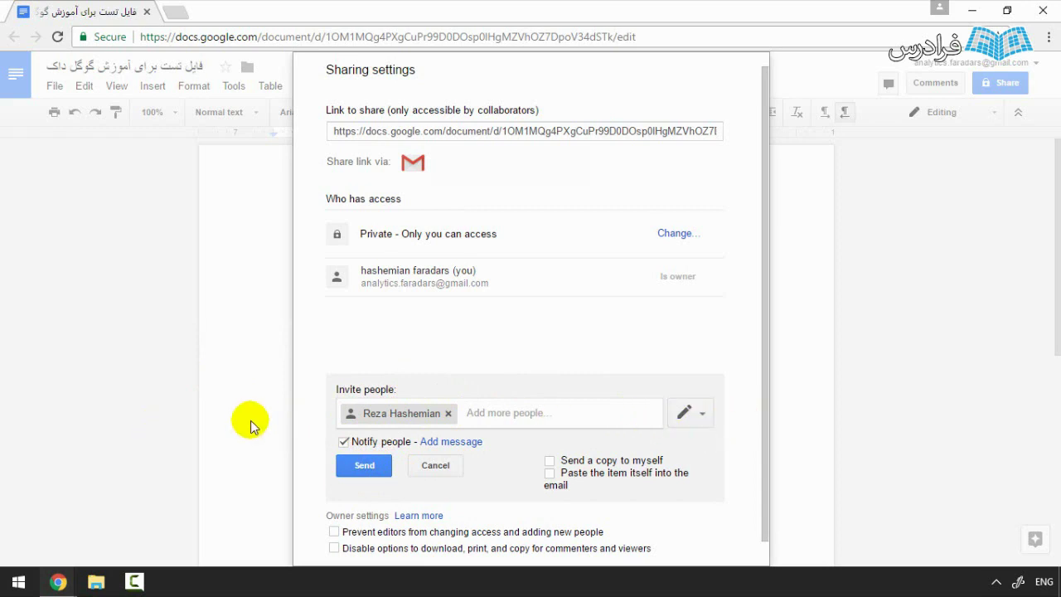
Turn off notifying people and share the document with the invited collaborator without sending an e-mail invitation.
click(343, 442)
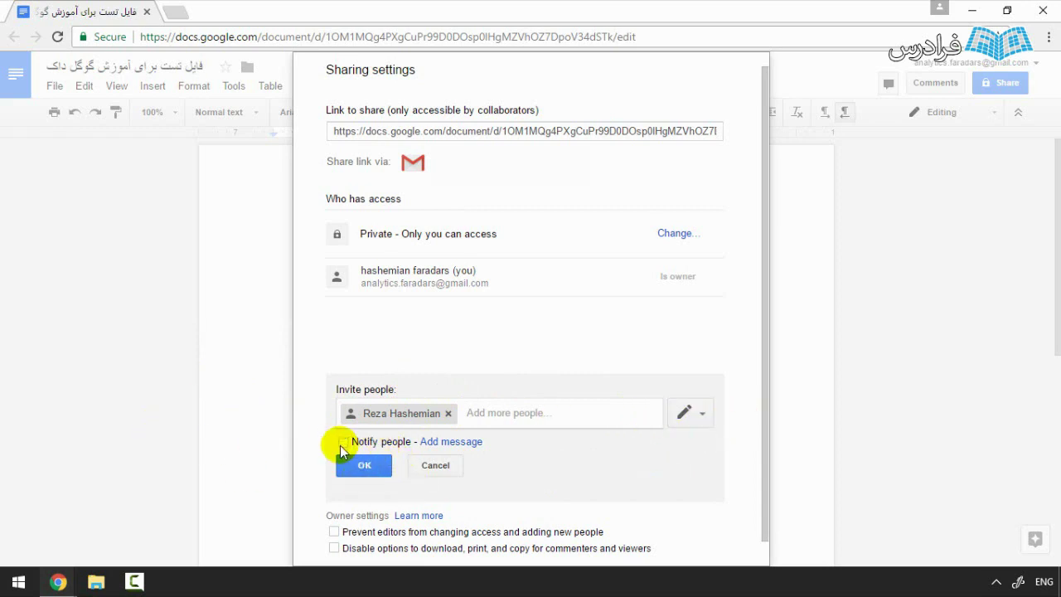
click(366, 469)
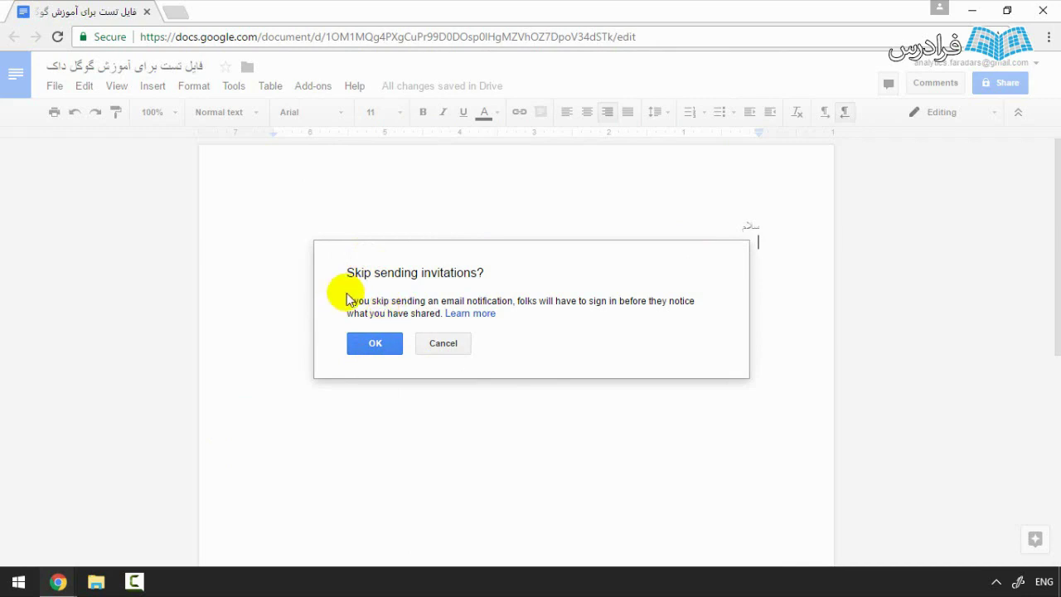
click(373, 345)
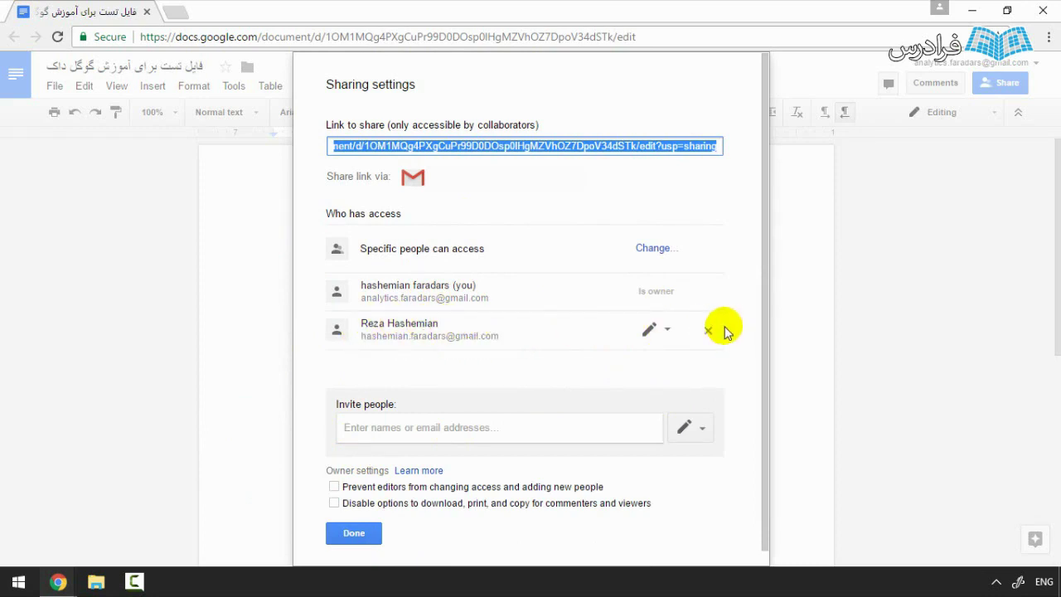
Remove the invited collaborator from the people with access, save the sharing changes, and close the incognito window.
click(711, 330)
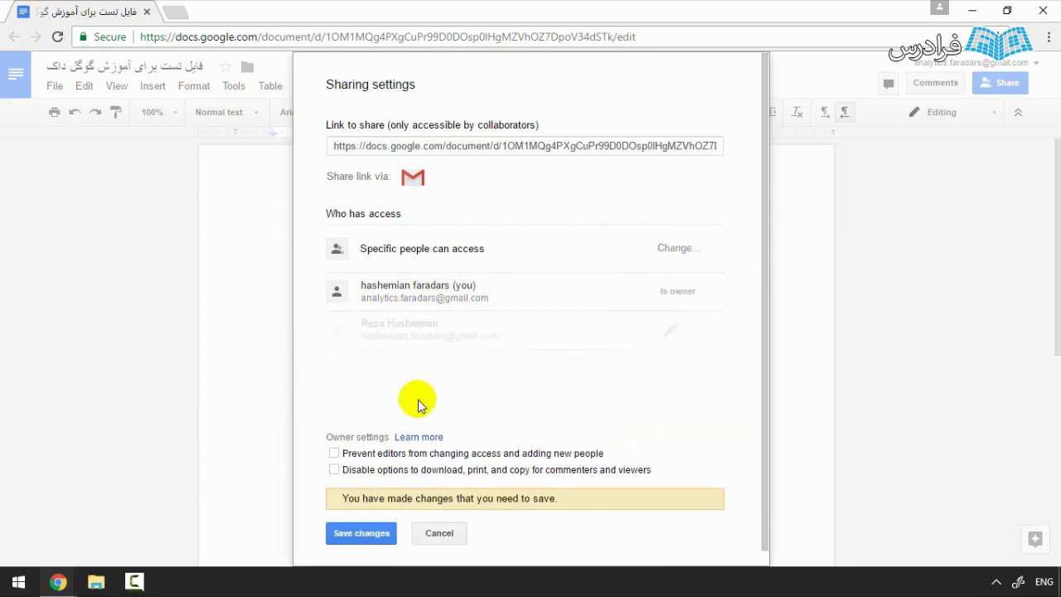
click(352, 536)
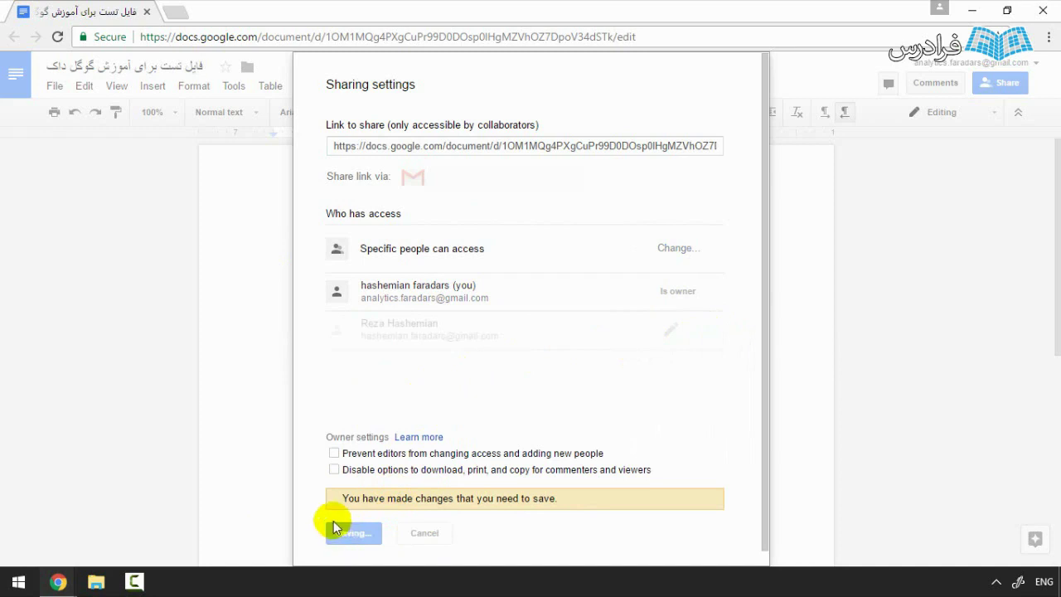
click(350, 532)
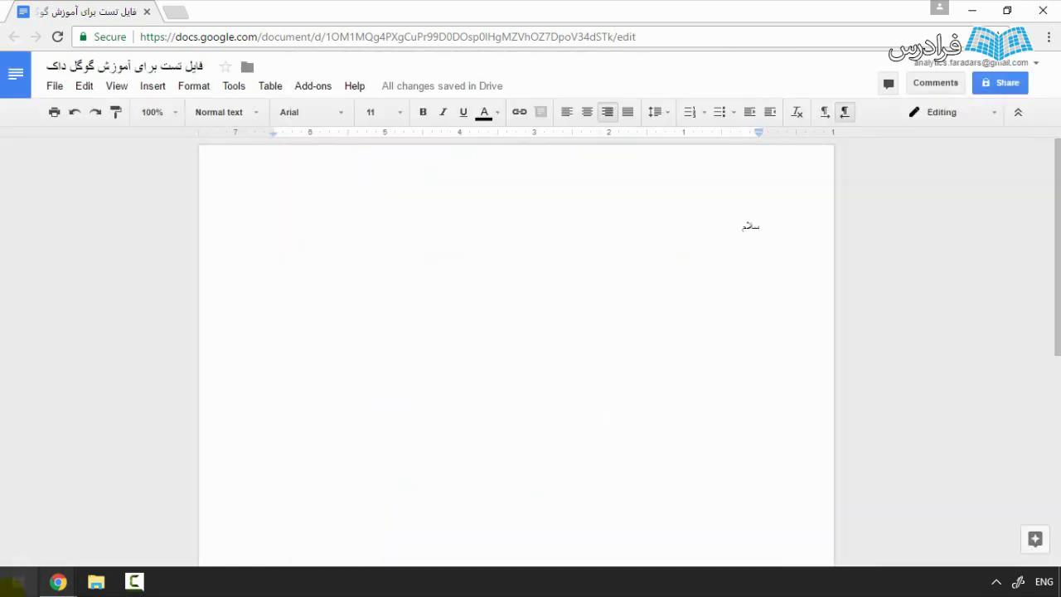
mouse_move(61, 585)
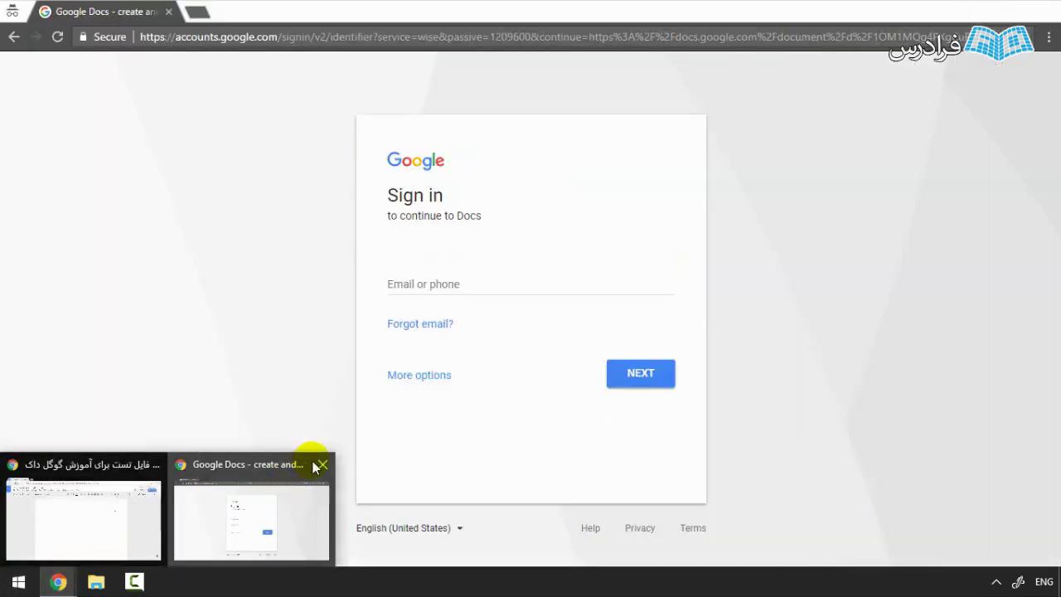
click(315, 466)
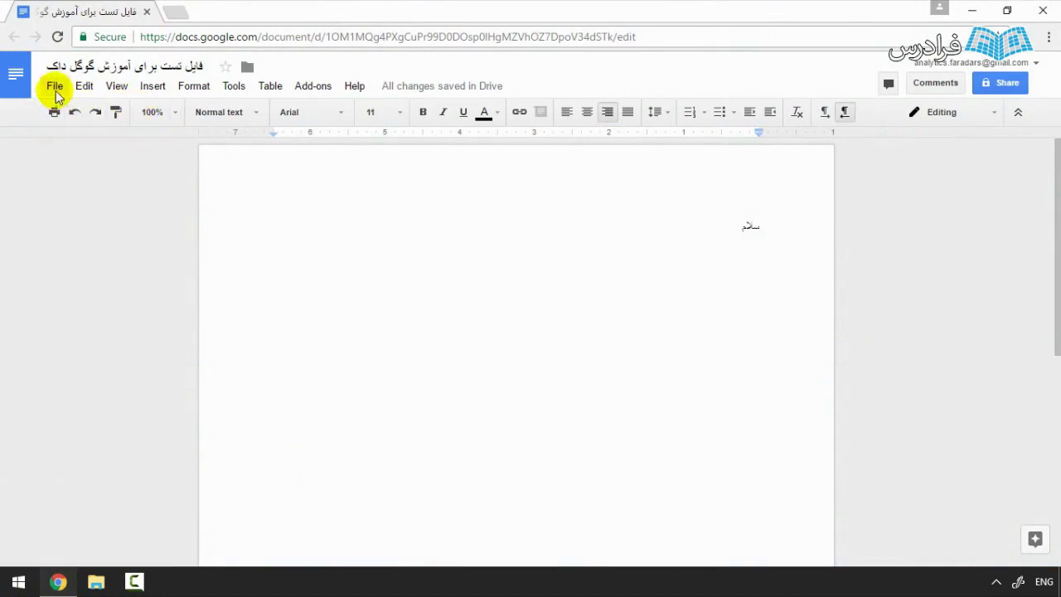
Examine the file types available for a new file and the documents that can be opened from My Drive.
click(54, 87)
mouse_move(110, 155)
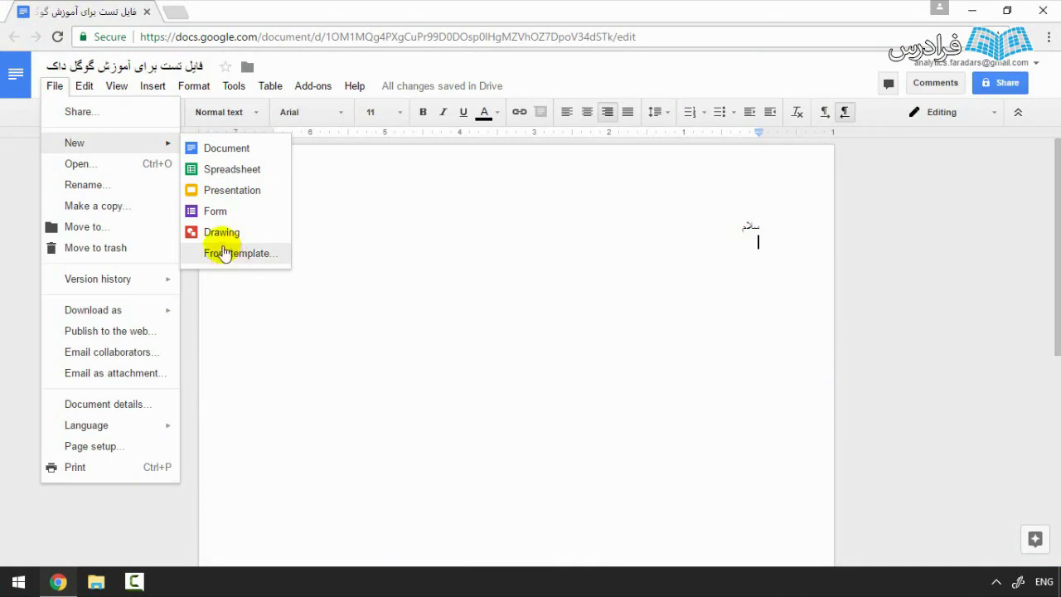
click(124, 170)
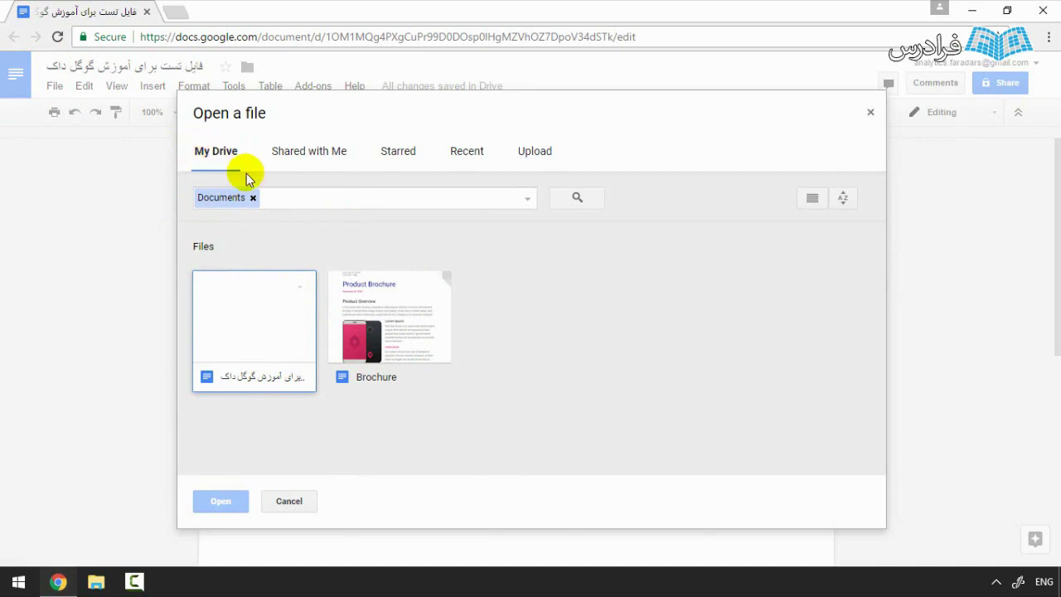
click(395, 307)
click(290, 502)
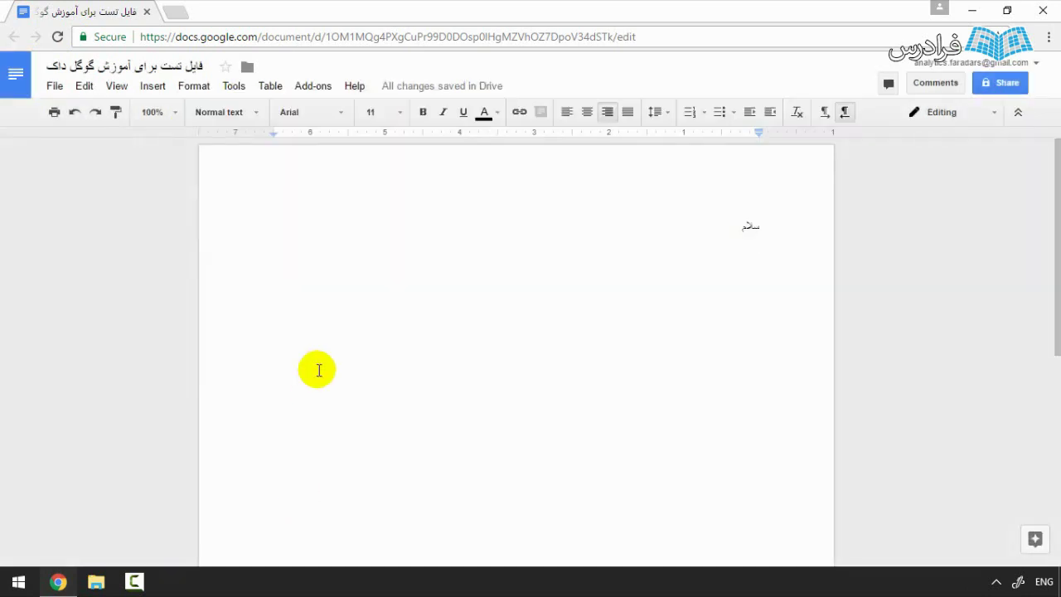
Open the document's title for renaming.
click(55, 86)
click(85, 185)
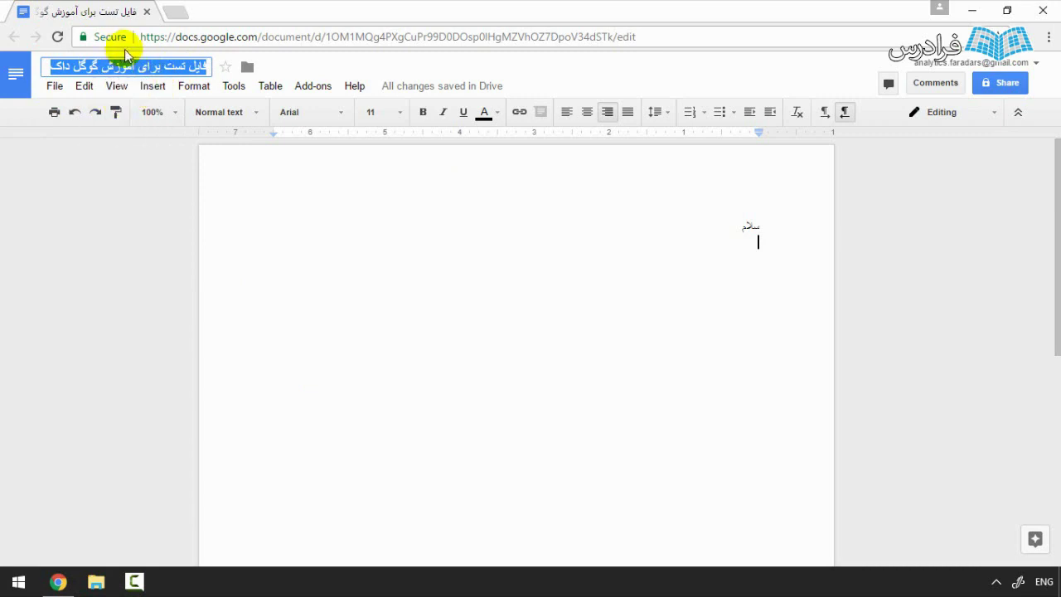
Set up a copy of the document and change its name to "فایل تست برای آموزش گوگل داک2".
click(54, 88)
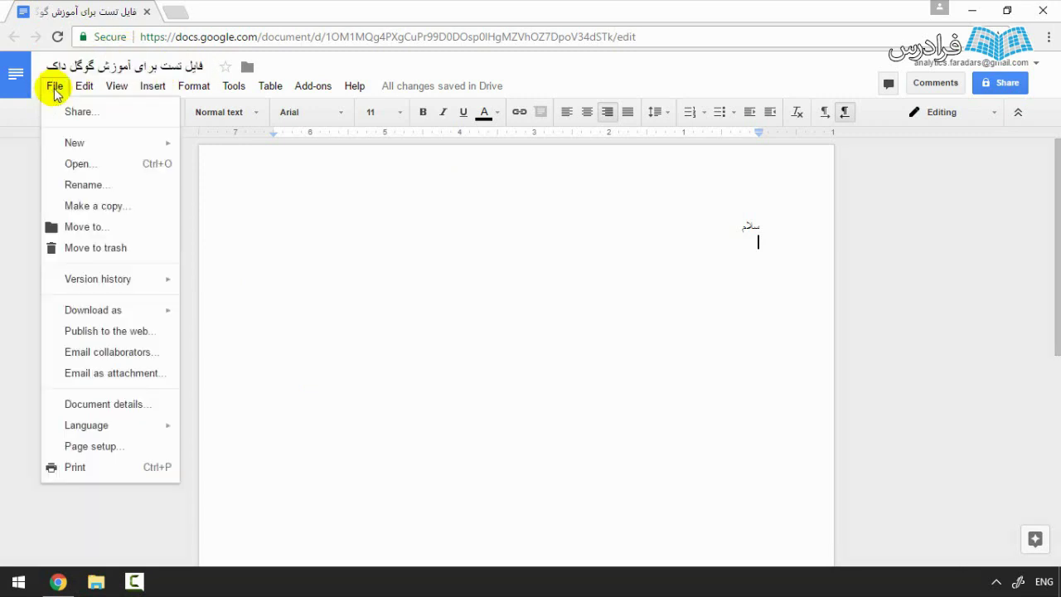
click(104, 206)
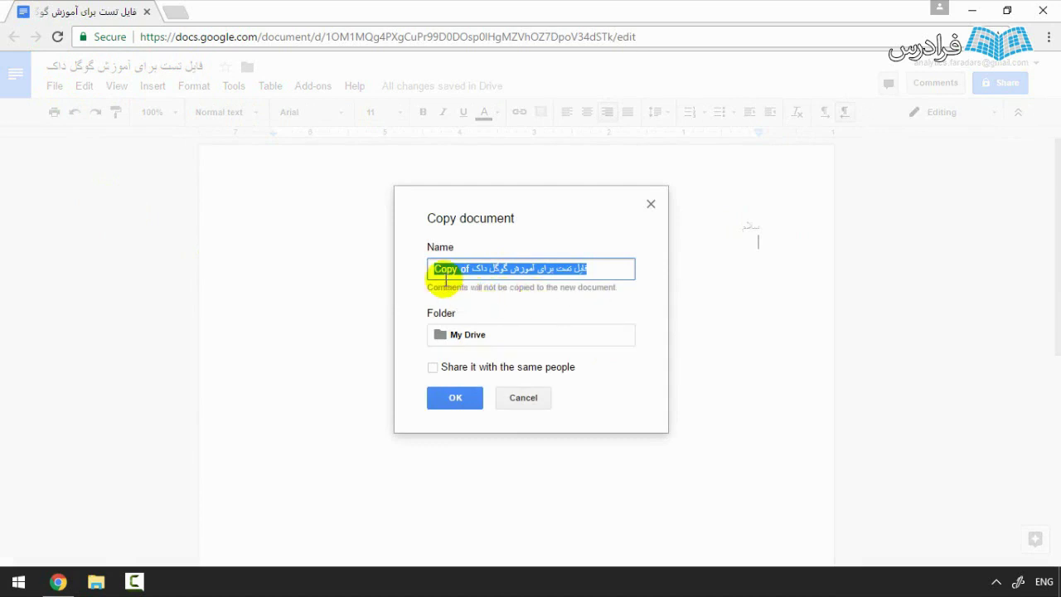
click(475, 267)
drag(474, 267, 372, 266)
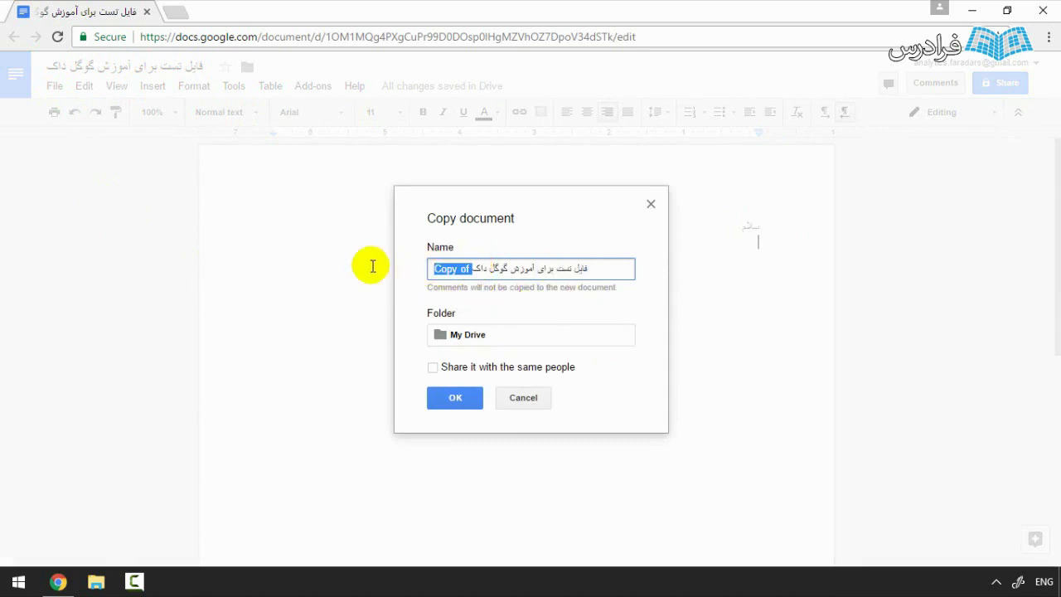
key(BackSpace)
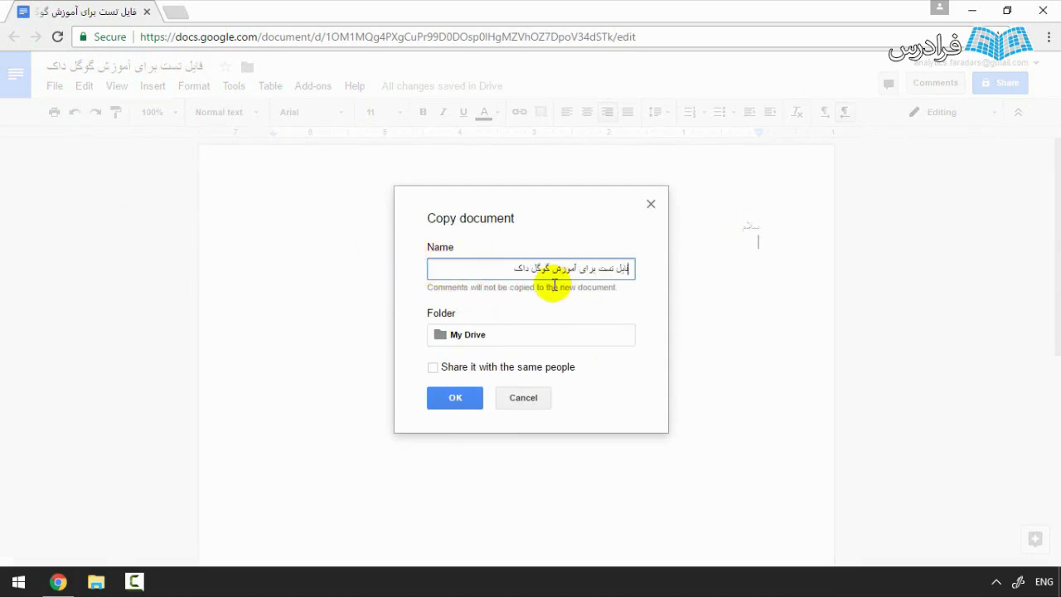
click(488, 267)
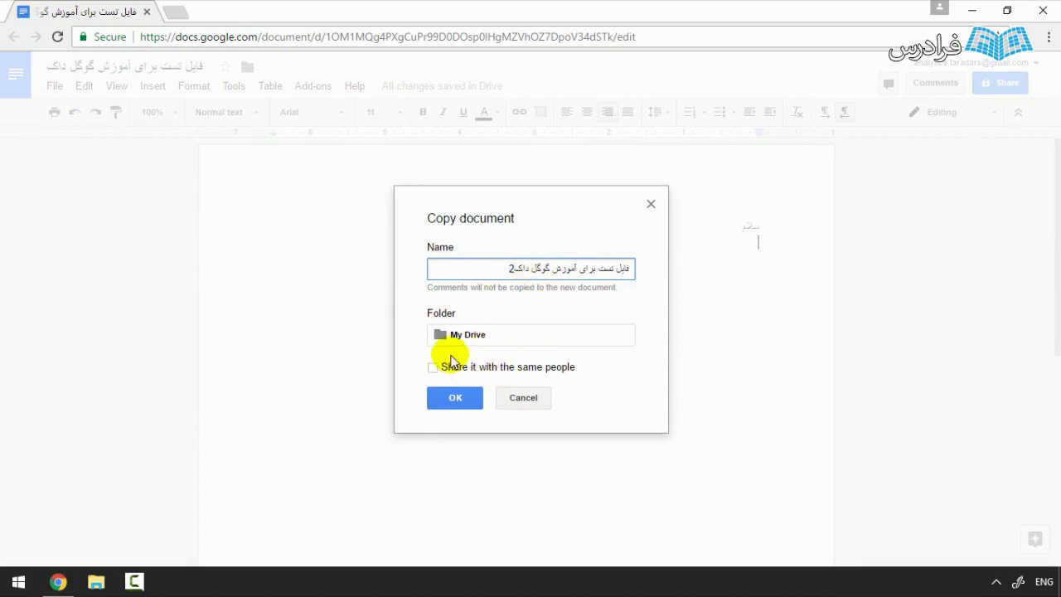
Create the document copy in My Drive and close the browser tab in which the copy opens.
click(449, 403)
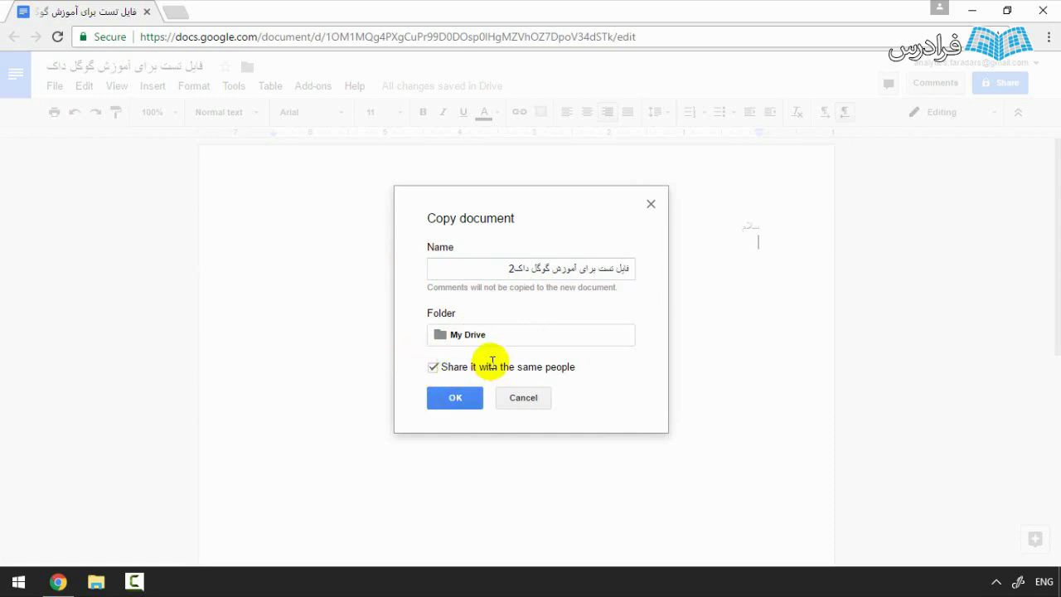
triple_click(437, 367)
click(457, 399)
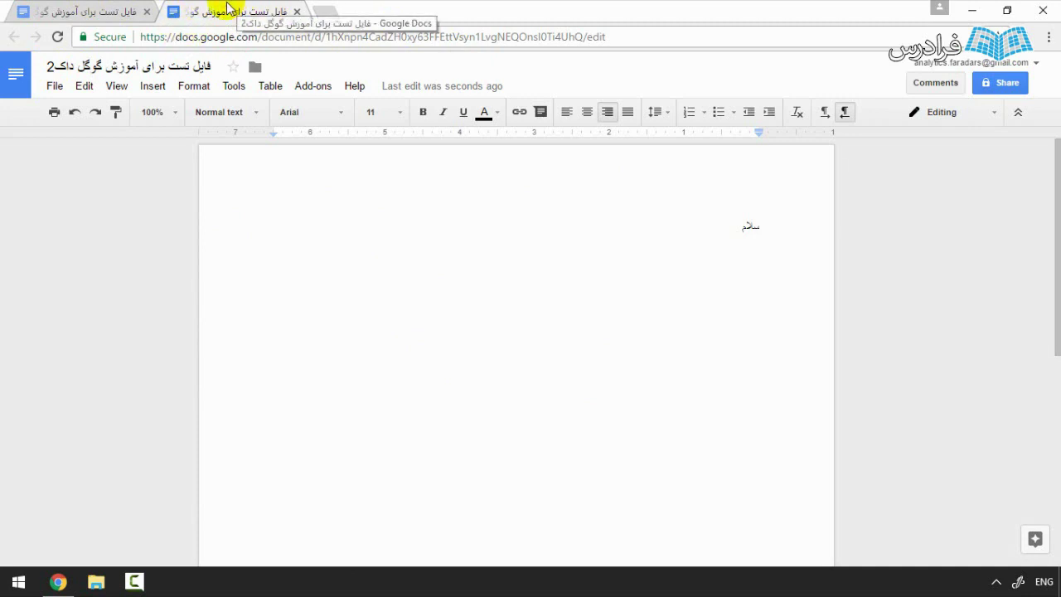
key(ctrl+w)
Bring up the folder choices for moving the document, and load docs.google.com/document/u/0/ in a new browser tab.
click(55, 85)
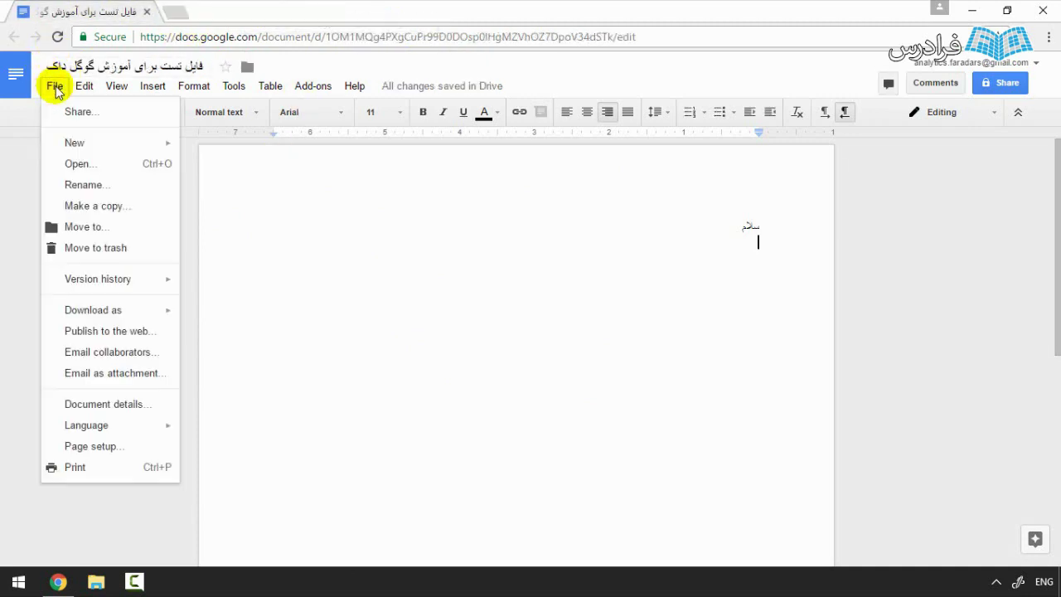
click(87, 227)
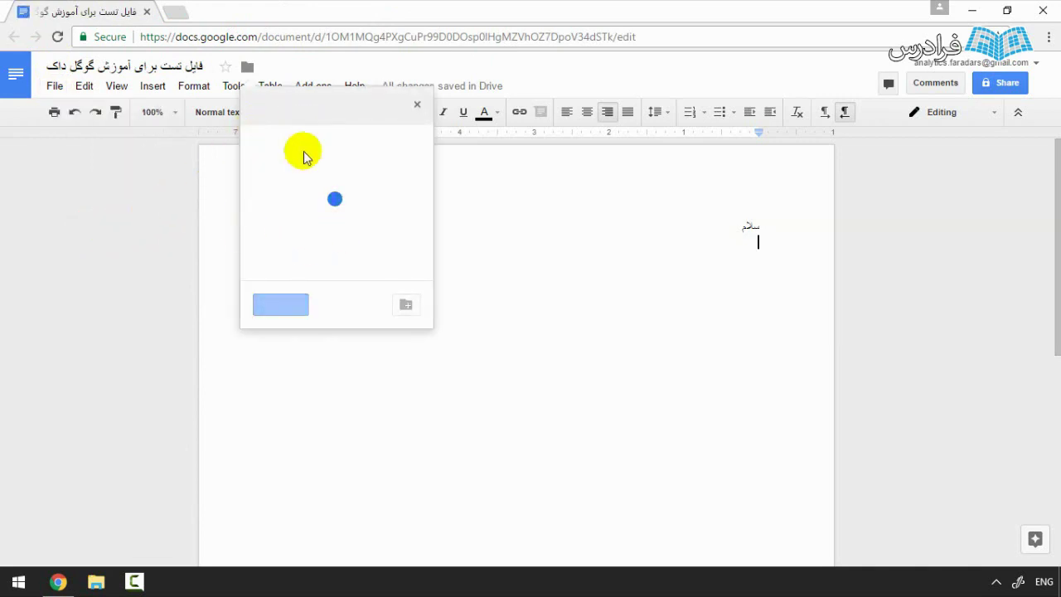
click(184, 18)
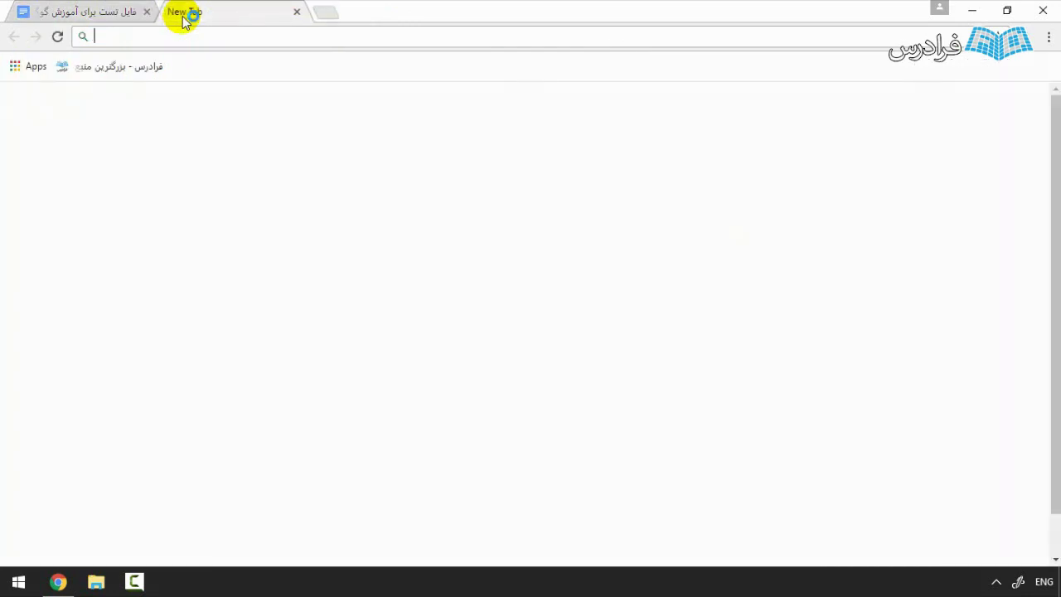
text(docs.google.com/document/u/0/)
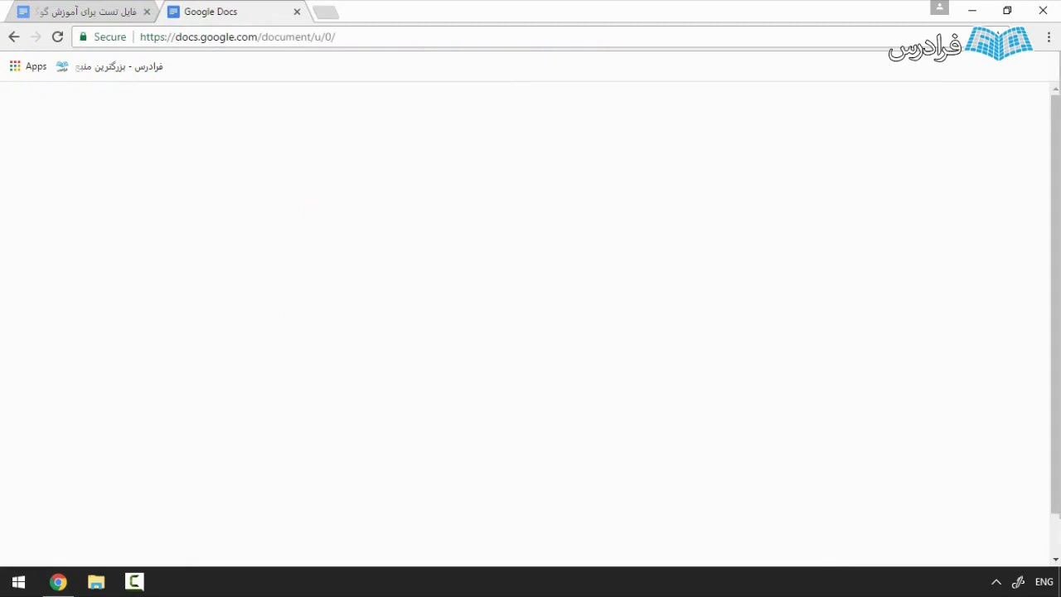
key(ctrl+t)
text(drive.google.com)
key(Return)
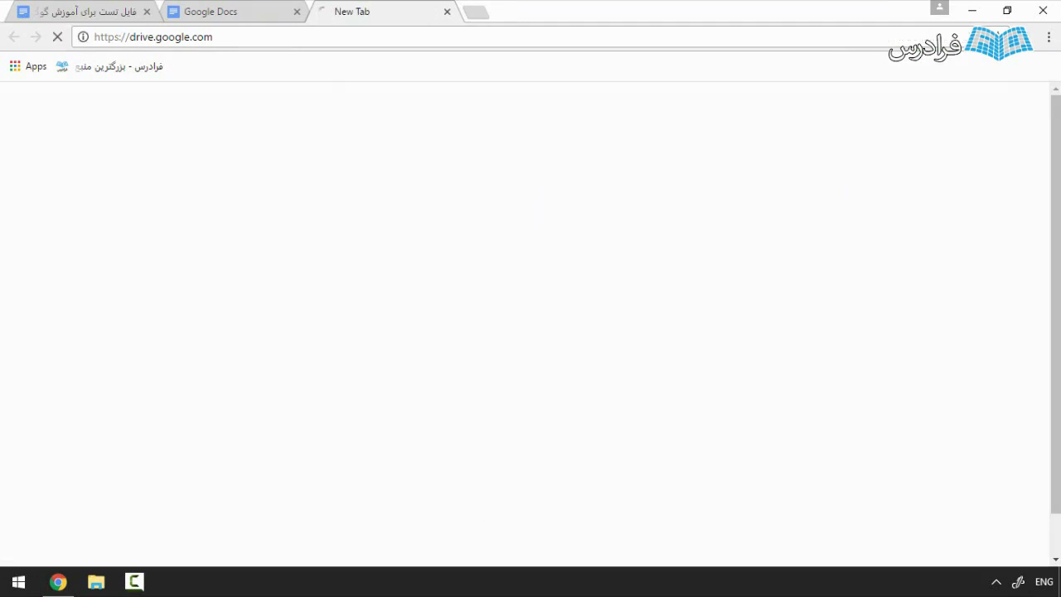
Open Google Drive from the Google Docs home page's apps list and close the spare browser tabs.
click(218, 10)
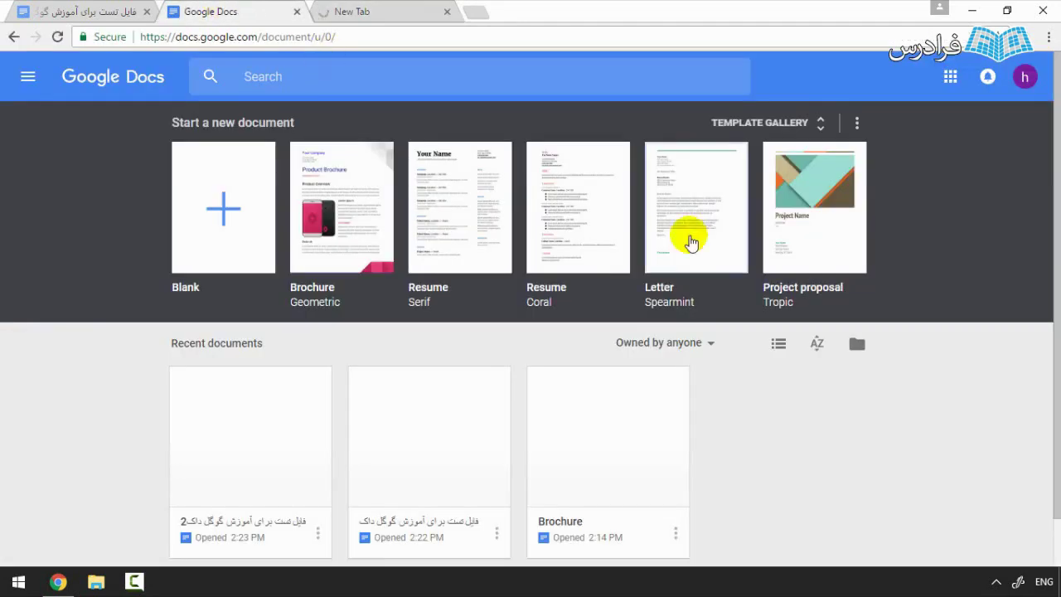
click(949, 76)
click(919, 323)
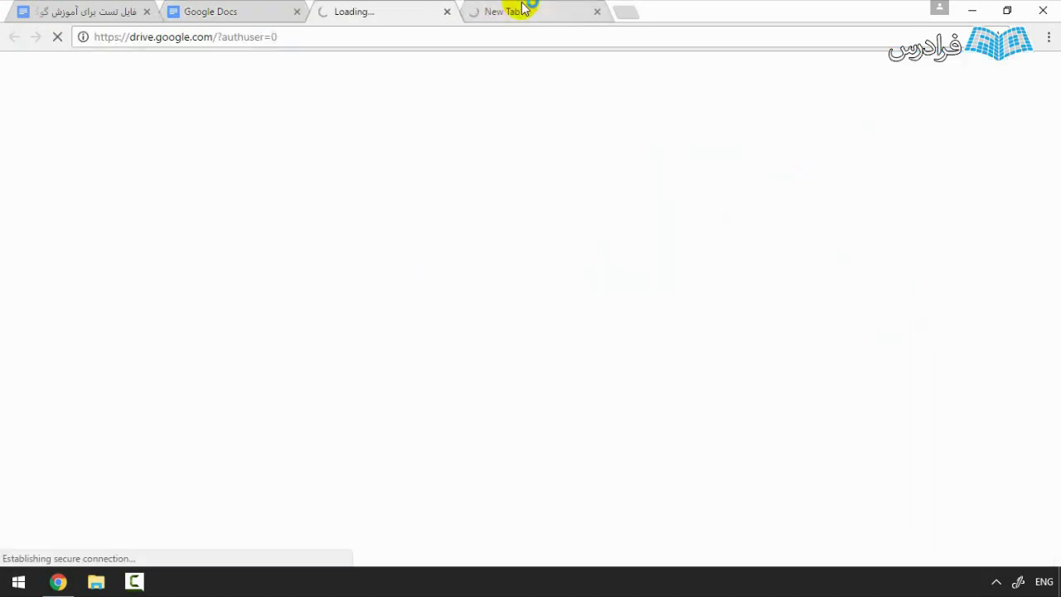
middle_click(522, 10)
click(242, 9)
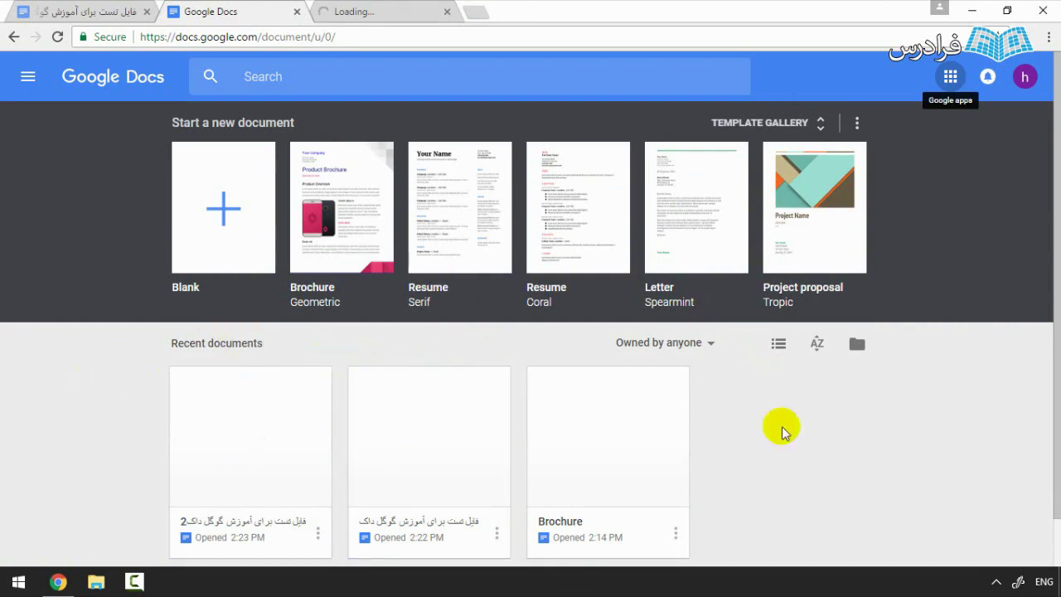
click(367, 6)
click(301, 36)
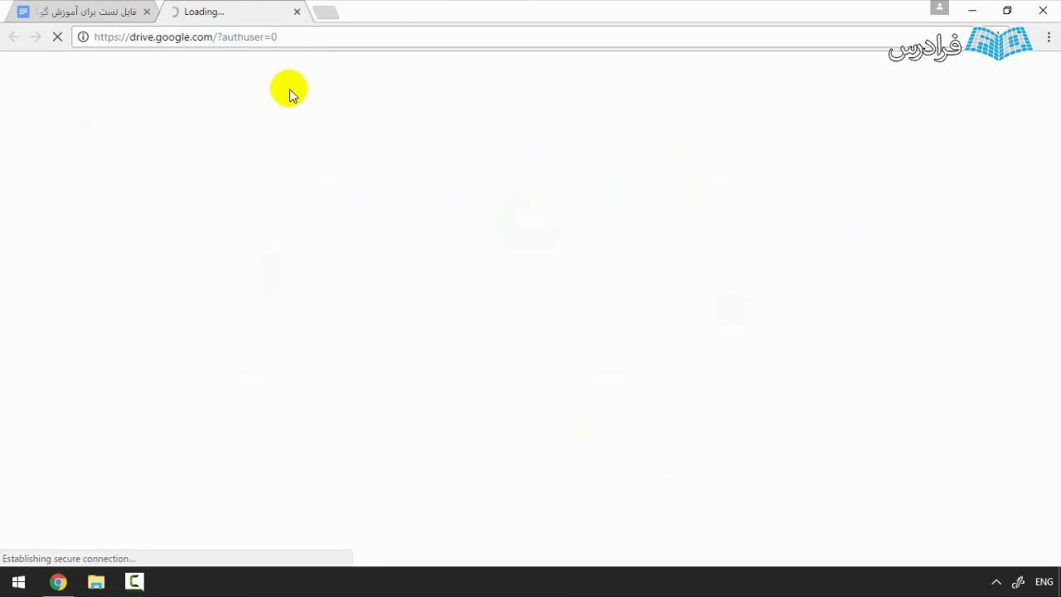
click(670, 132)
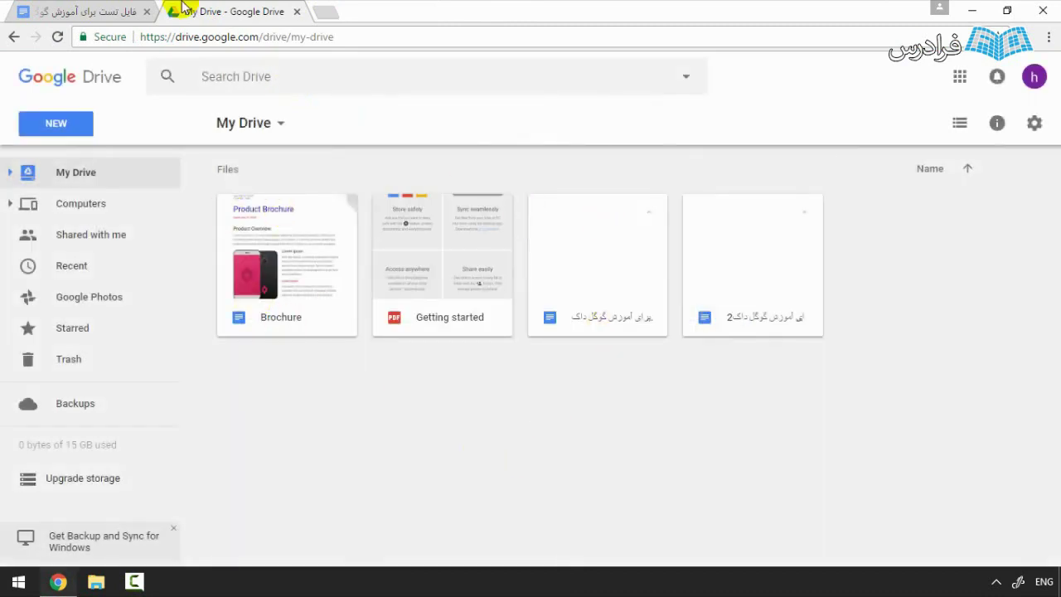
Create a new folder named Docs in My Drive.
drag(566, 415, 808, 204)
right_click(452, 397)
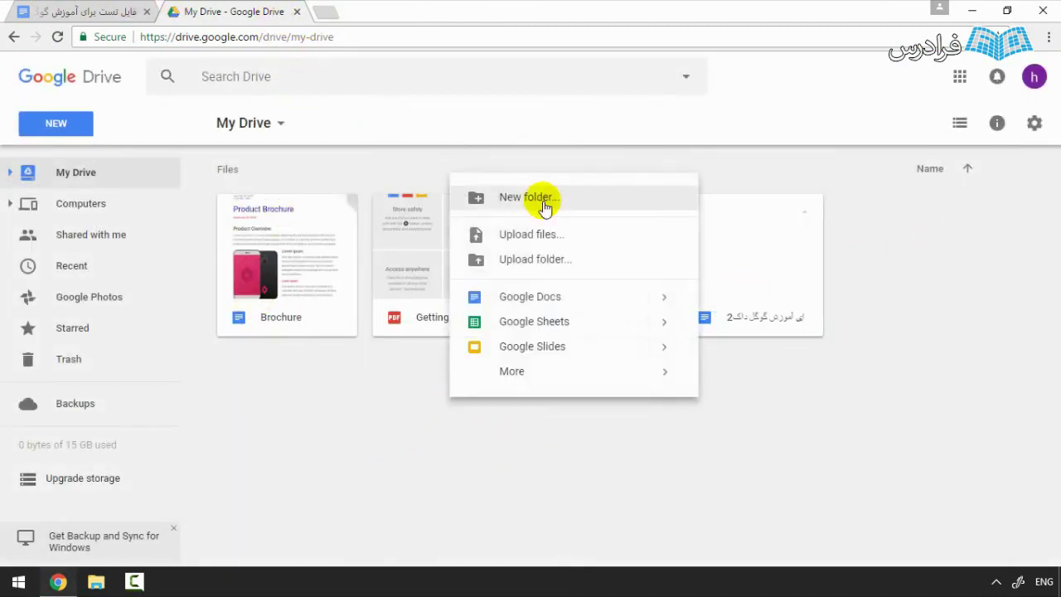
click(543, 203)
text(F)
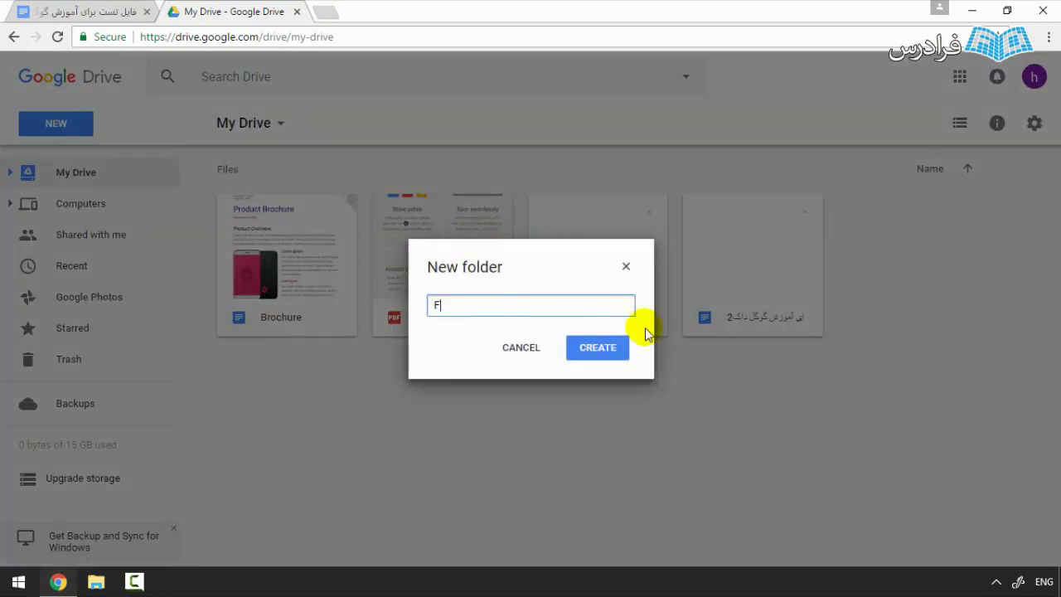
text(il)
key(BackSpace)
key(BackSpace)
key(BackSpace)
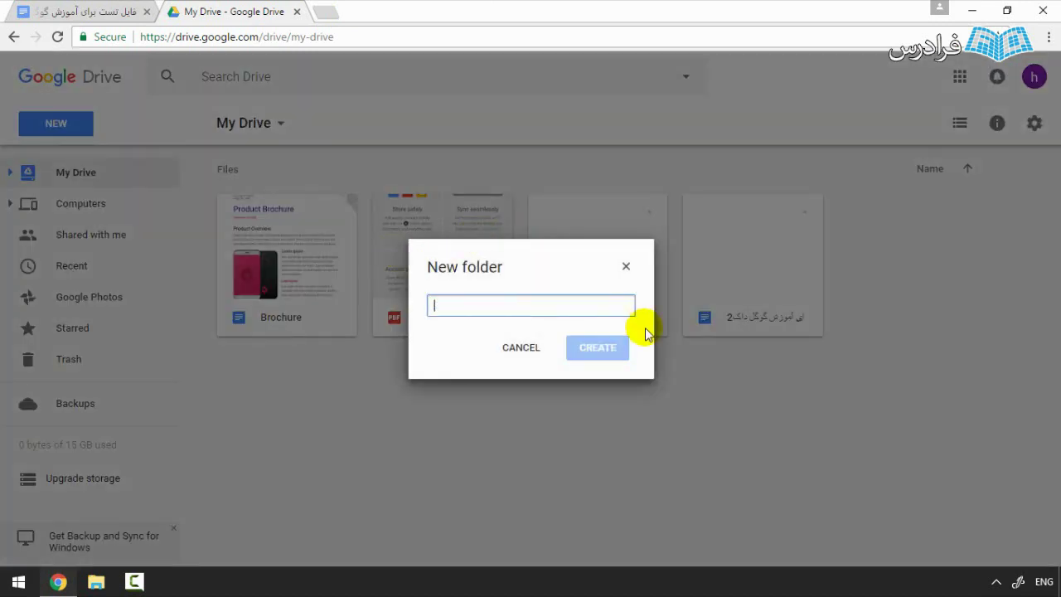
text(Docs)
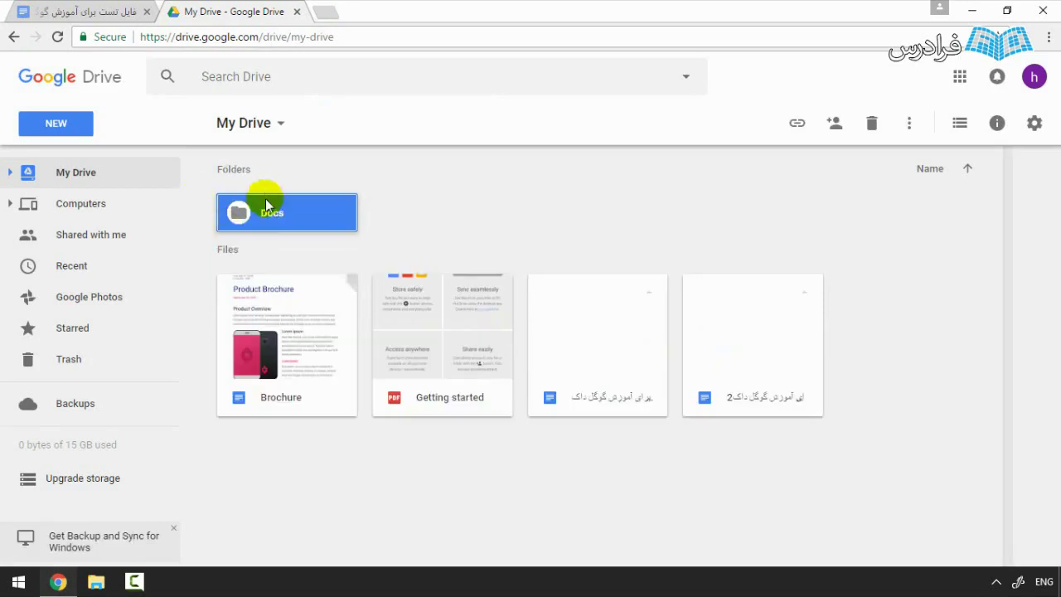
Return to the original document and move it from My Drive into the Docs folder.
click(124, 12)
click(54, 86)
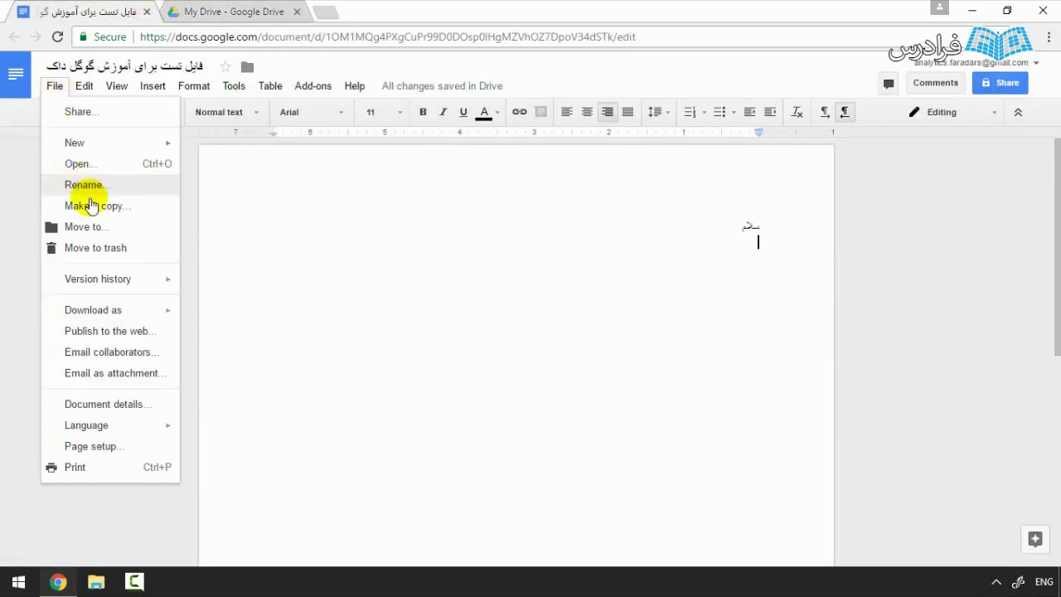
click(92, 227)
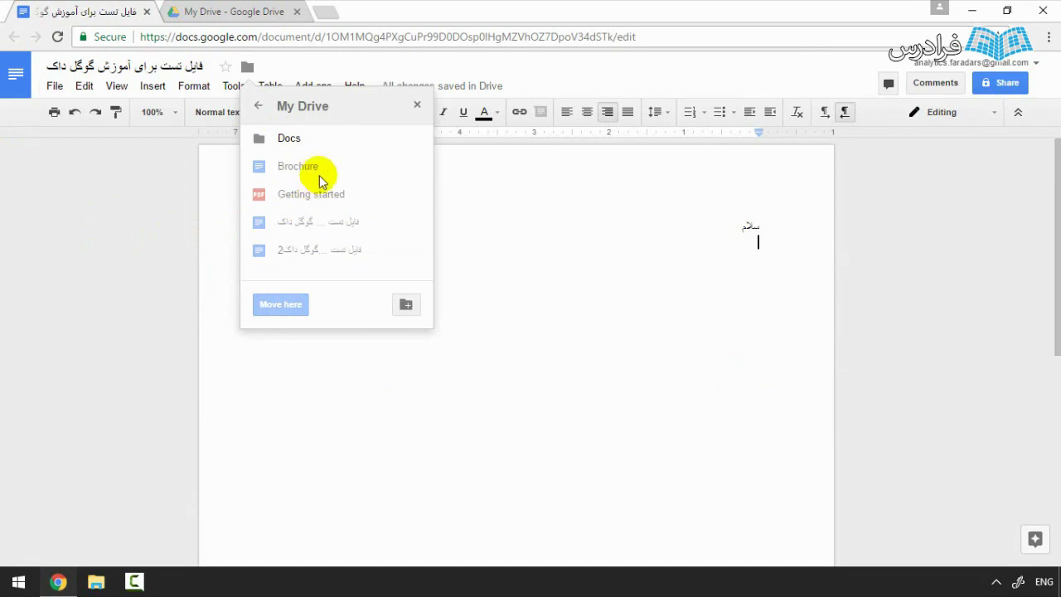
click(286, 138)
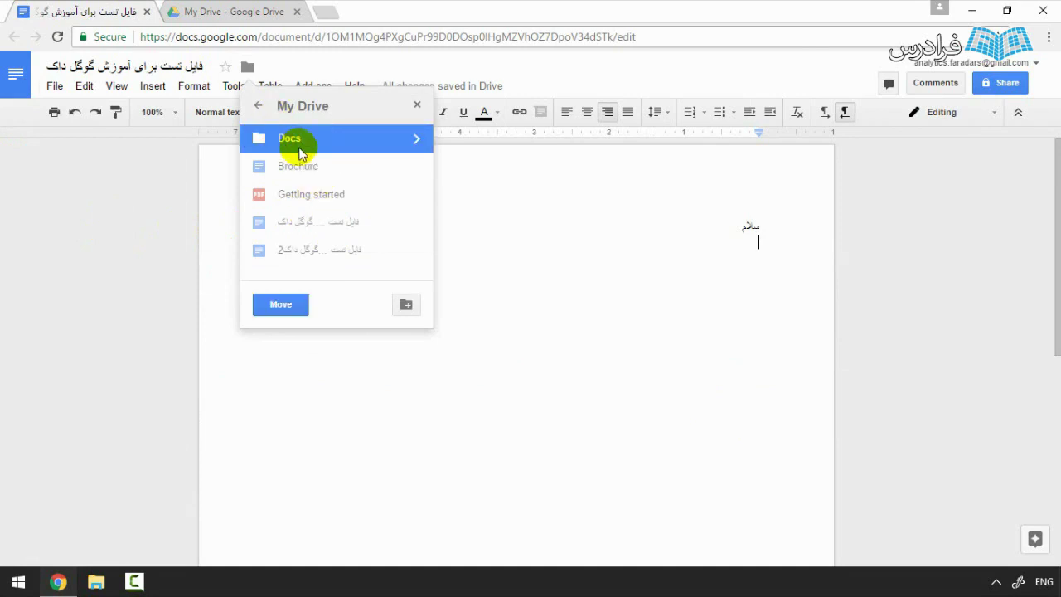
click(280, 304)
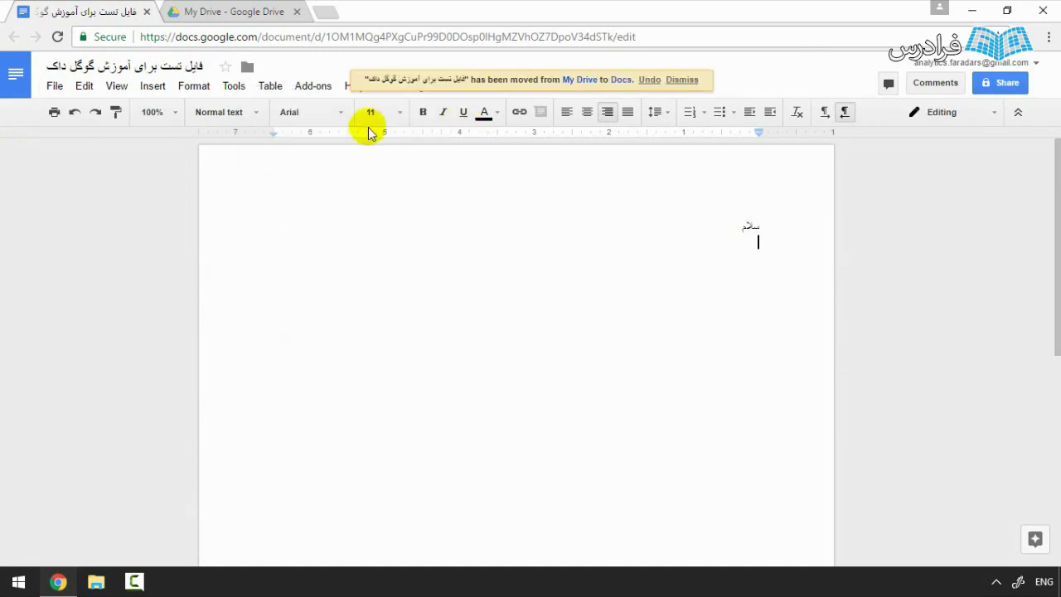
Refresh My Drive, check the contents of the Docs folder, and close the Google Drive tab.
click(228, 10)
key(F5)
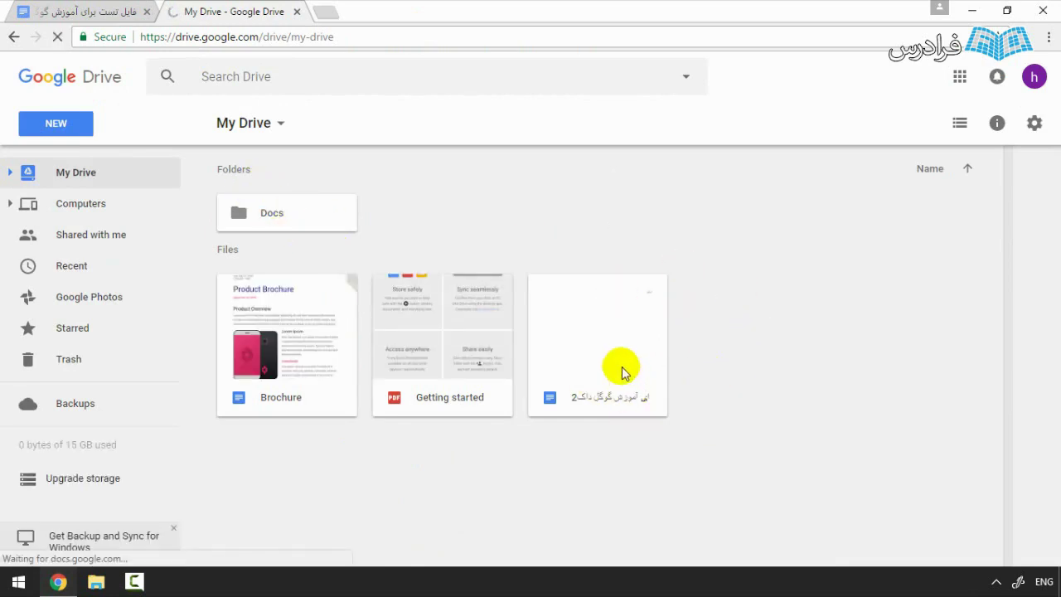
click(303, 215)
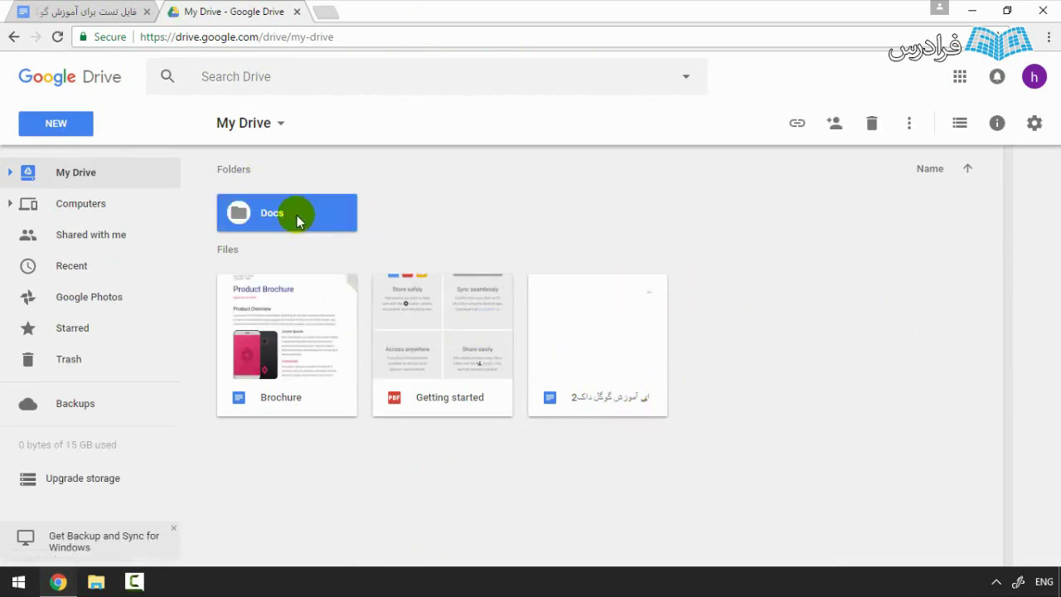
double_click(286, 215)
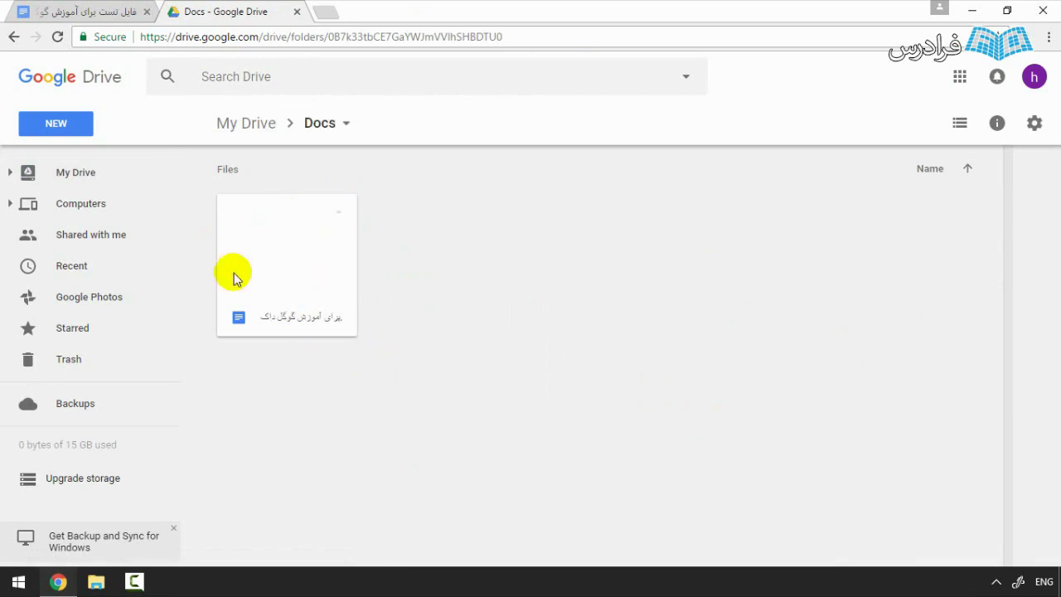
key(ctrl+Tab)
middle_click(245, 7)
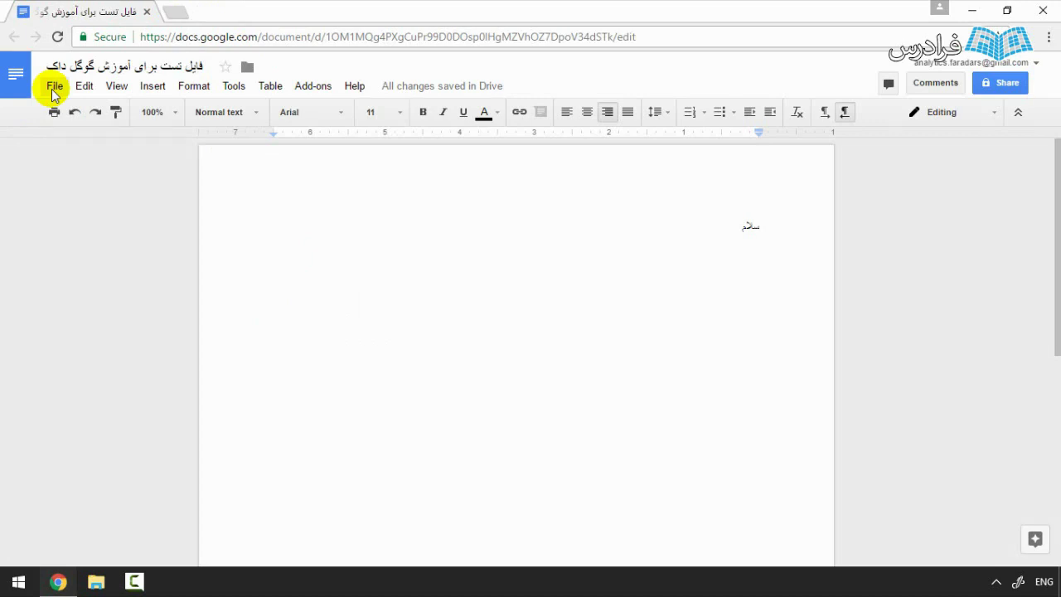
Delete all the text in the document.
click(54, 87)
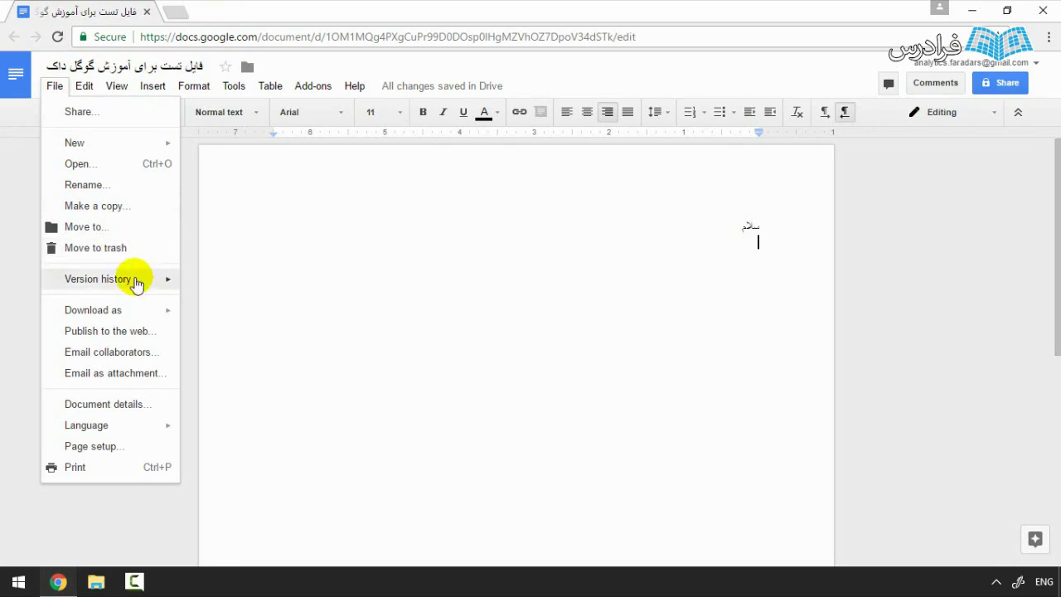
click(355, 244)
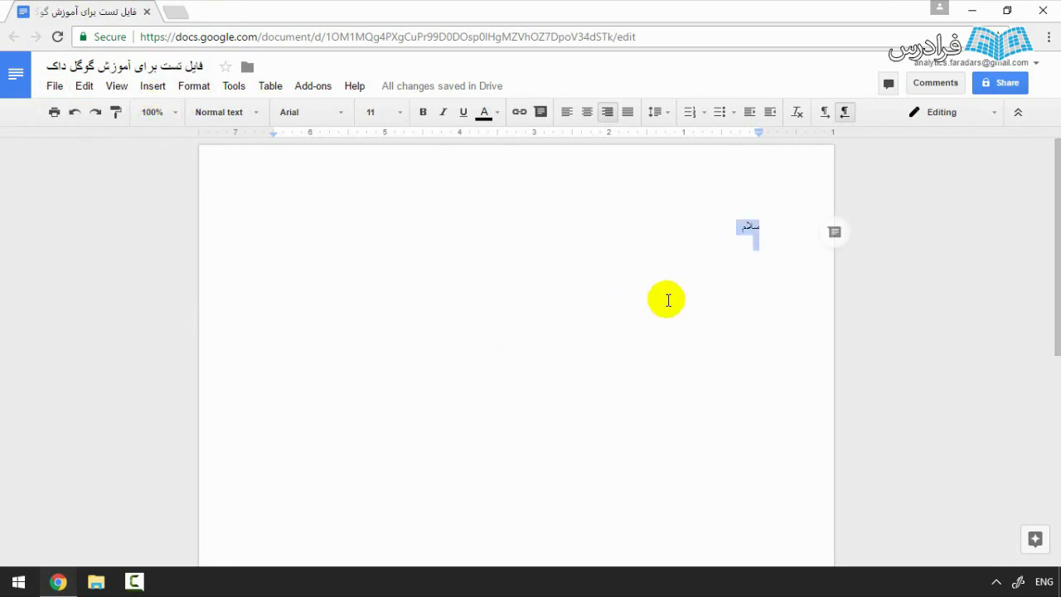
key(ctrl+Shift_L)
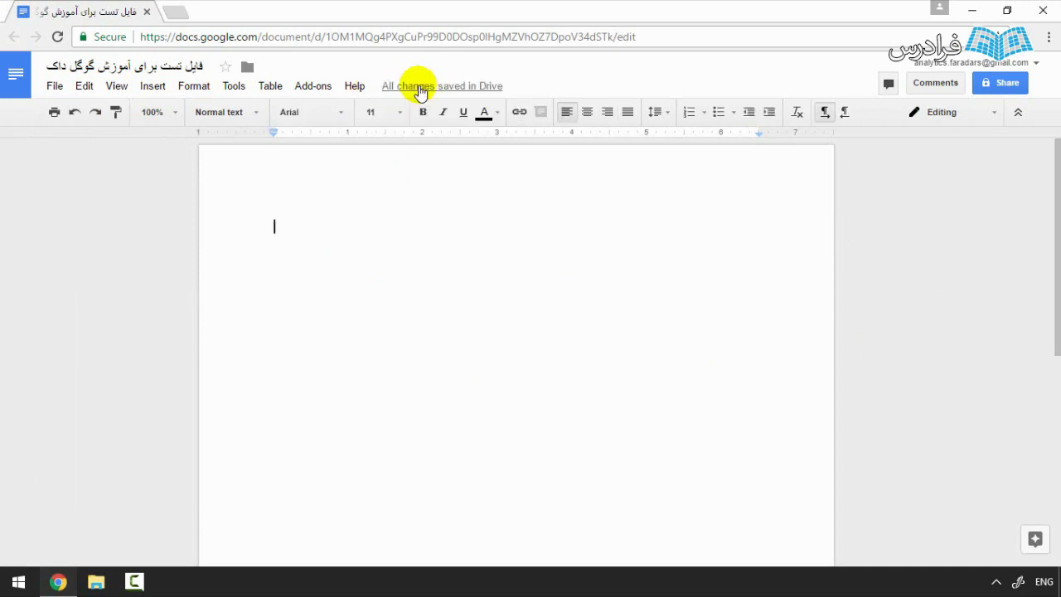
Look at the version history commands, view the document's version history, and return to the document.
click(54, 85)
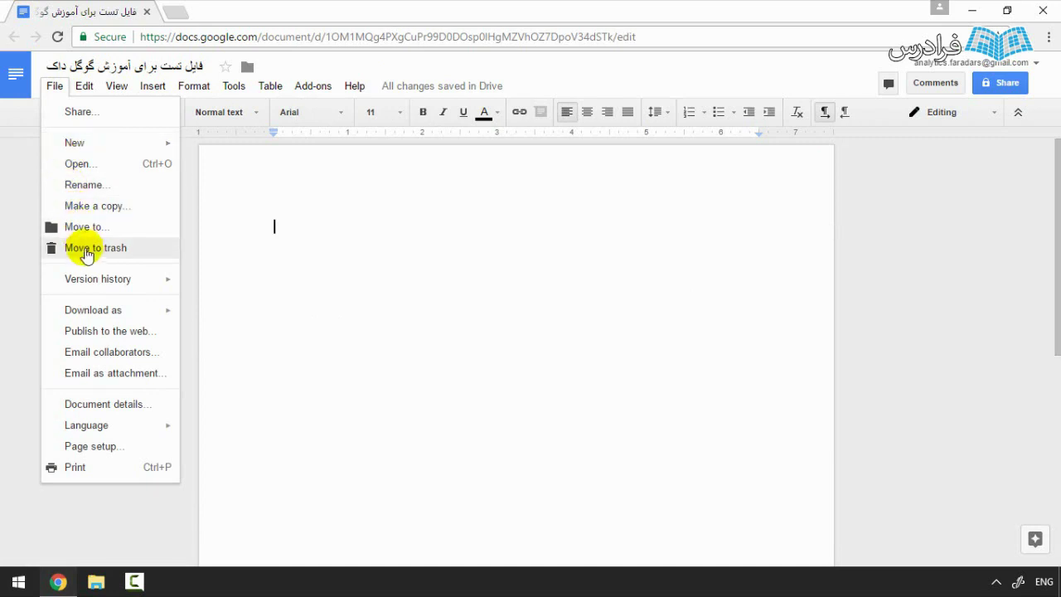
mouse_move(118, 288)
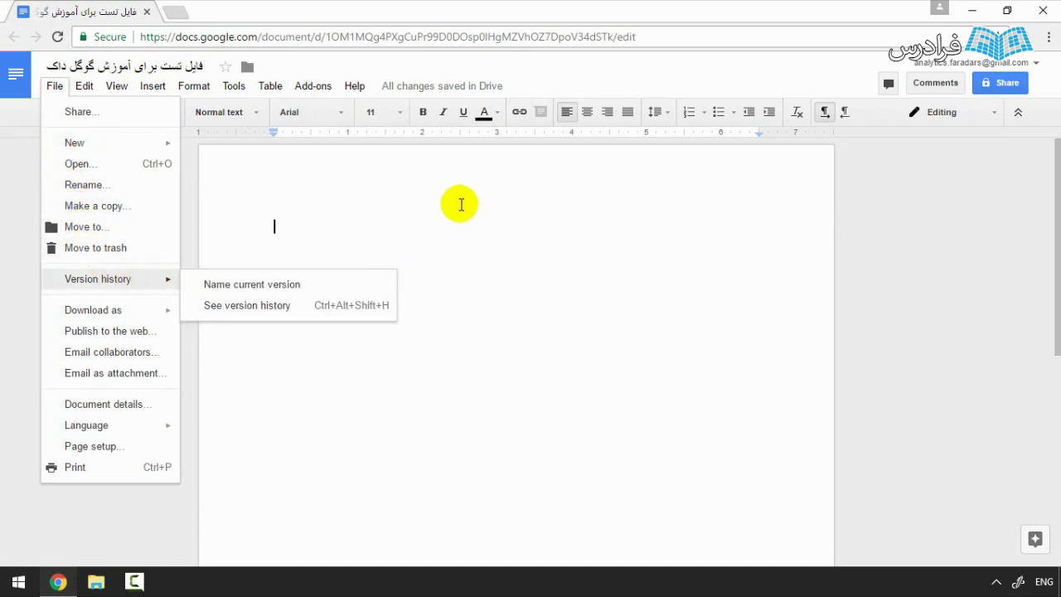
click(439, 87)
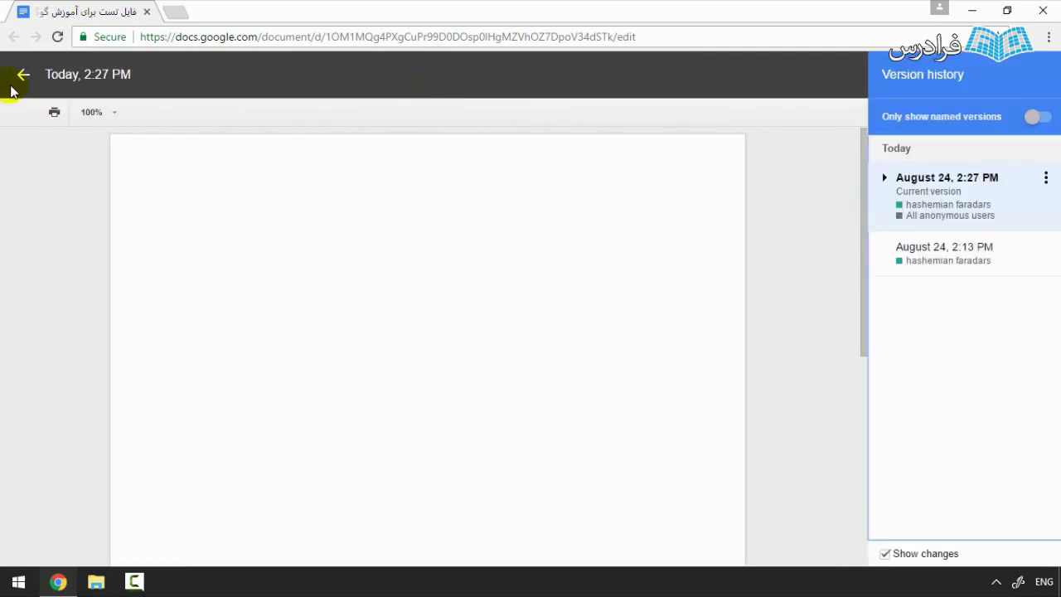
click(23, 74)
Reopen the version history and compare the August 24, 2:13 PM version with the current version.
click(53, 86)
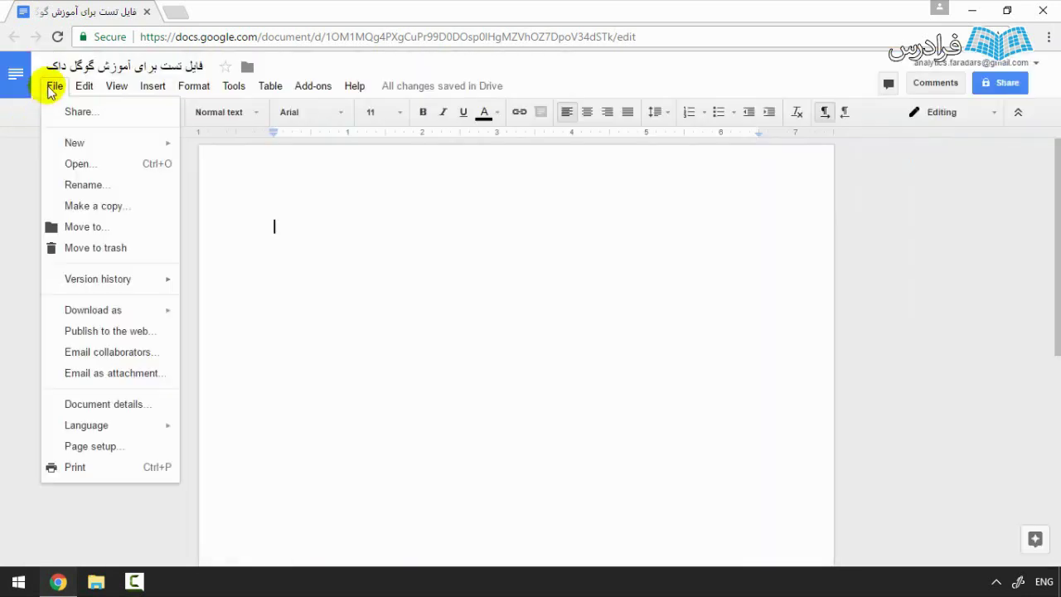
mouse_move(175, 278)
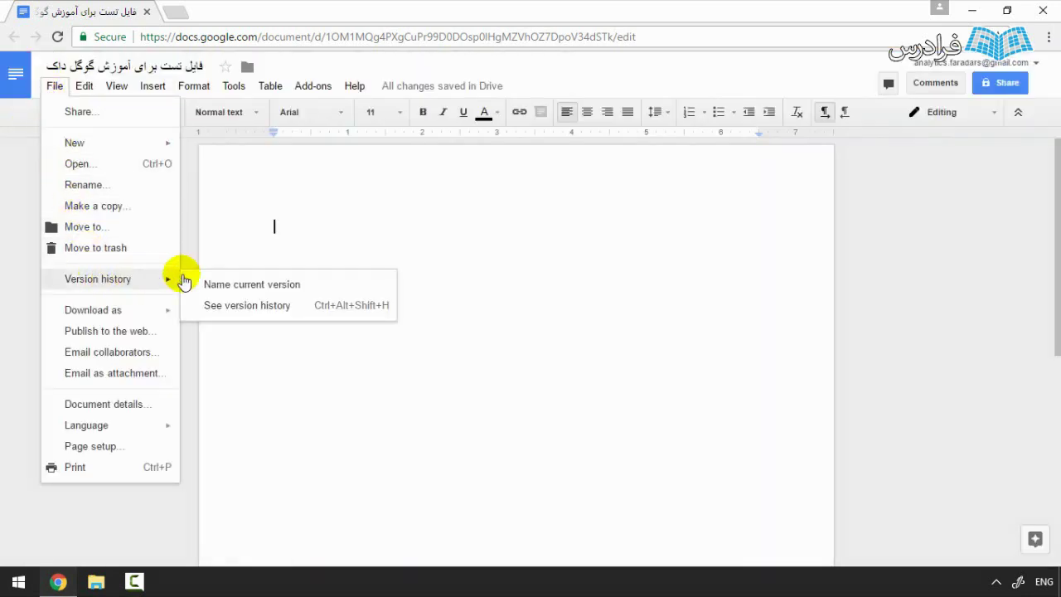
click(260, 305)
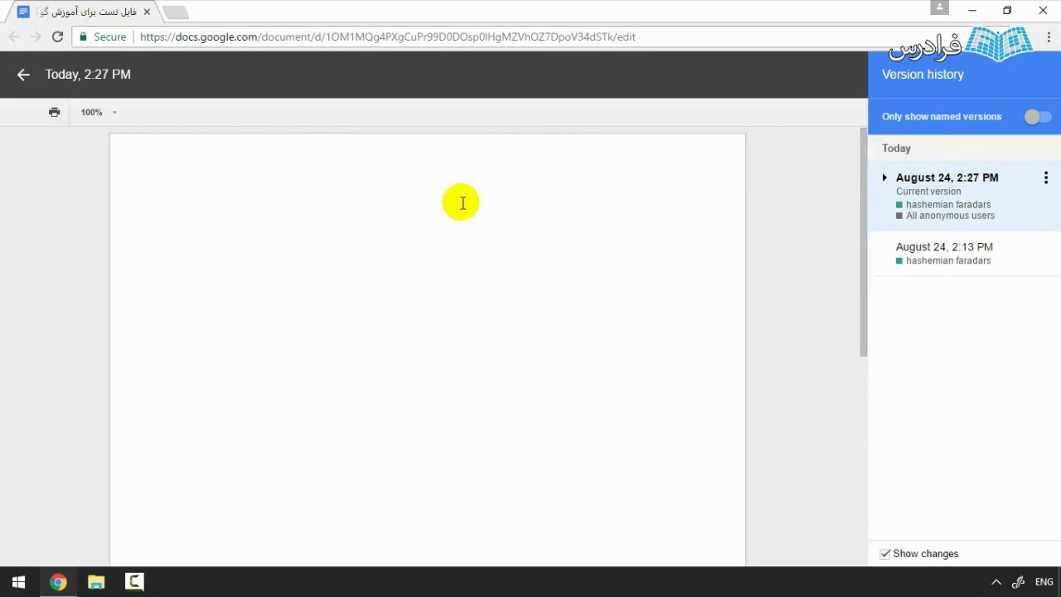
click(968, 254)
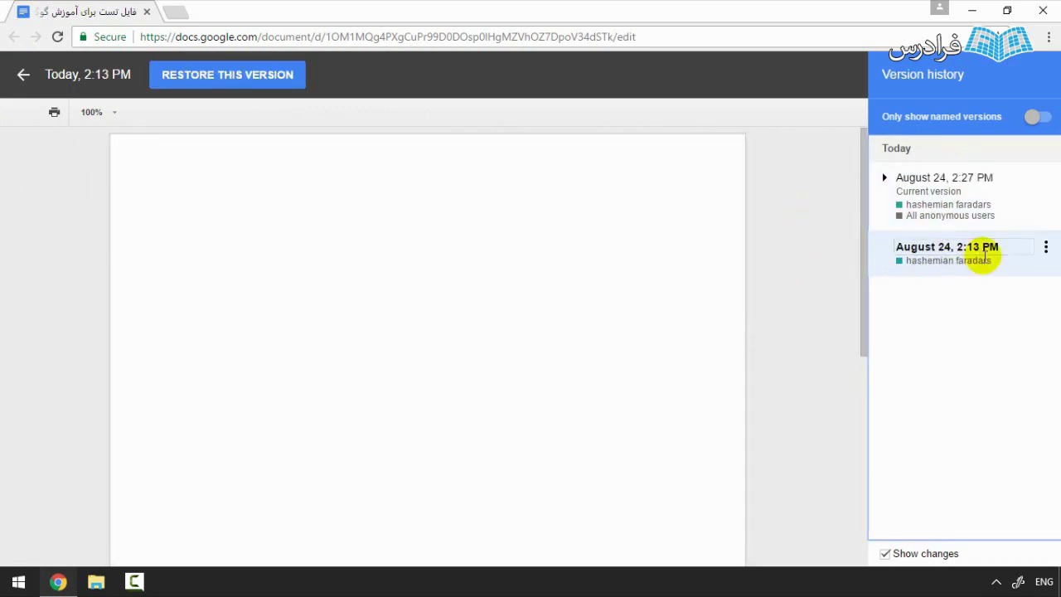
click(908, 248)
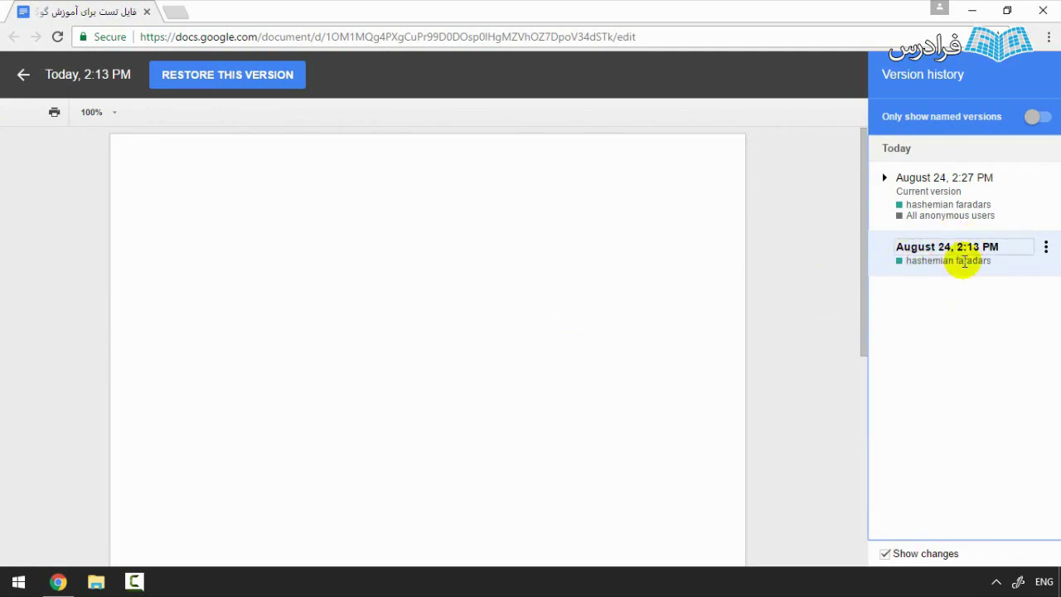
click(957, 222)
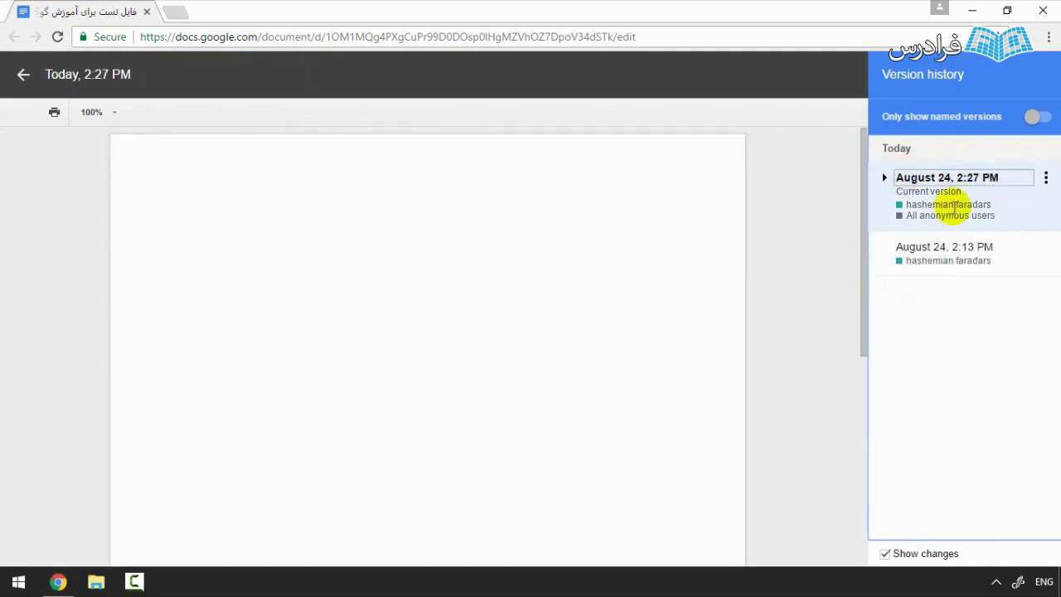
drag(909, 204, 942, 215)
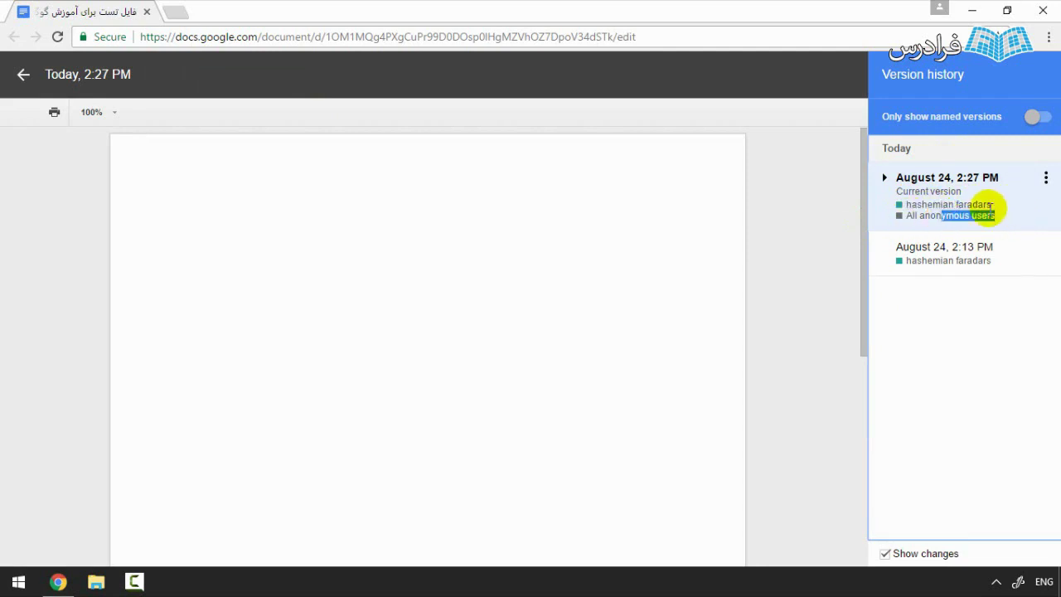
click(352, 204)
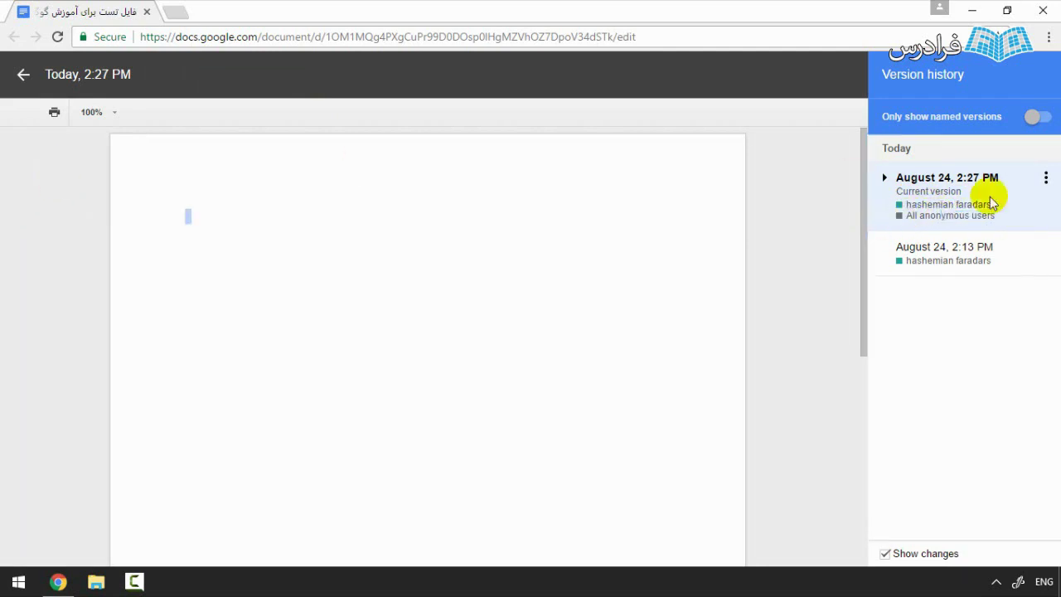
Expand the current version's detailed history and restore the August 24, 2:19 PM version edited by anonymous users.
click(966, 177)
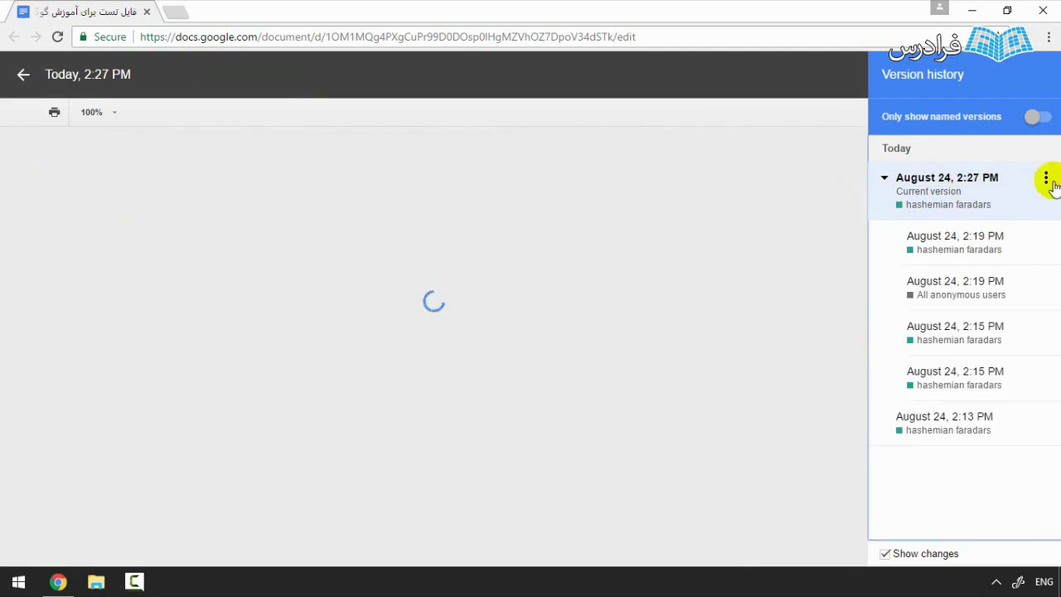
click(953, 328)
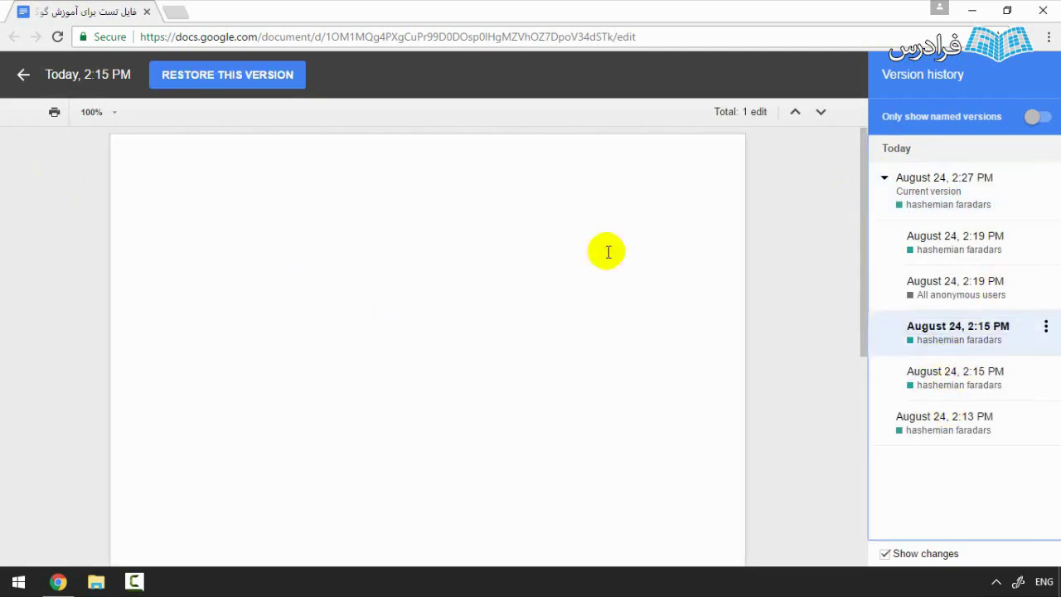
click(965, 288)
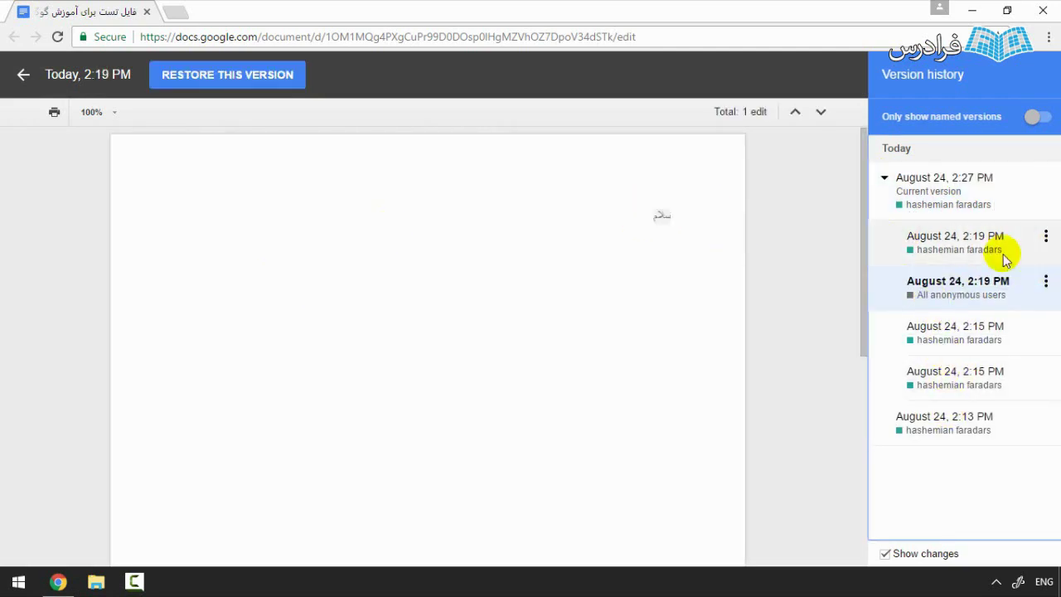
click(208, 76)
click(361, 337)
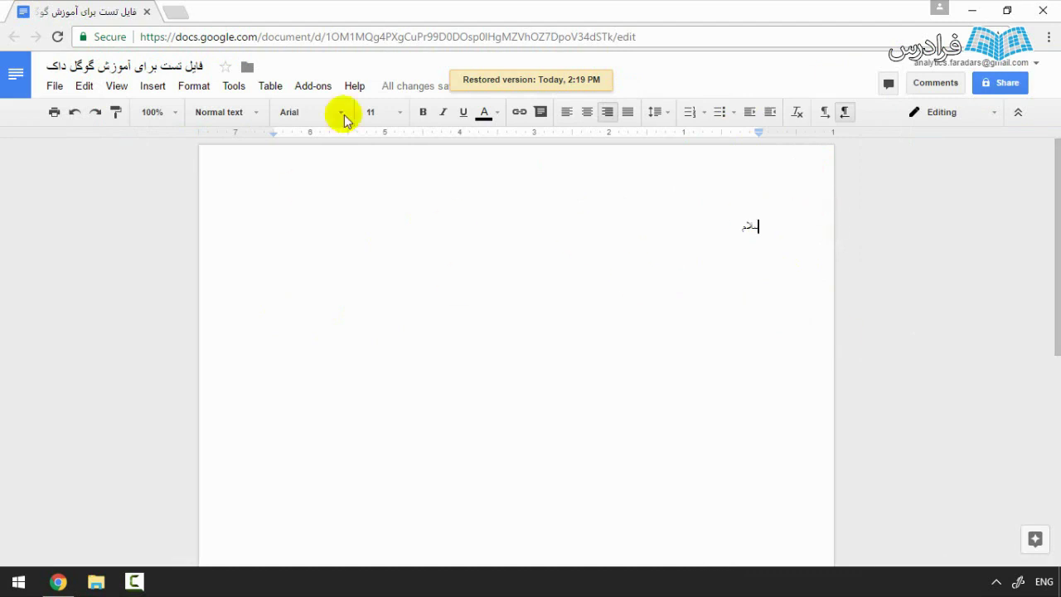
key(ctrl+a)
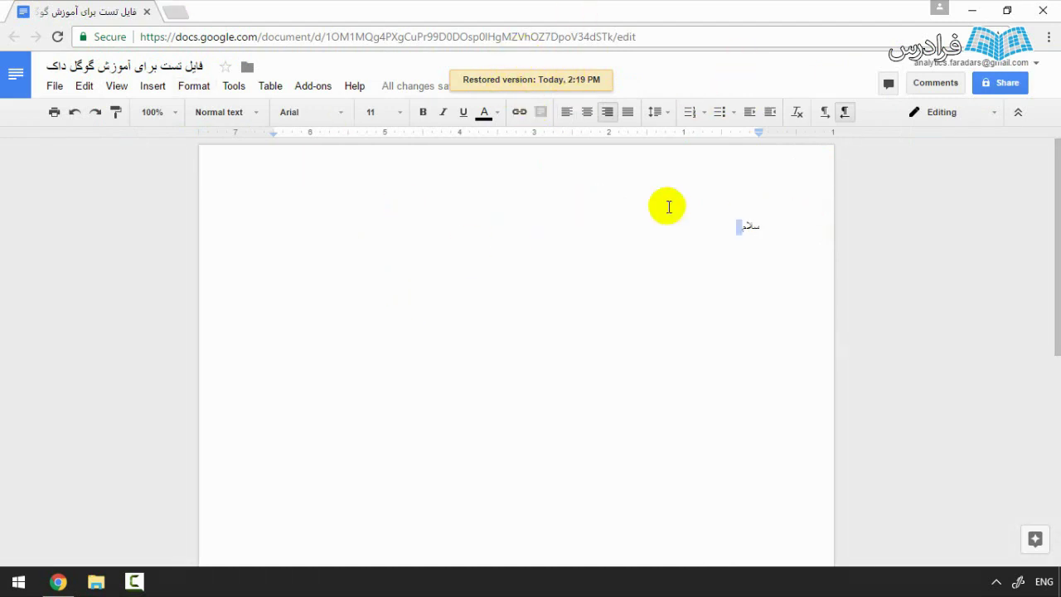
click(527, 238)
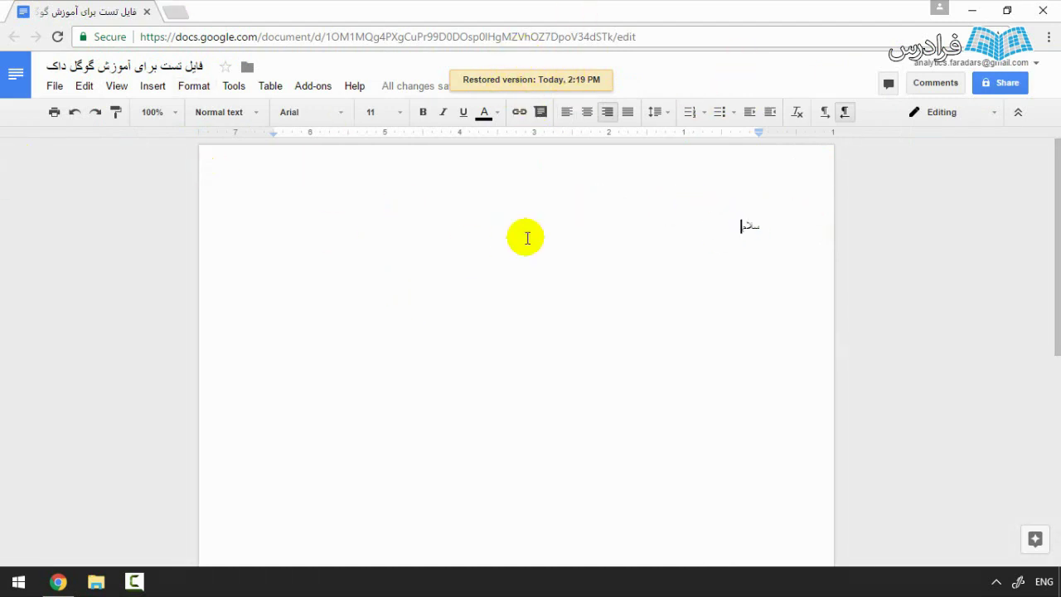
Download the document as a PDF, open the downloaded file to check it, and close its tab.
click(54, 86)
mouse_move(126, 313)
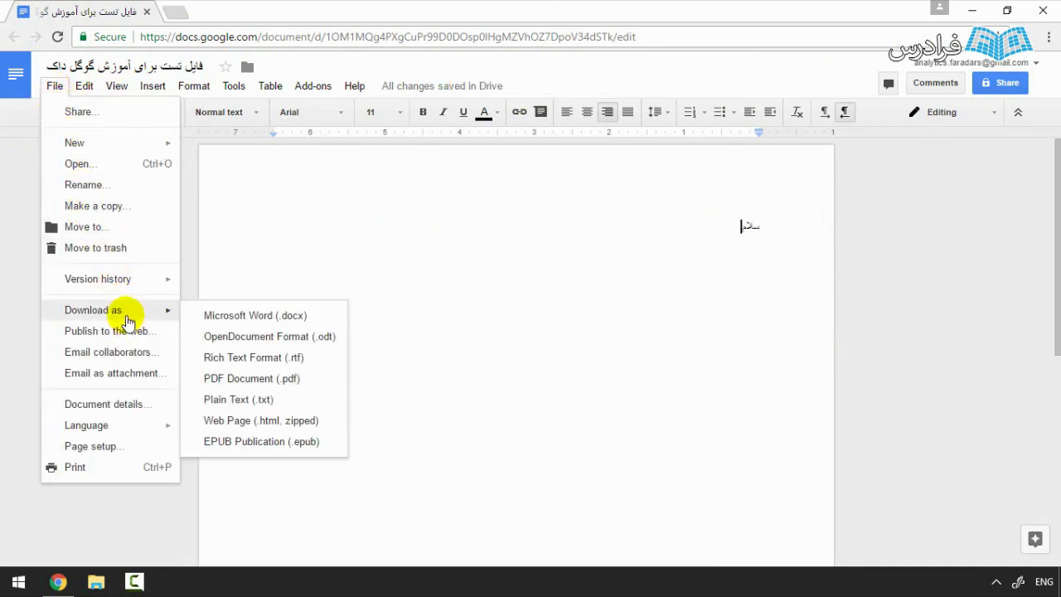
click(544, 305)
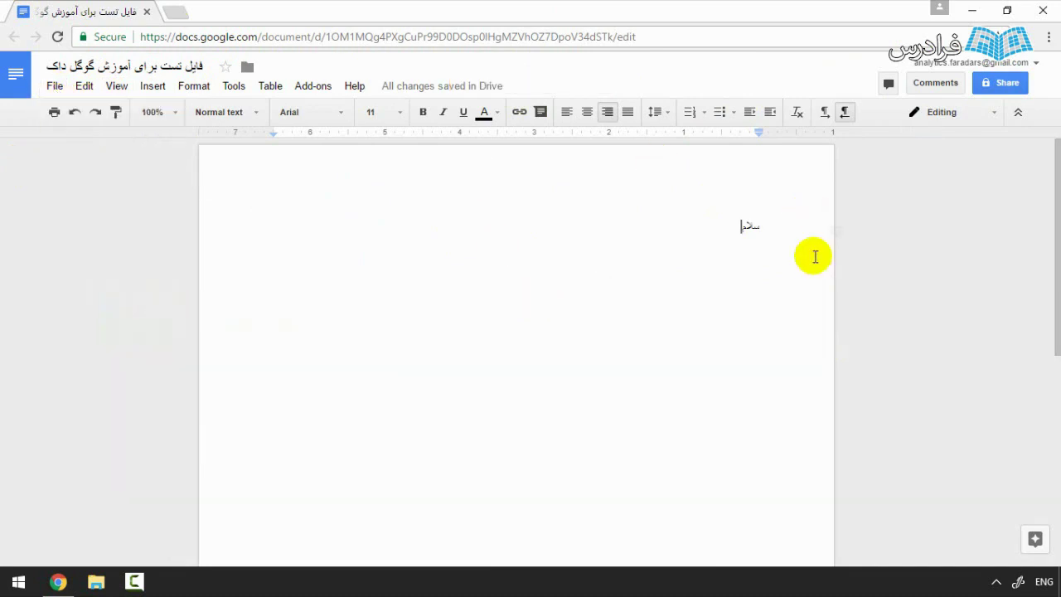
click(53, 87)
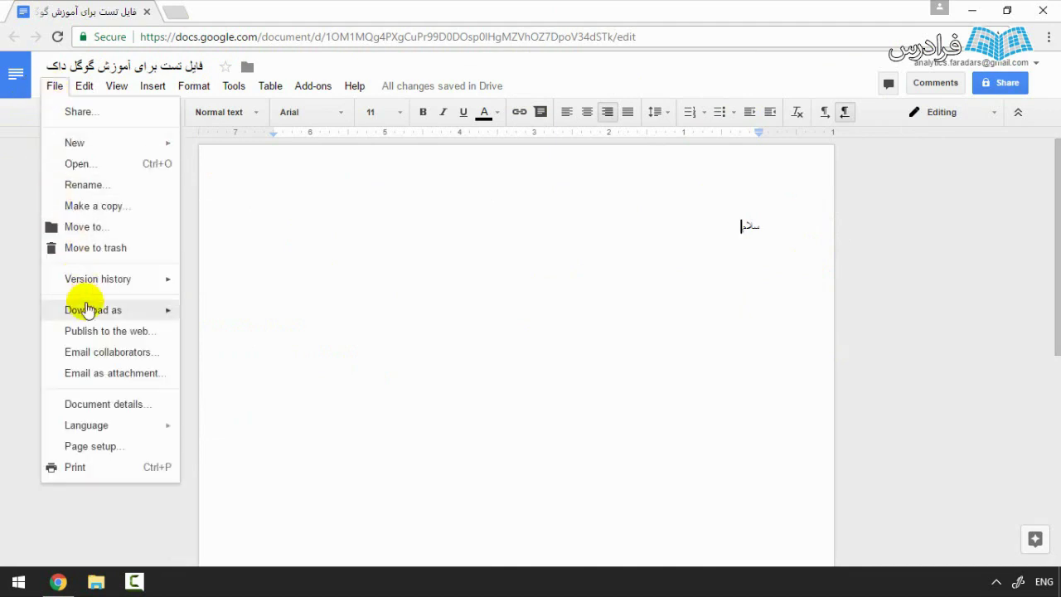
mouse_move(97, 319)
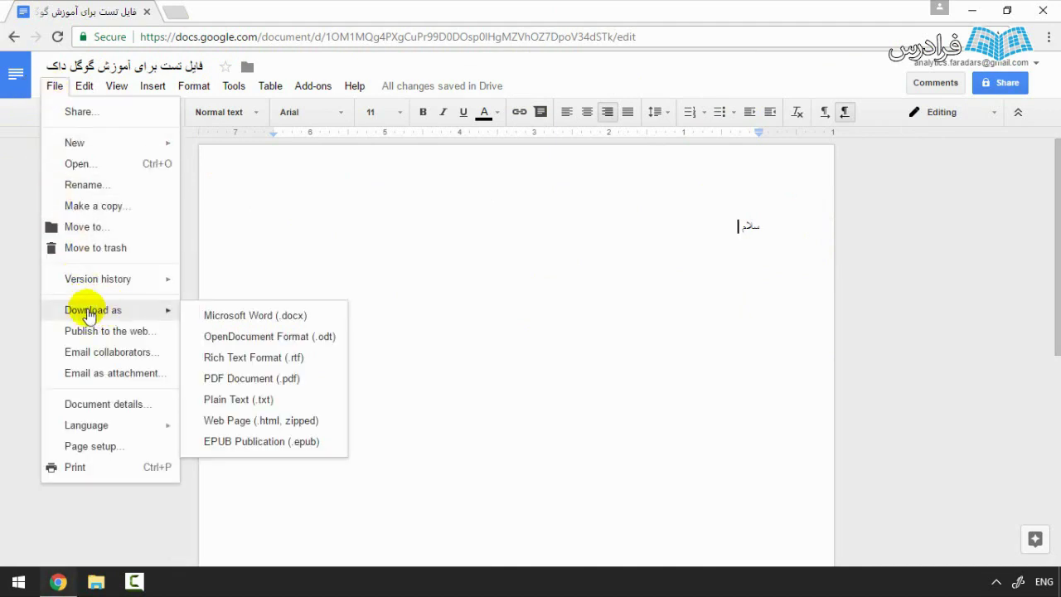
click(255, 380)
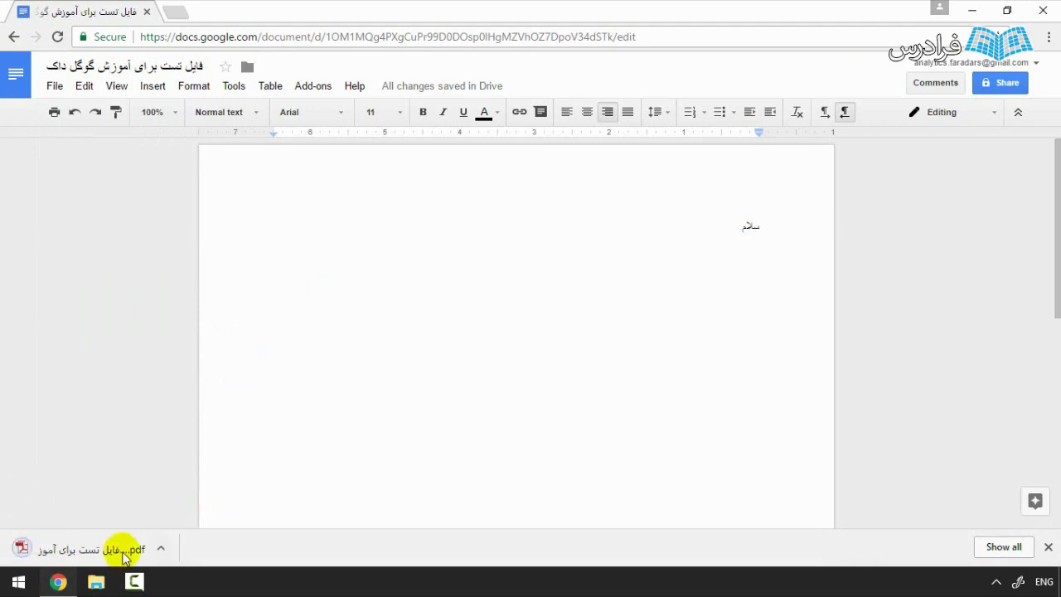
click(107, 551)
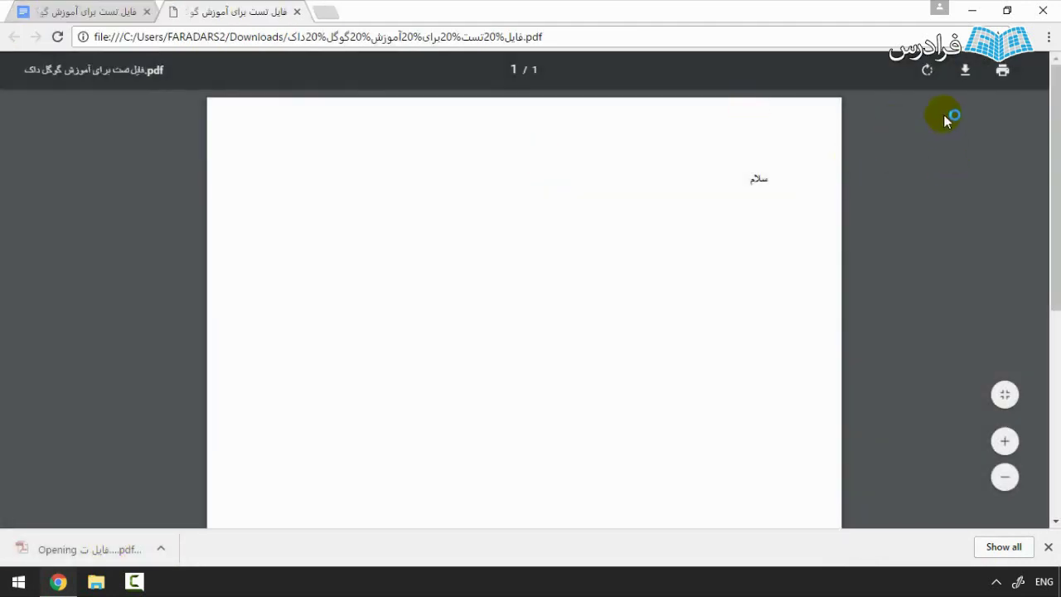
key(ctrl+w)
Start publishing the document to the web as a link, cancel the confirmation, and view the Embed option.
click(54, 87)
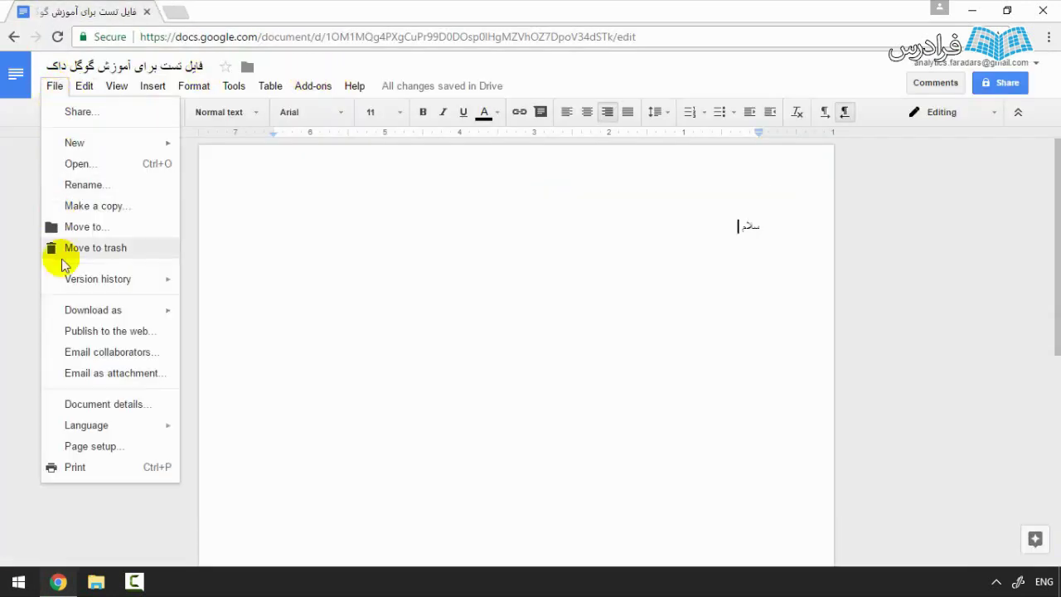
click(81, 332)
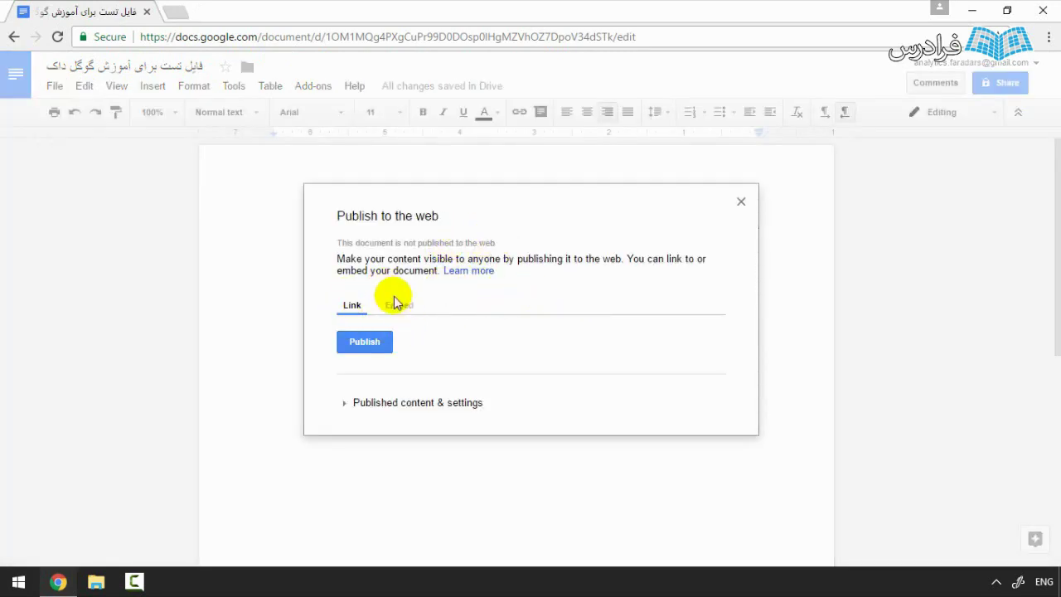
click(364, 343)
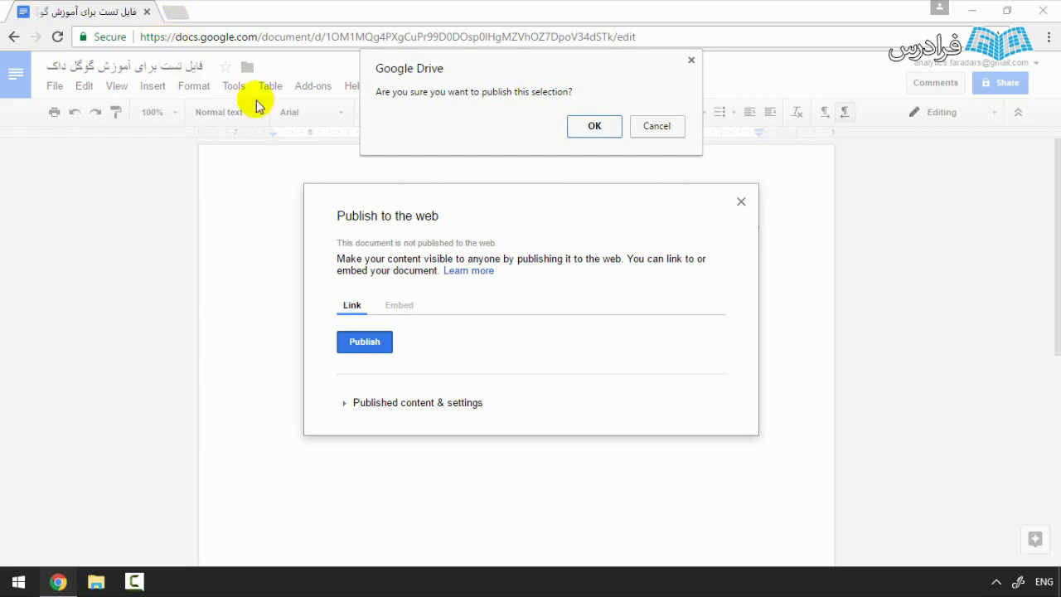
click(632, 137)
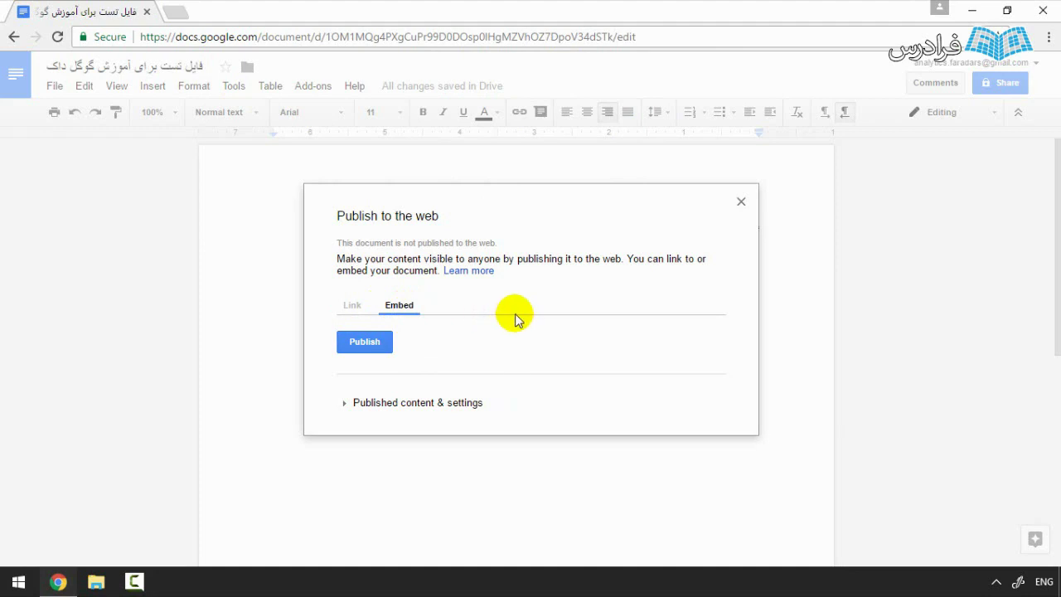
Expand the published content settings, start publishing from there, cancel the confirmation, and close the publishing dialog.
click(428, 403)
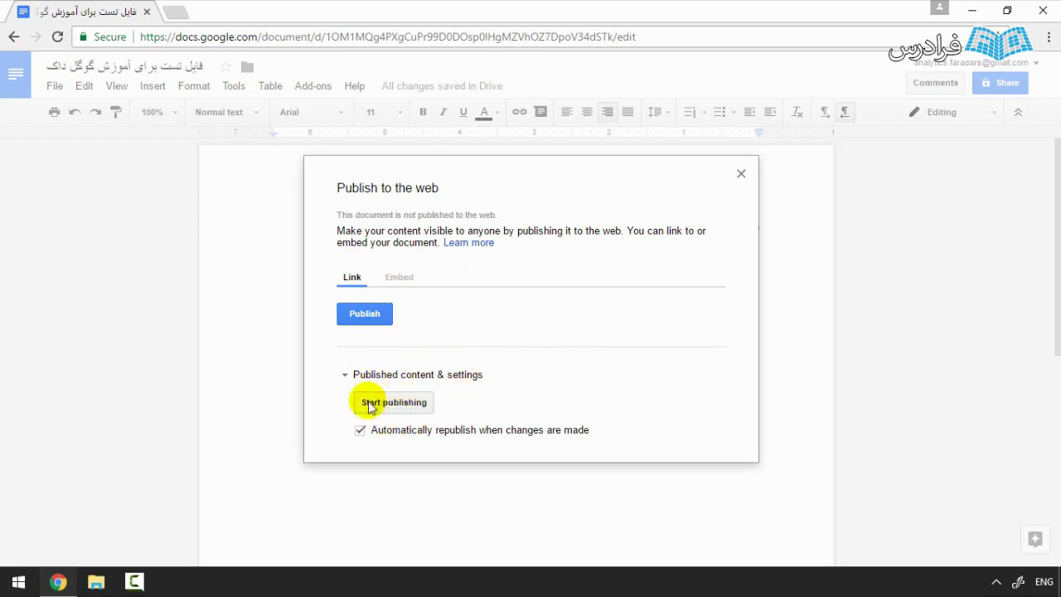
click(397, 403)
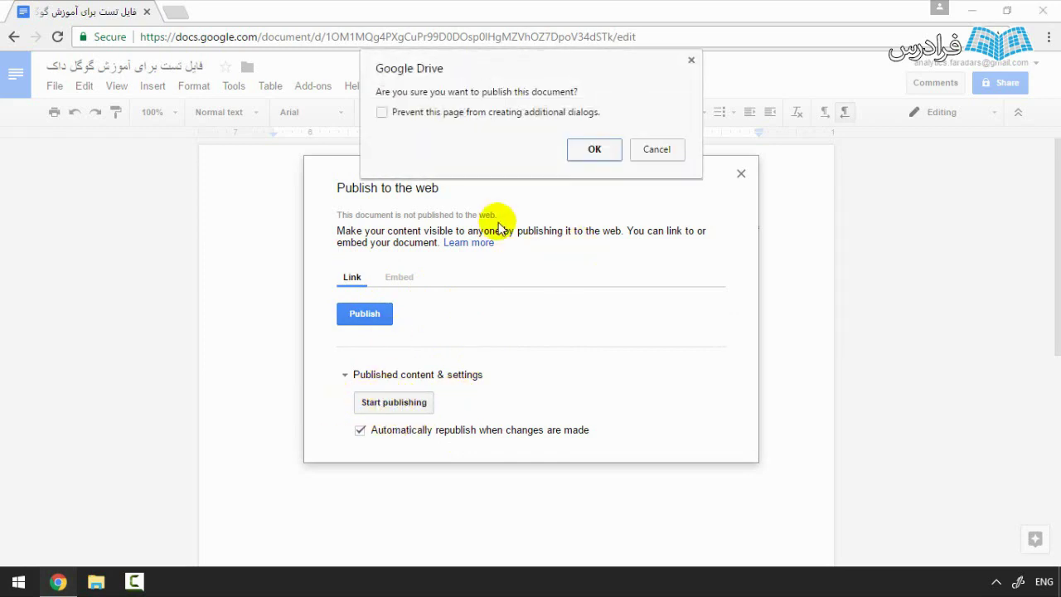
click(652, 147)
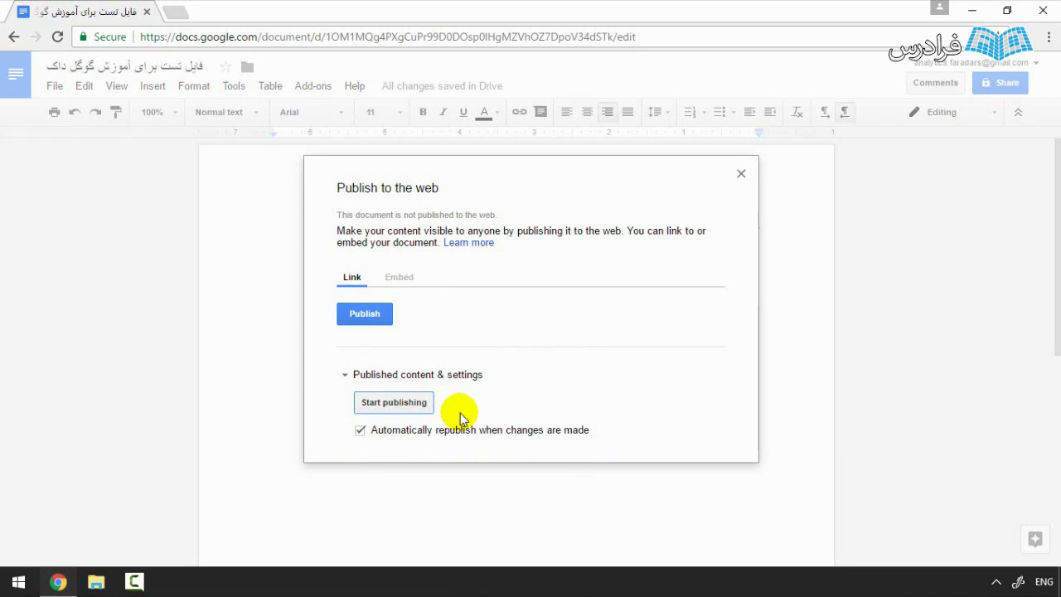
click(741, 172)
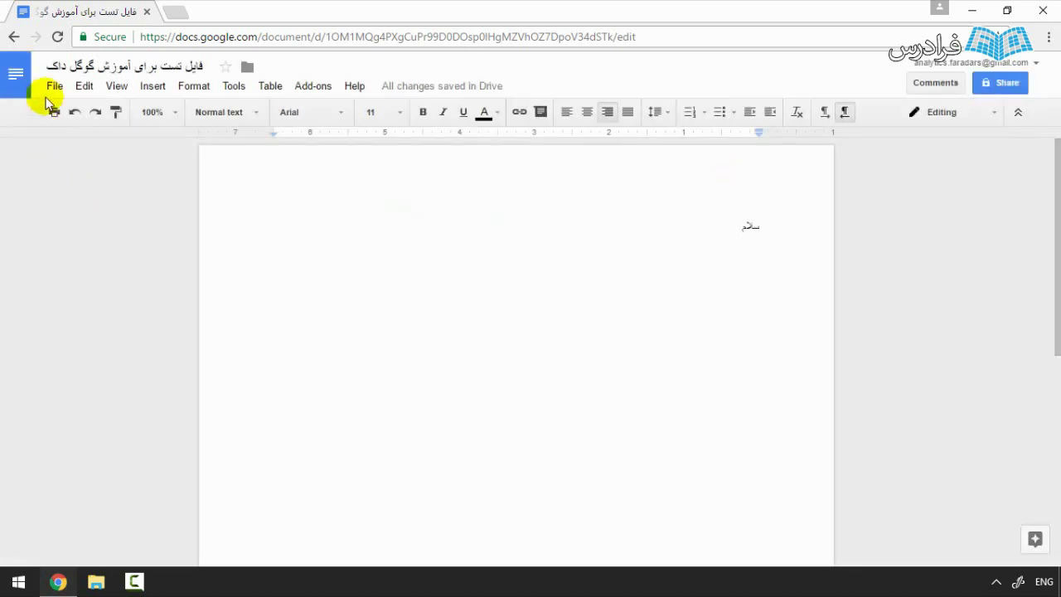
Start emailing the collaborators, view the advanced sharing settings, cancel the invitation, and close the settings.
click(54, 86)
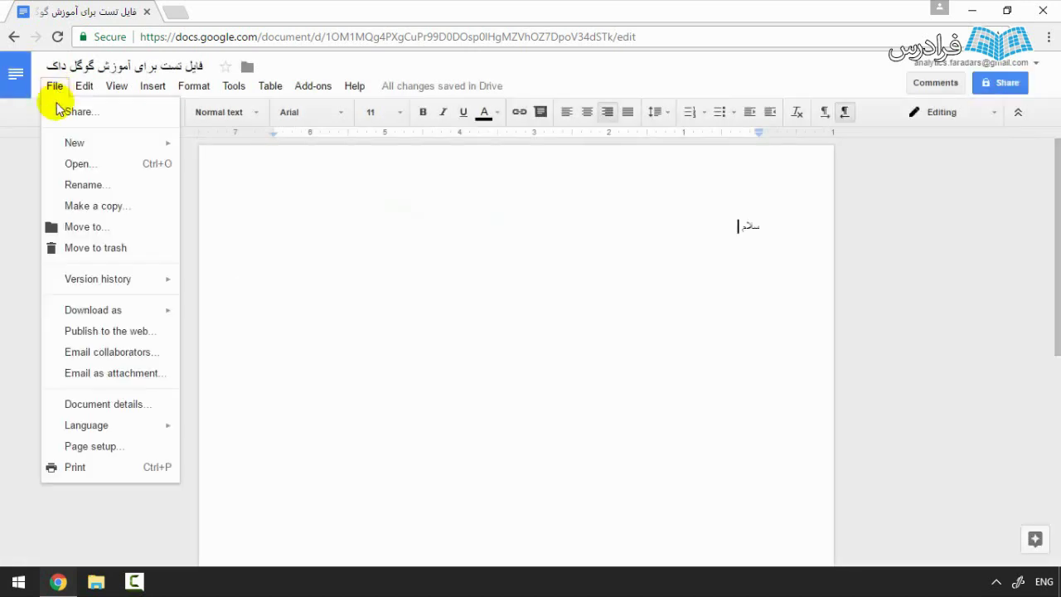
click(115, 354)
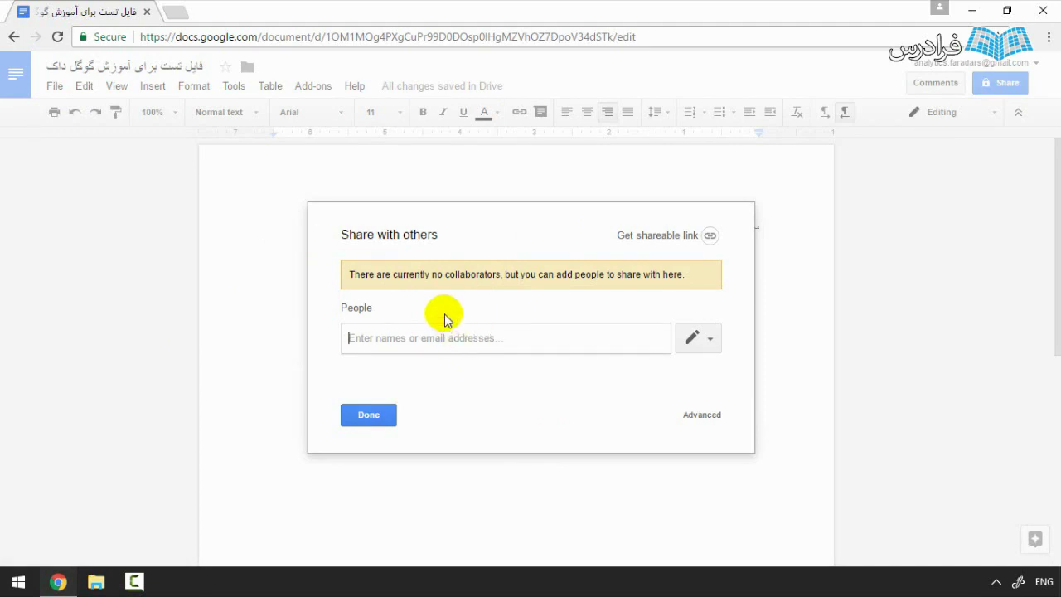
click(711, 414)
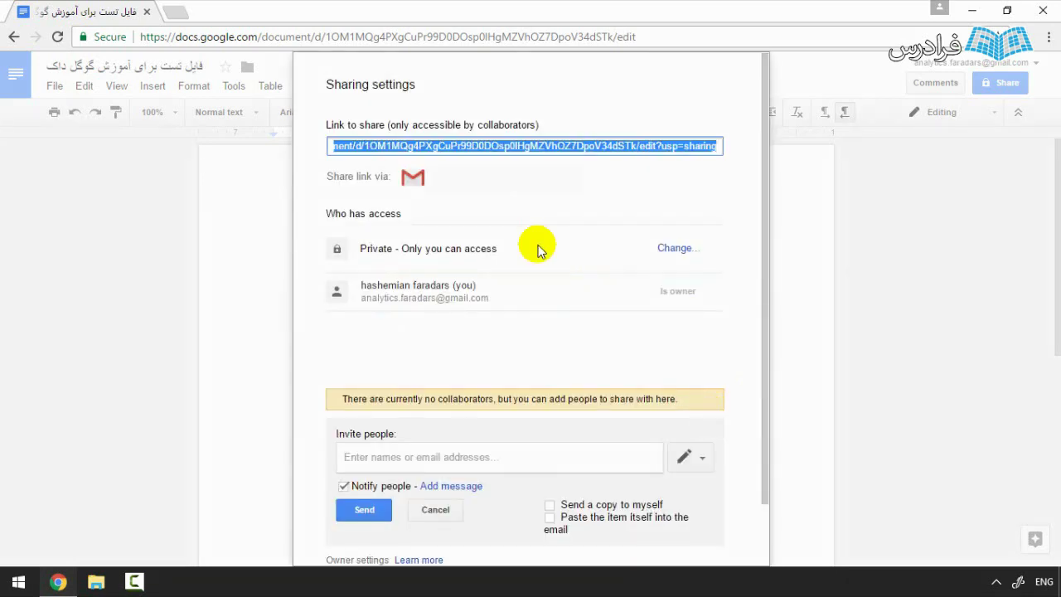
click(435, 512)
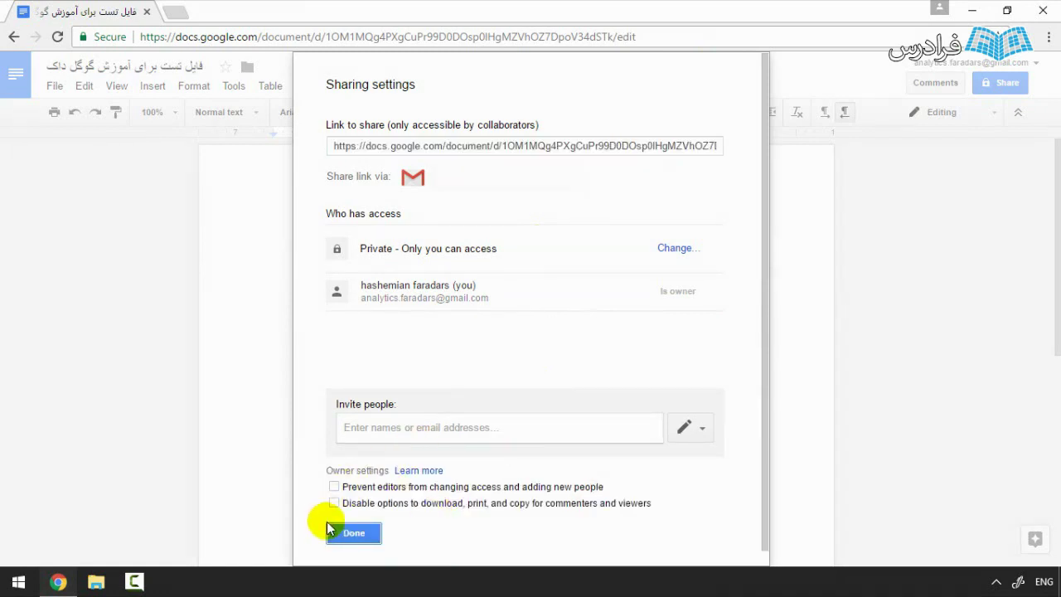
click(354, 532)
Send the document as an email attachment in PDF format to the recipient's email address.
click(55, 84)
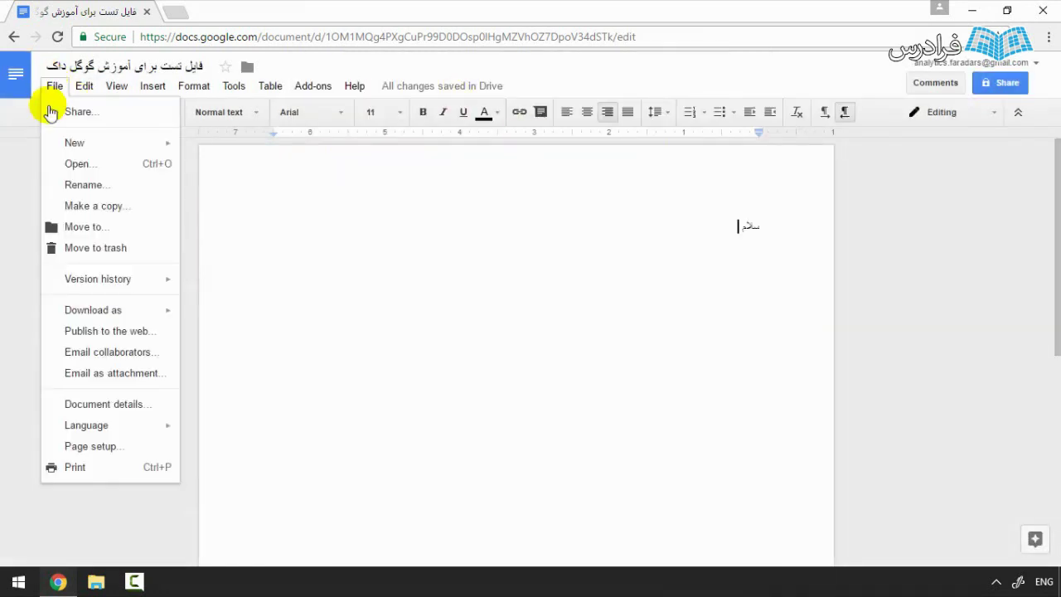
click(107, 375)
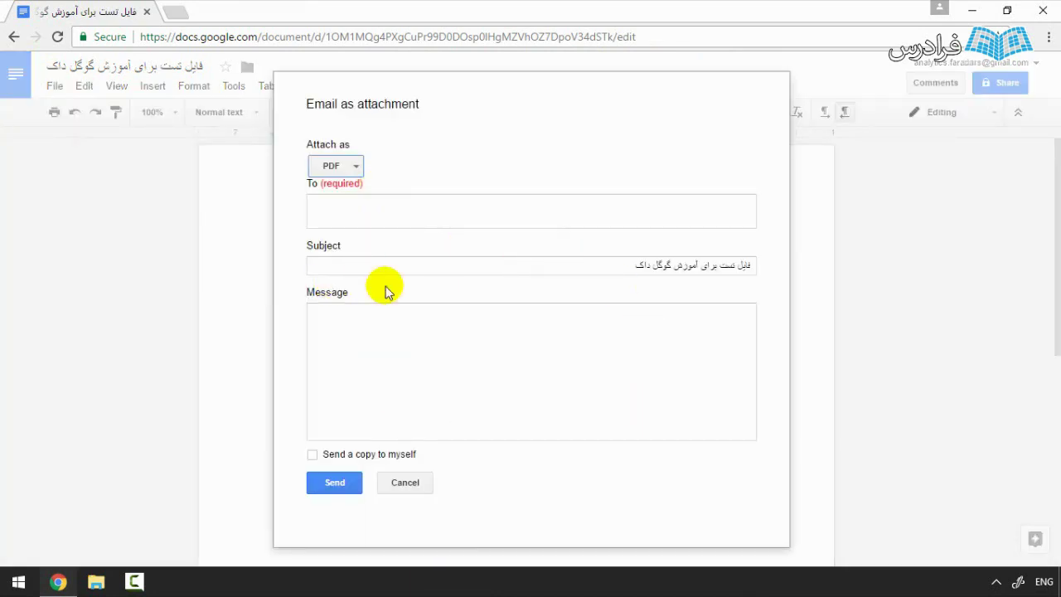
click(462, 206)
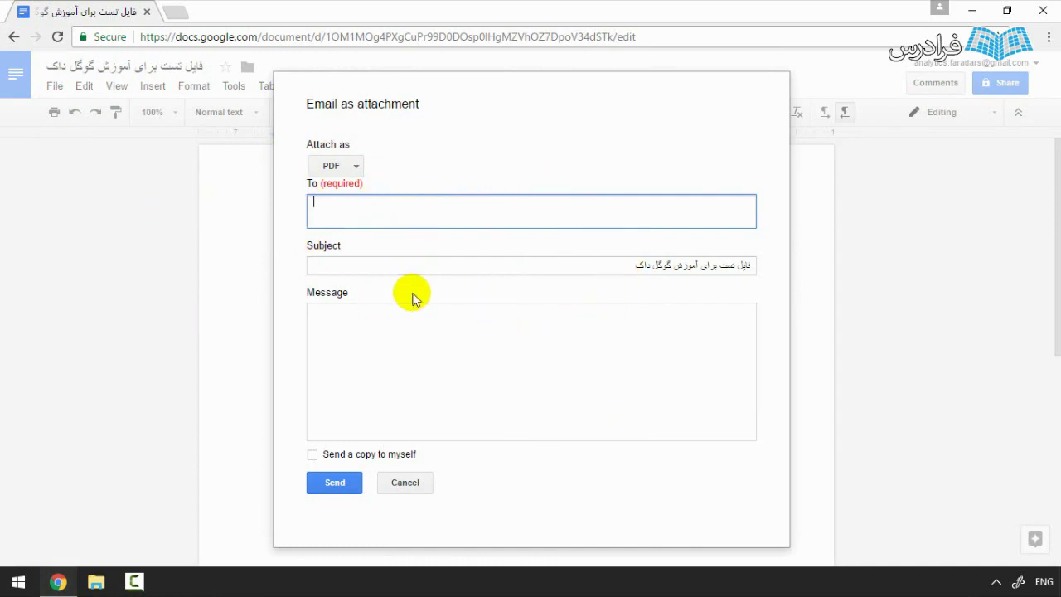
click(343, 165)
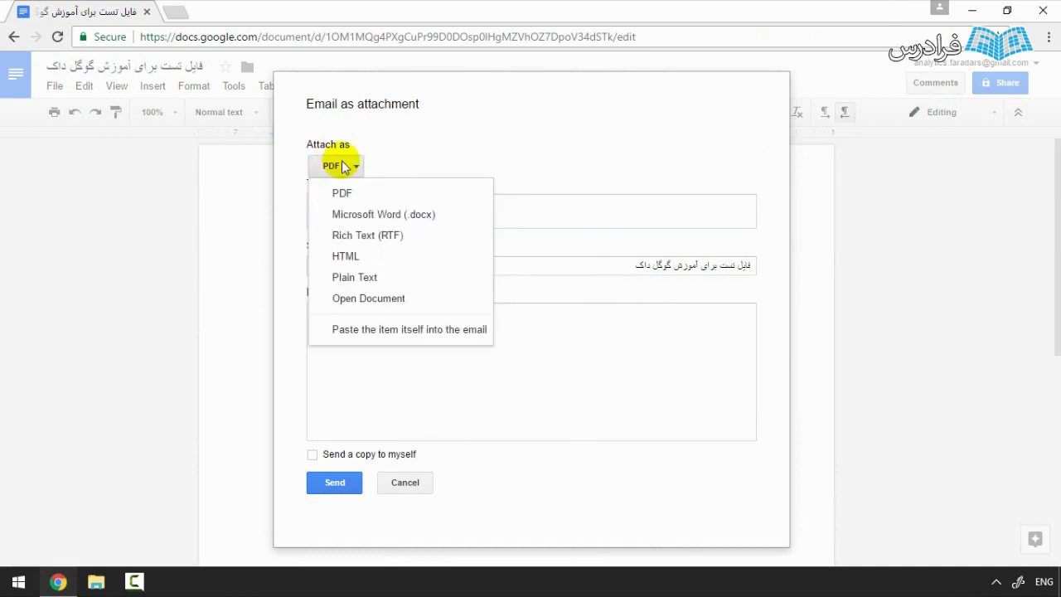
click(356, 277)
click(351, 166)
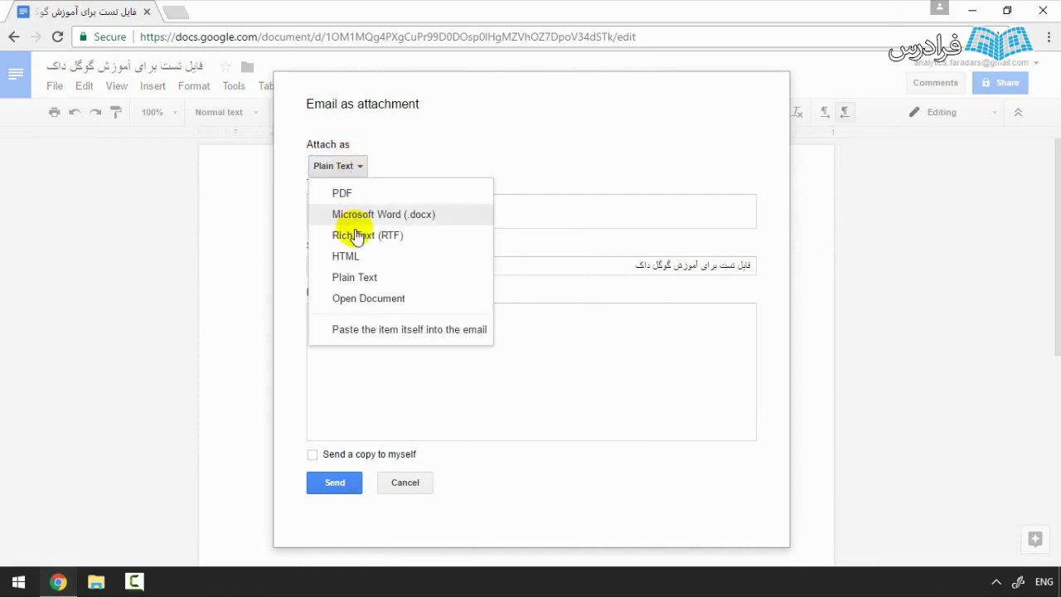
click(348, 195)
click(352, 213)
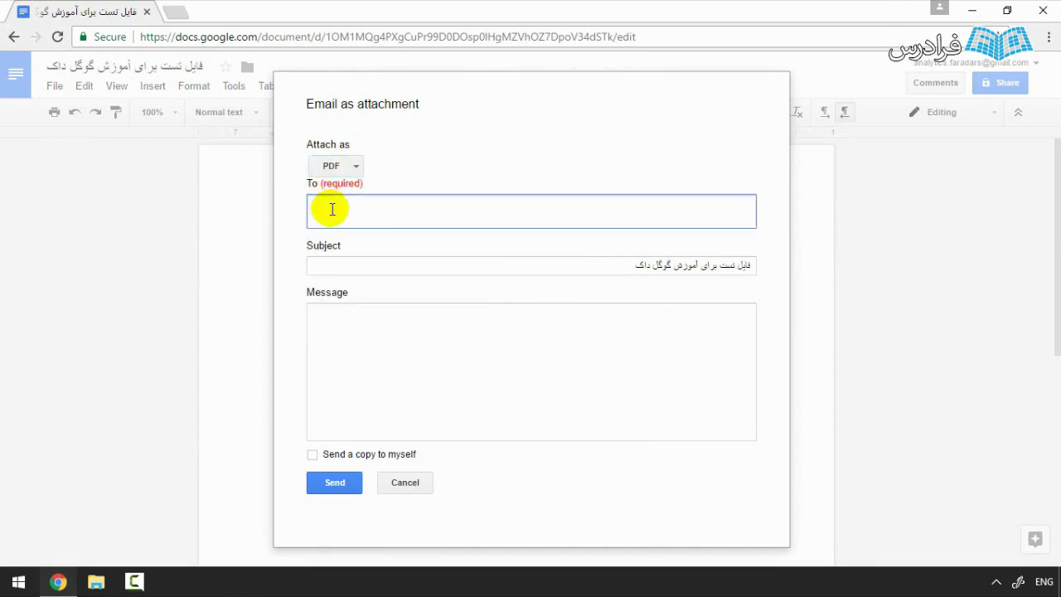
click(338, 485)
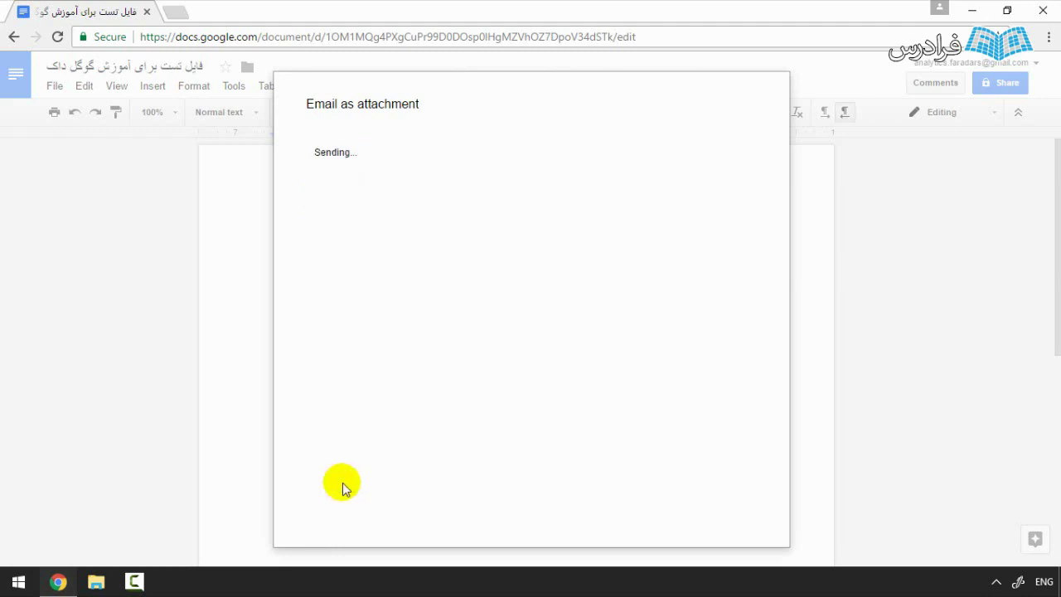
Open mail.google.com in a new tab and compare the received email's PDF attachment with the original document.
click(176, 16)
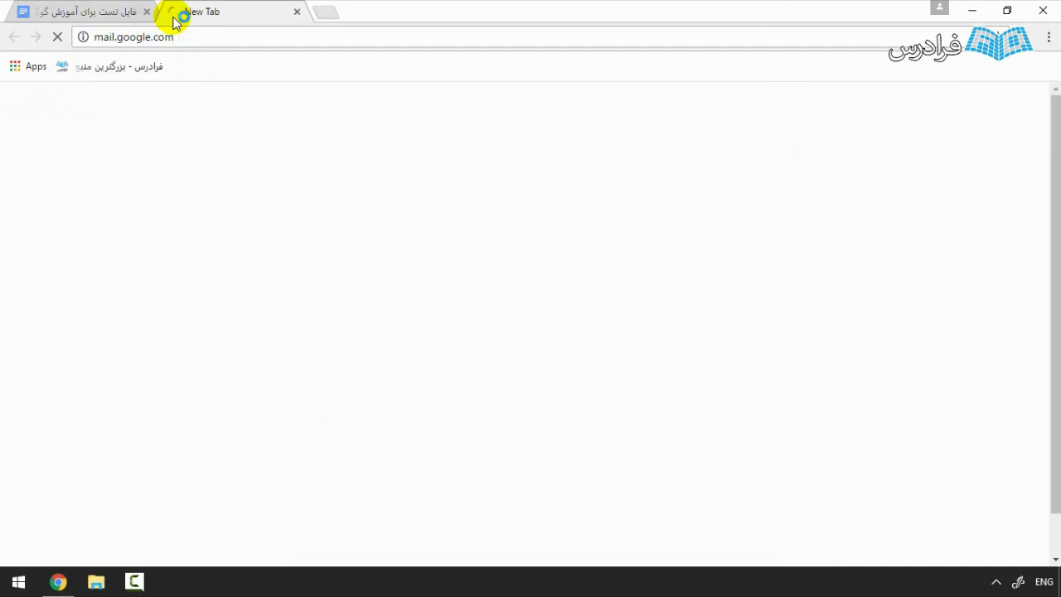
click(426, 196)
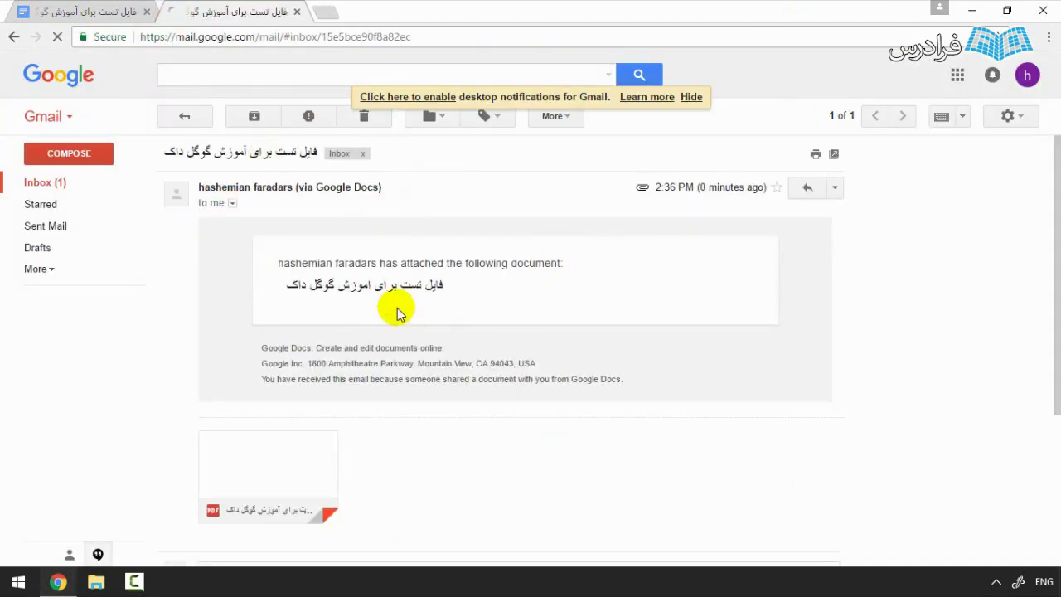
click(251, 441)
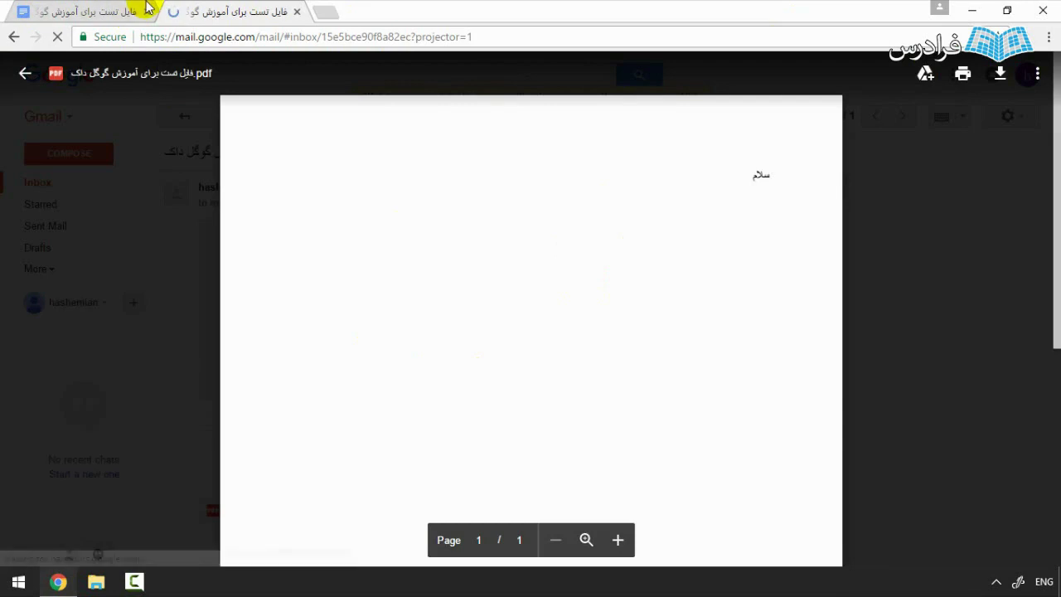
click(137, 10)
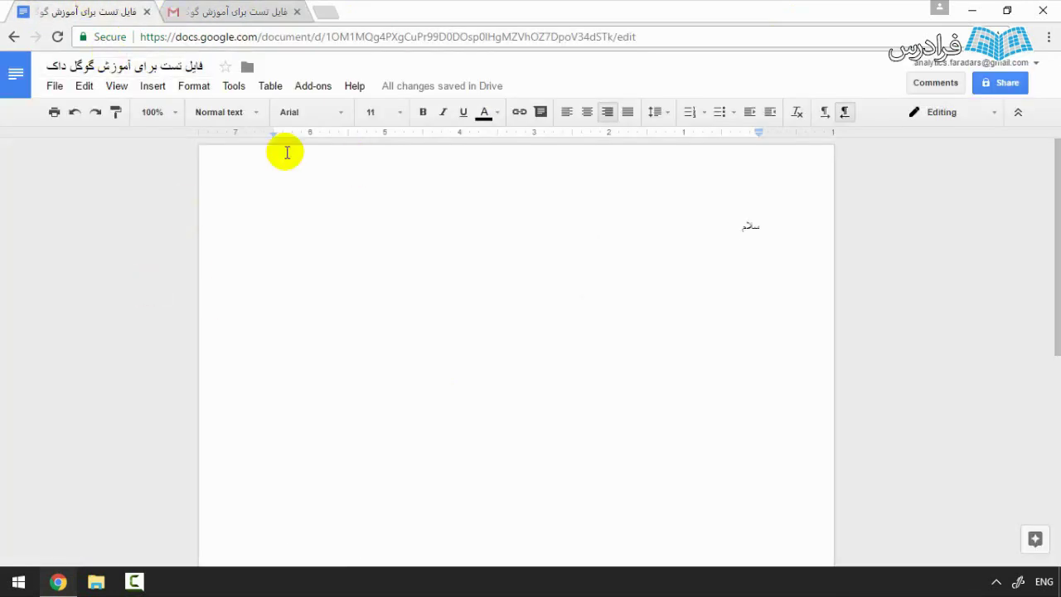
click(249, 12)
Close the attachment preview, delete the received email, and close the Gmail tab.
click(918, 237)
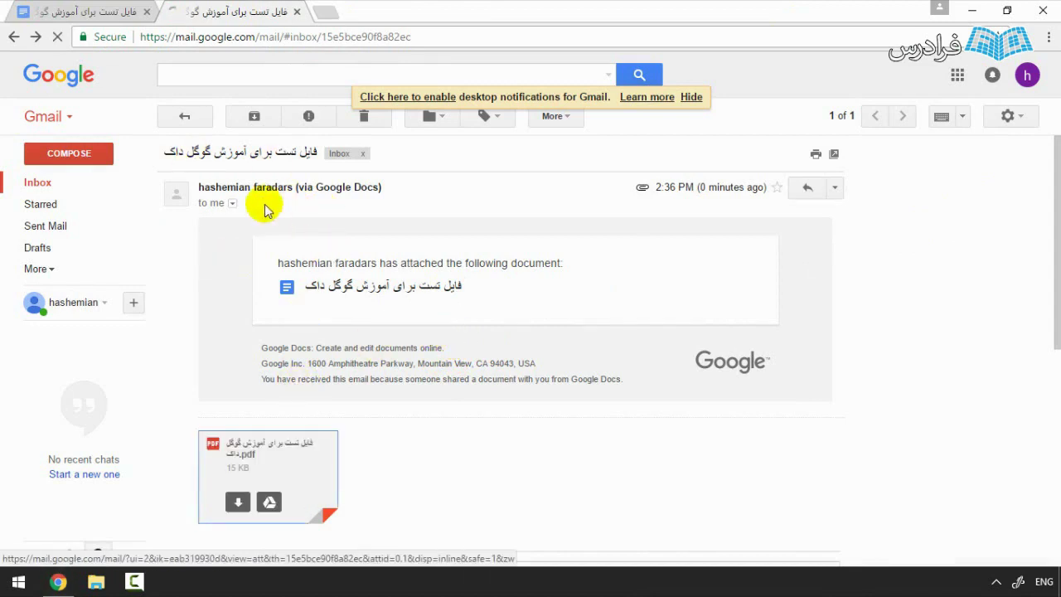
click(364, 116)
middle_click(249, 11)
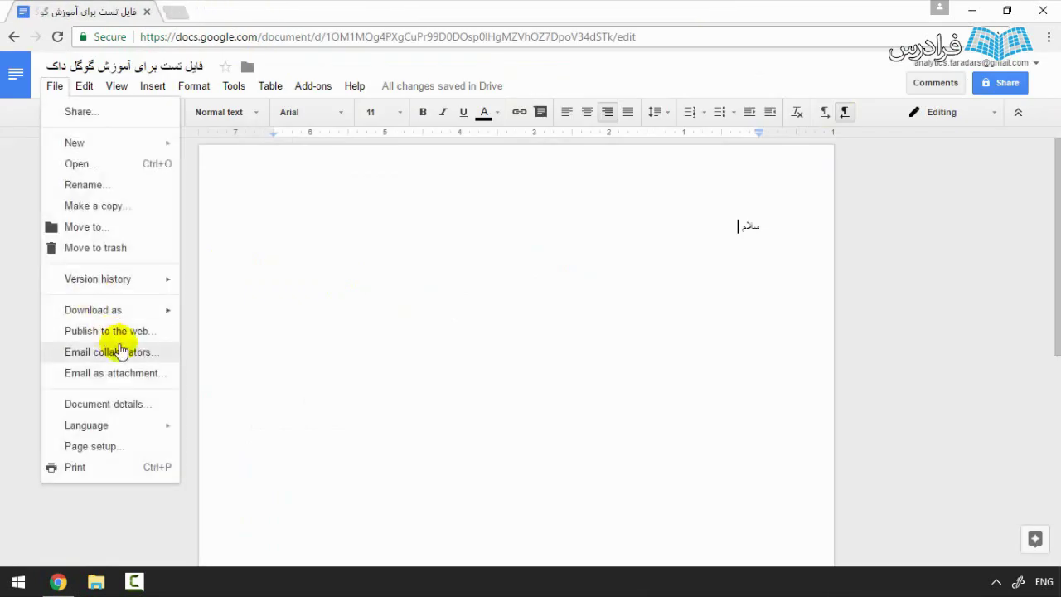
View the document details and browse the list of available document languages.
click(121, 406)
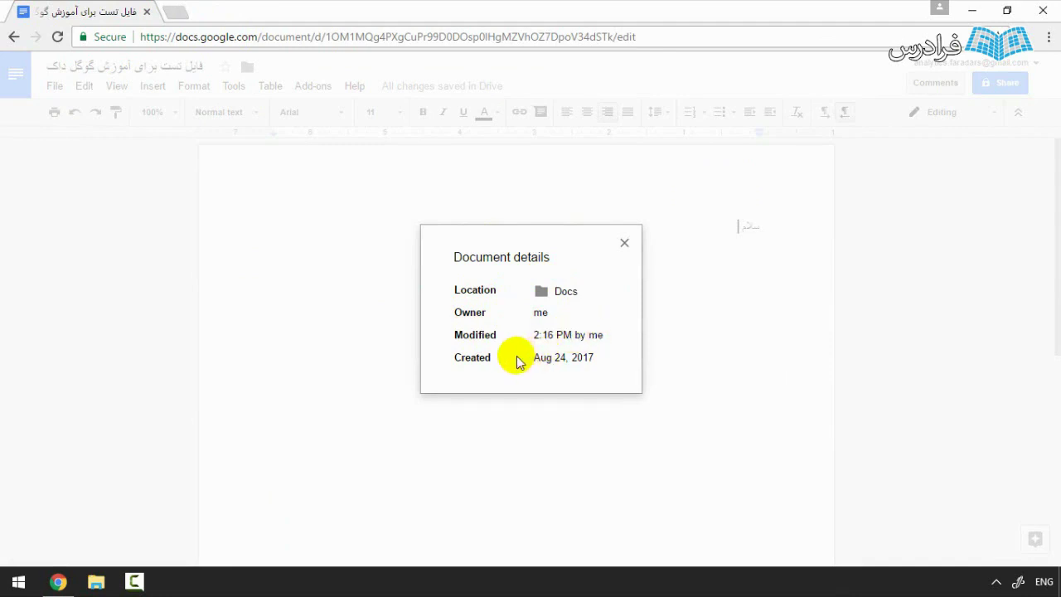
click(624, 242)
click(55, 85)
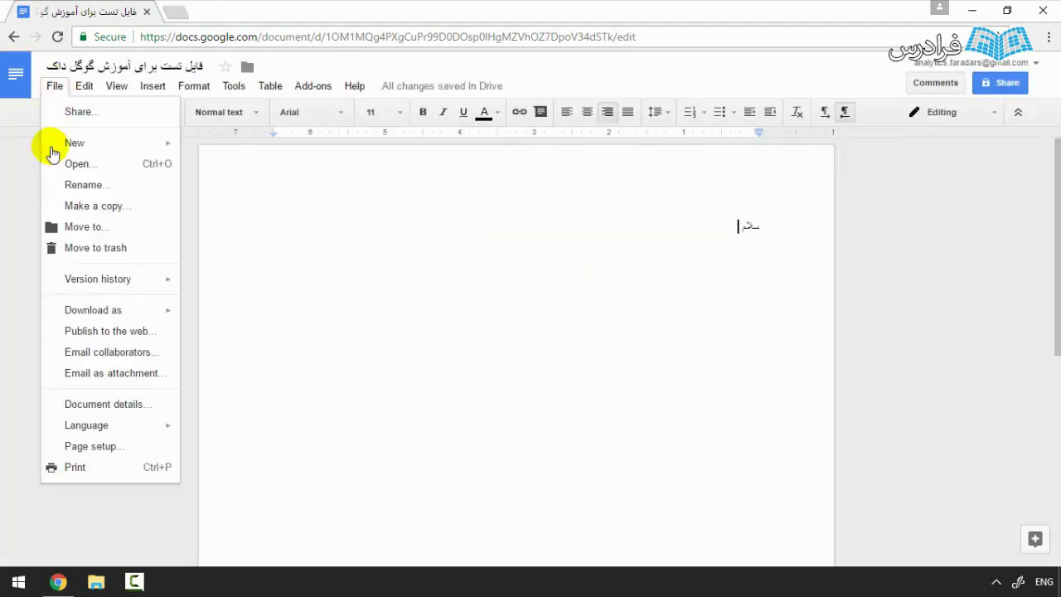
mouse_move(86, 424)
scroll(267, 286, down, 7)
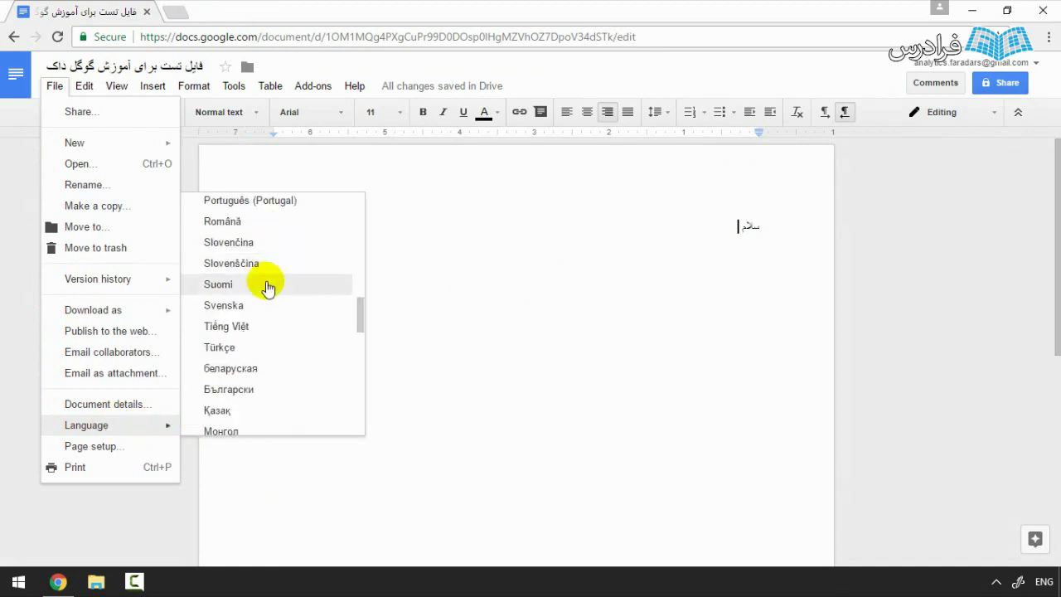
scroll(265, 281, down, 2)
scroll(257, 290, up, 8)
scroll(255, 281, down, 5)
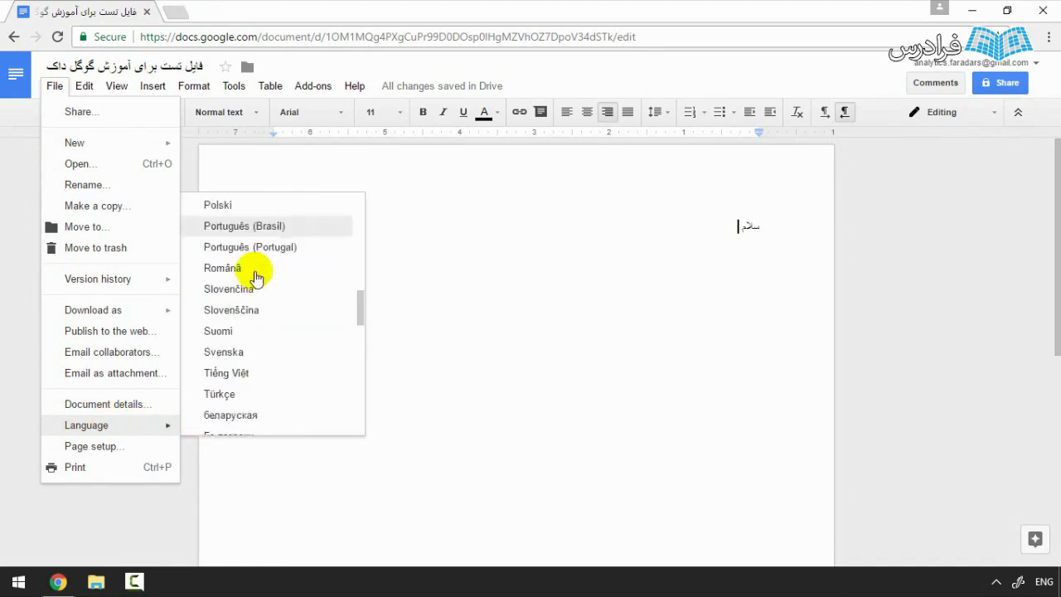
scroll(281, 274, down, 10)
scroll(275, 313, up, 7)
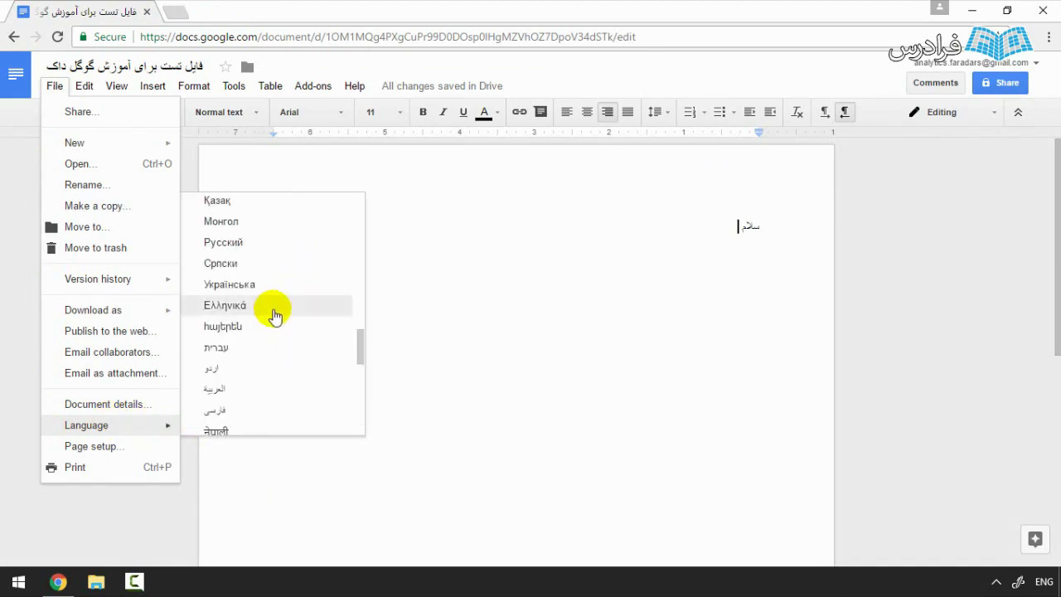
Set the document's page orientation to Landscape.
click(124, 448)
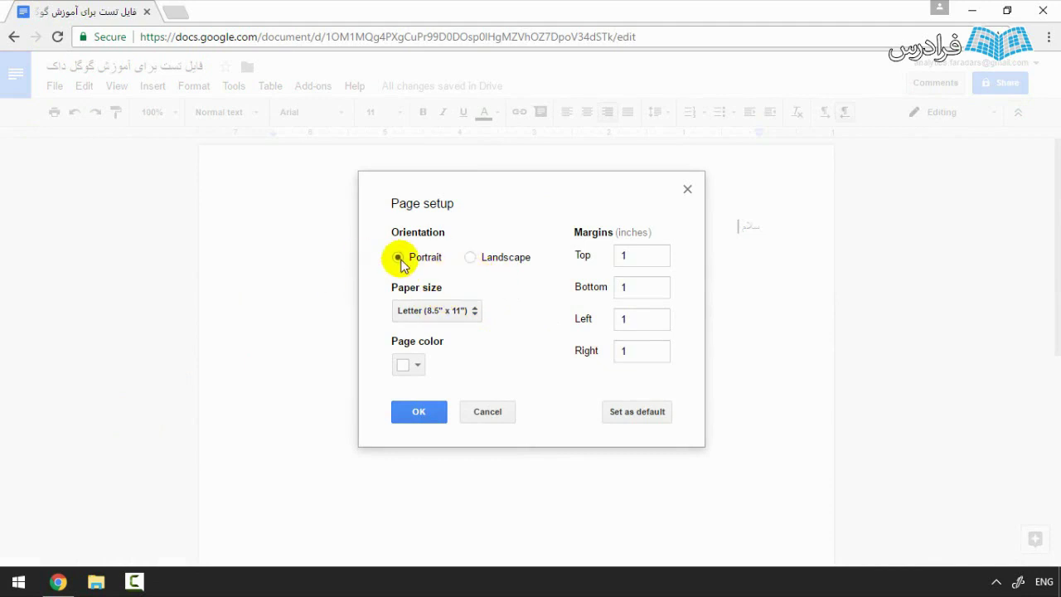
click(470, 256)
click(419, 412)
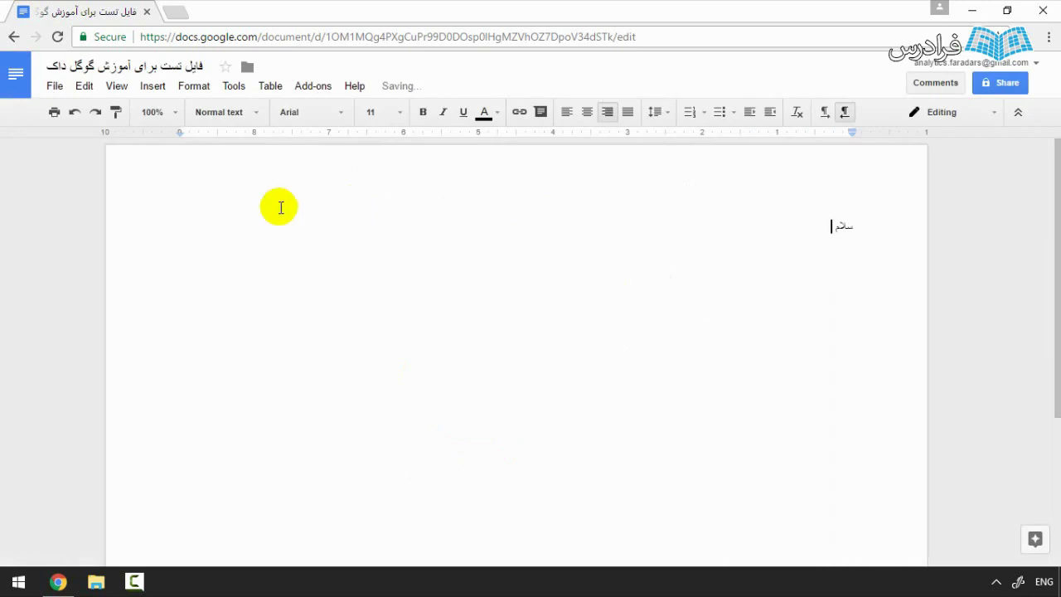
In the page setup, choose A4 (8.27" x 11.69") paper and Portrait orientation, and view the page color palette.
click(54, 86)
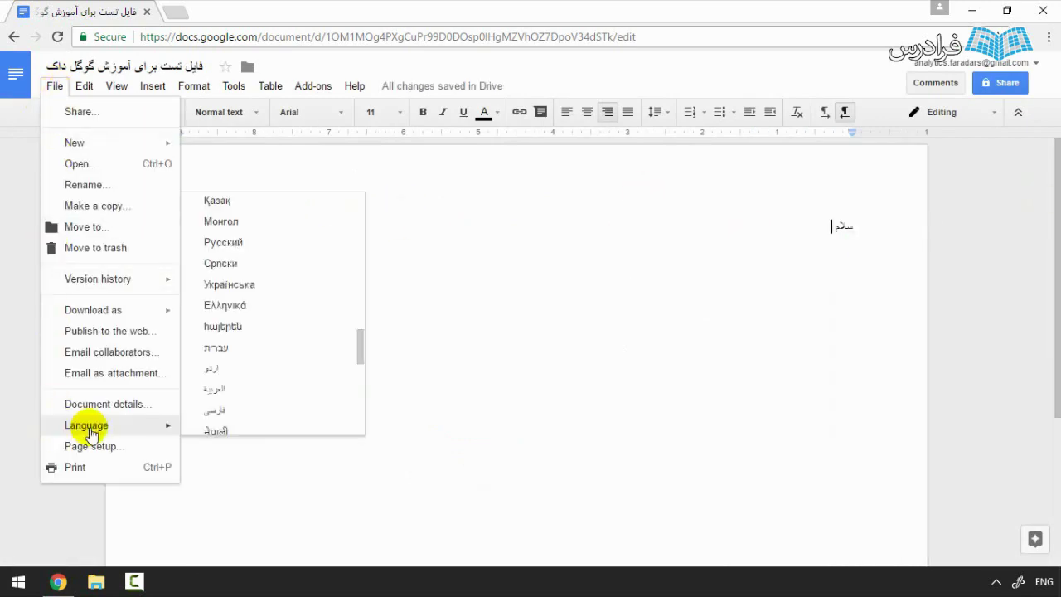
click(62, 442)
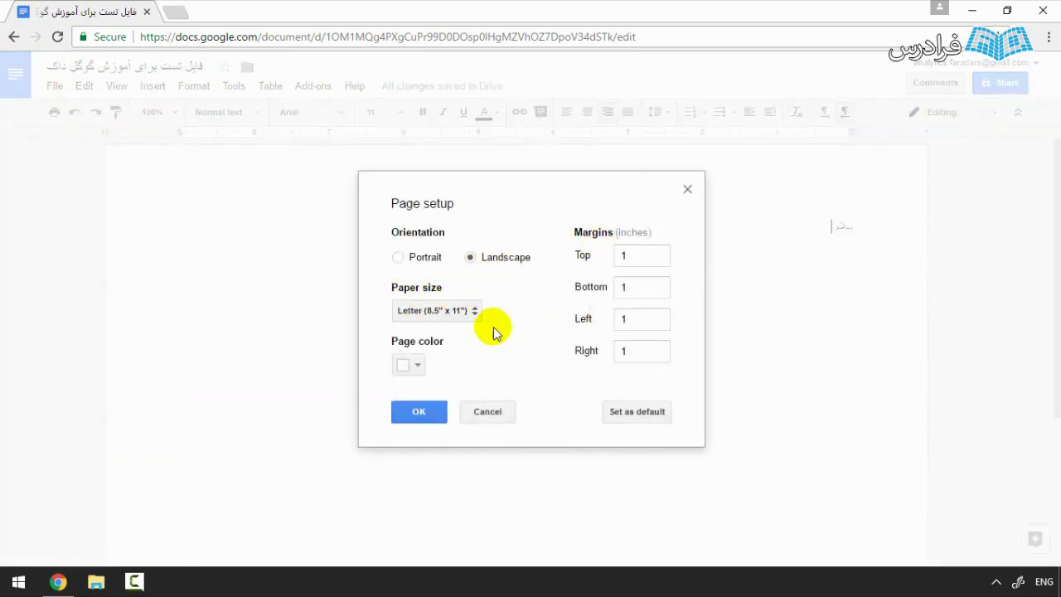
click(466, 310)
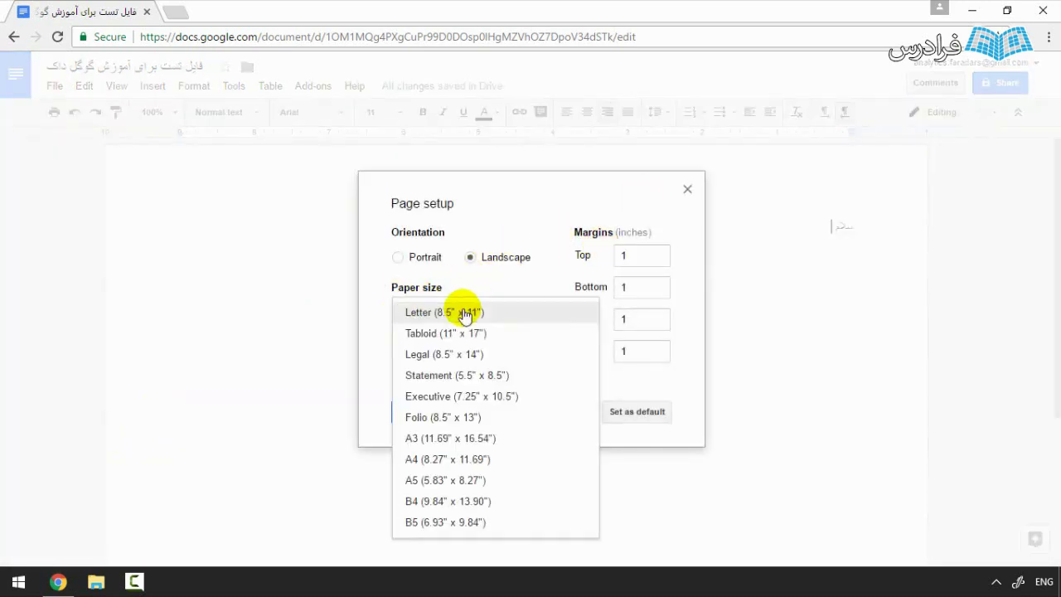
click(432, 460)
click(424, 258)
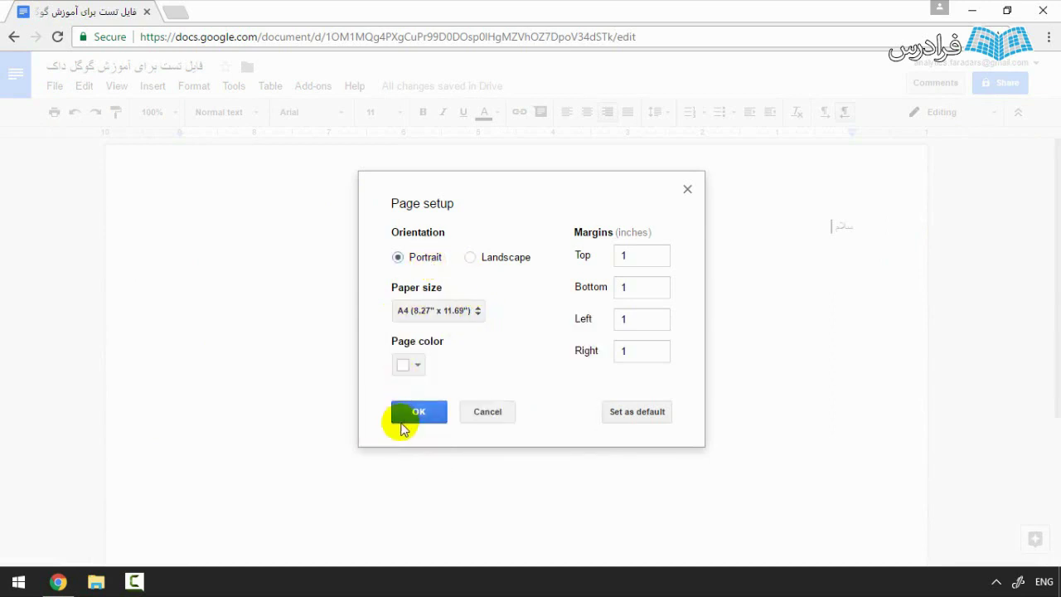
click(407, 364)
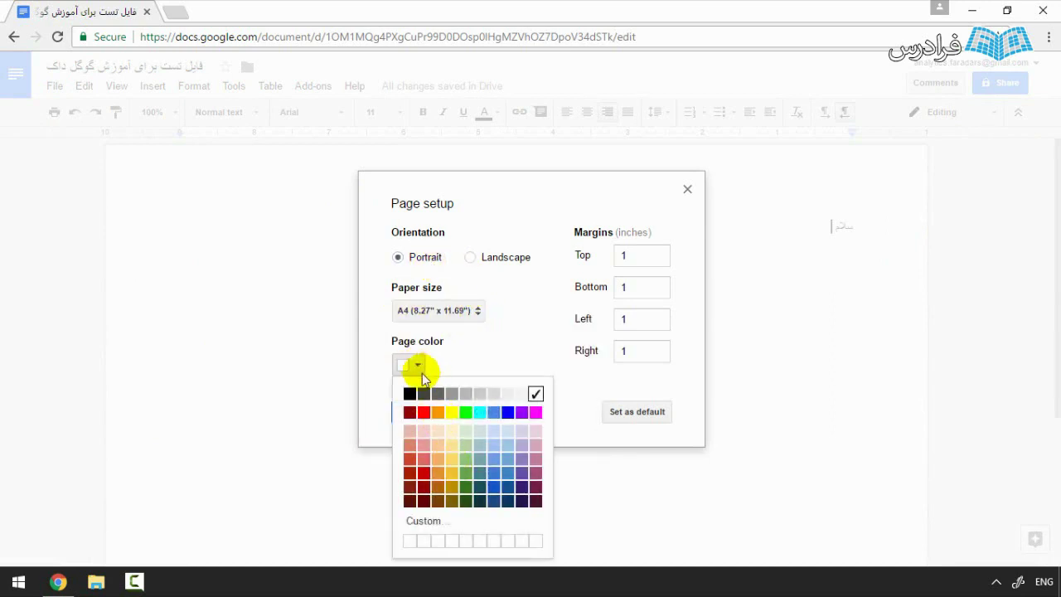
click(421, 365)
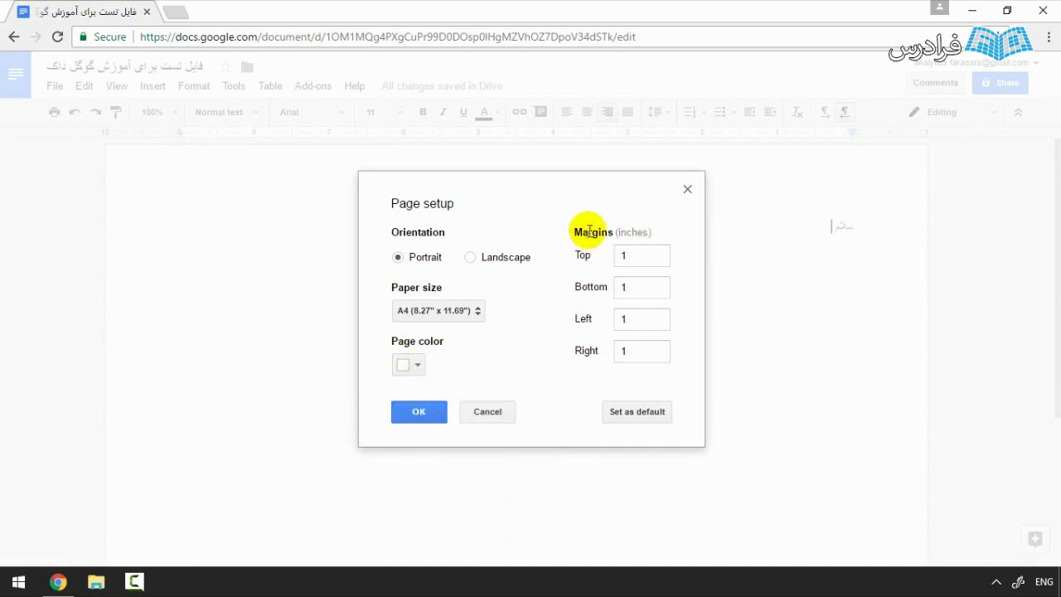